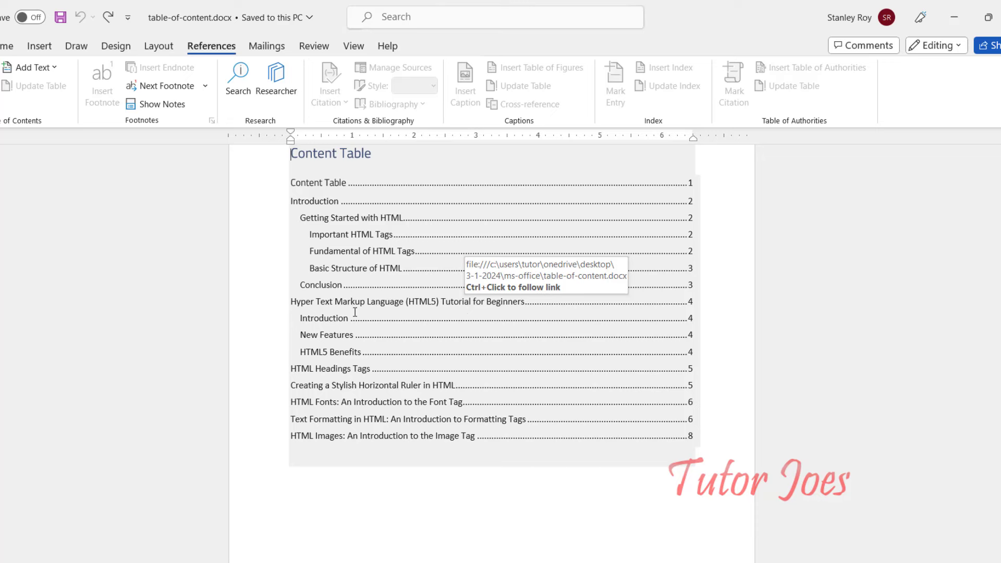
Select HTML in the Introduction paragraph and load it as the main index entry in Mark Entry
{"action": "scroll", "coordinate": [354, 312], "scroll_direction": "down", "scroll_amount": 5}
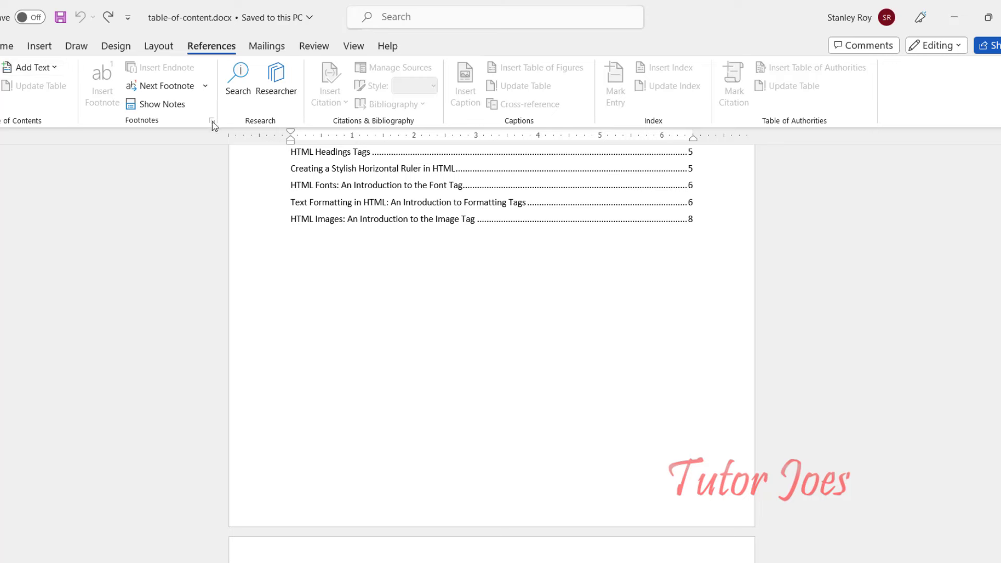
{"action": "scroll", "coordinate": [459, 323], "scroll_direction": "down", "scroll_amount": 4}
{"action": "scroll", "coordinate": [458, 331], "scroll_direction": "down", "scroll_amount": 5}
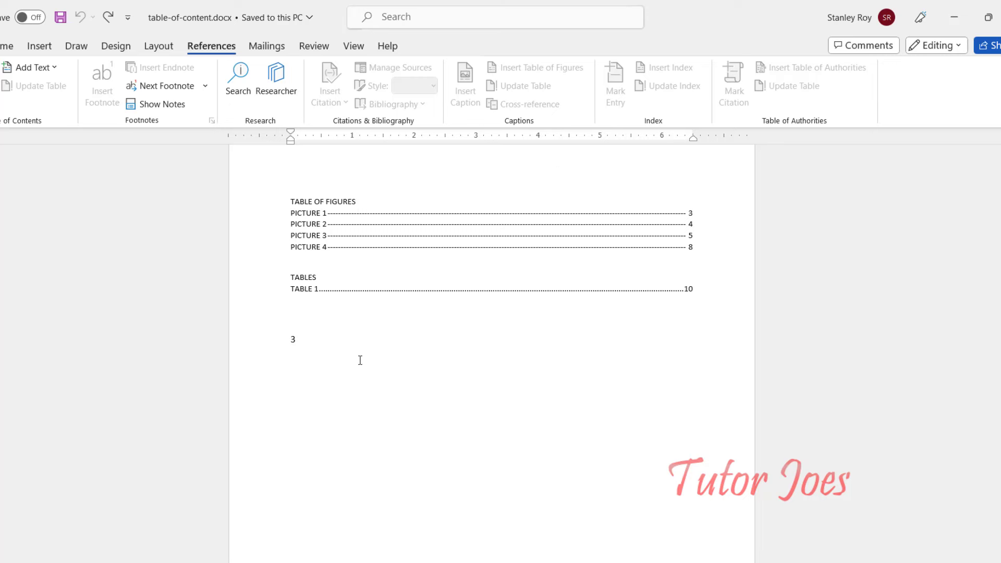
{"action": "scroll", "coordinate": [360, 360], "scroll_direction": "down", "scroll_amount": 3}
{"action": "scroll", "coordinate": [346, 346], "scroll_direction": "down", "scroll_amount": 3}
{"action": "scroll", "coordinate": [346, 344], "scroll_direction": "down", "scroll_amount": 5}
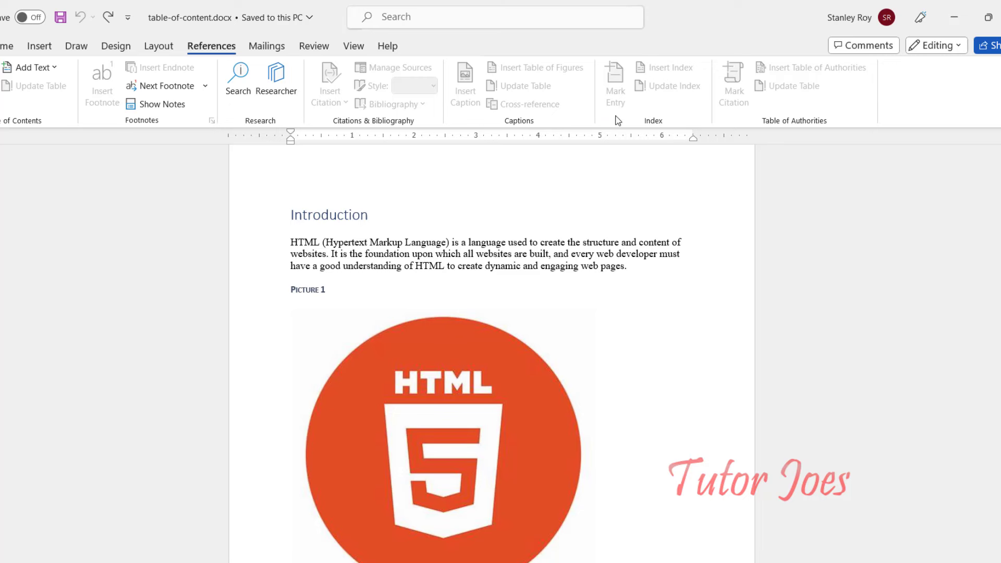
{"action": "scroll", "coordinate": [365, 234], "scroll_direction": "down", "scroll_amount": 2}
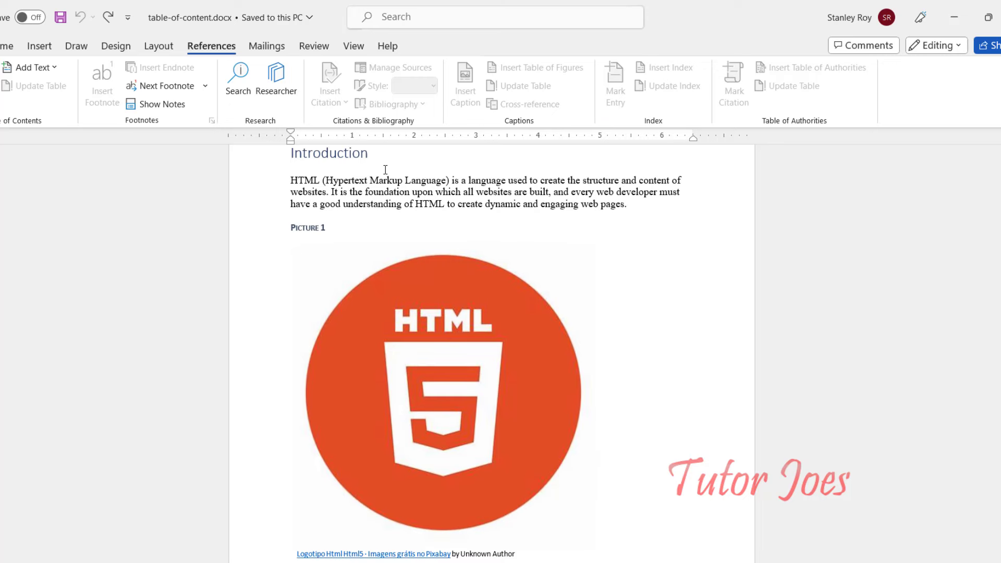
{"action": "left_click", "coordinate": [384, 180]}
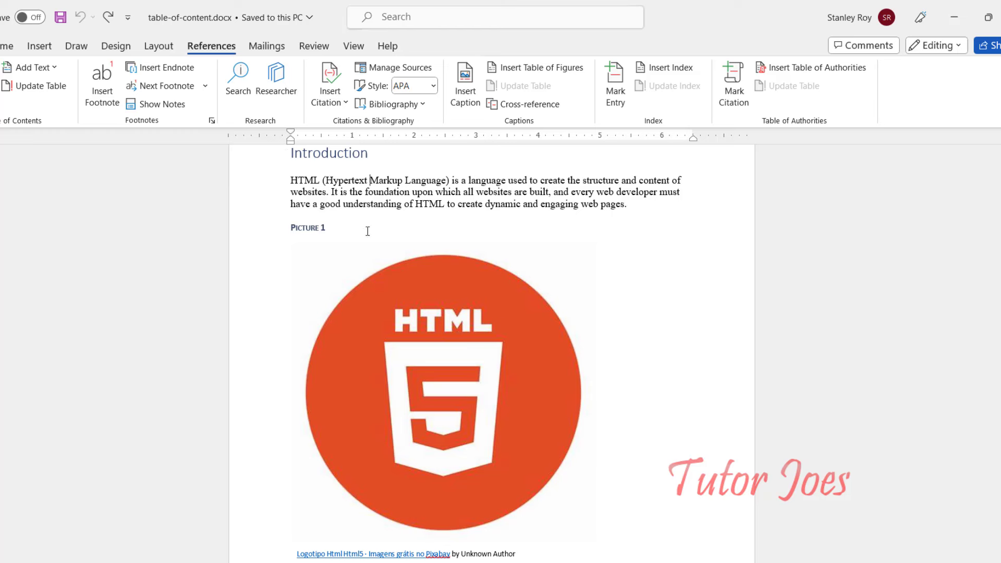
{"action": "double_click", "coordinate": [425, 203]}
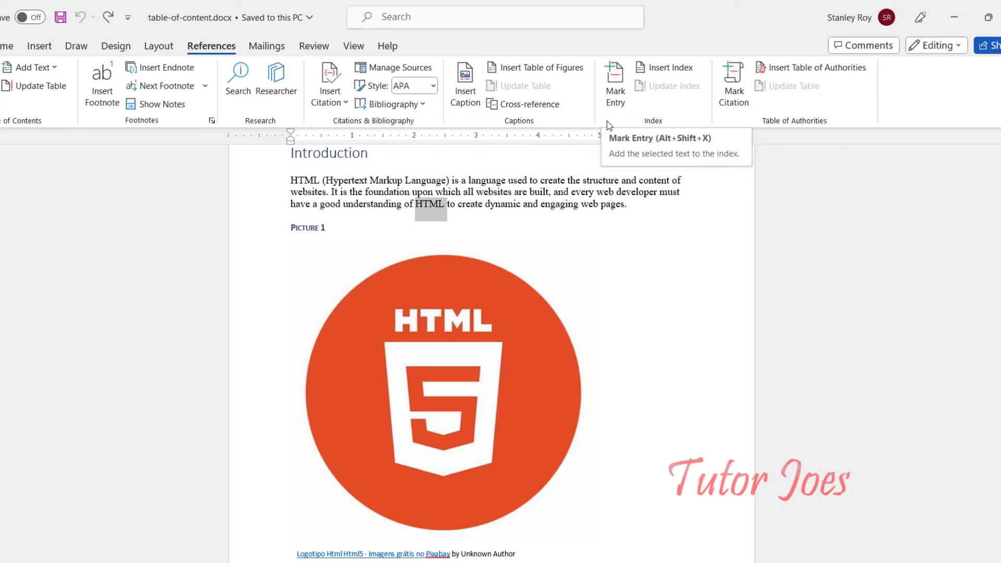
{"action": "left_click", "coordinate": [617, 107]}
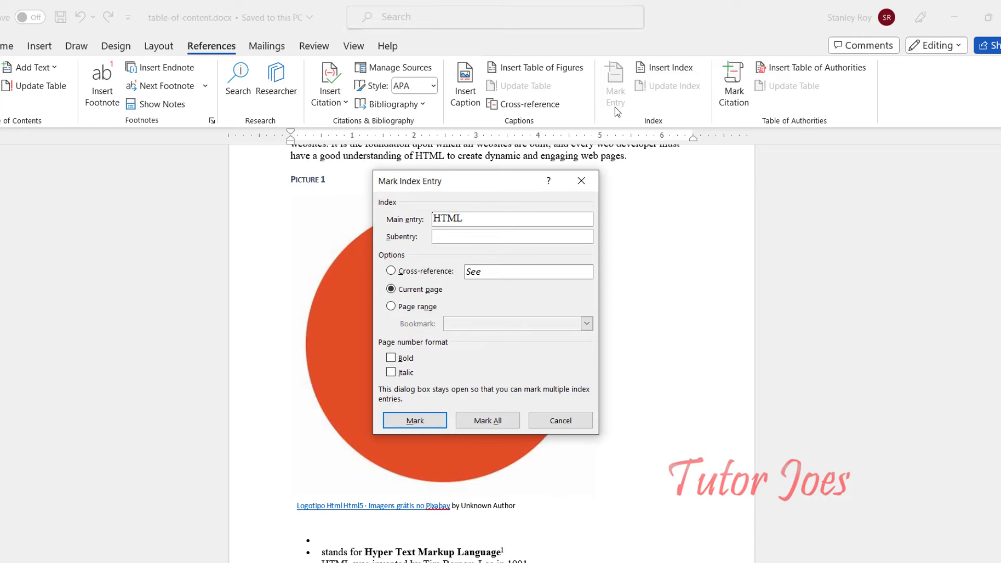
Check the Page range bookmark option, return to Current page, and mark HTML as an index entry
{"action": "mouse_move", "coordinate": [454, 183]}
{"action": "left_mouse_down"}
{"action": "mouse_move", "coordinate": [458, 193]}
{"action": "mouse_move", "coordinate": [666, 147]}
{"action": "left_mouse_up"}
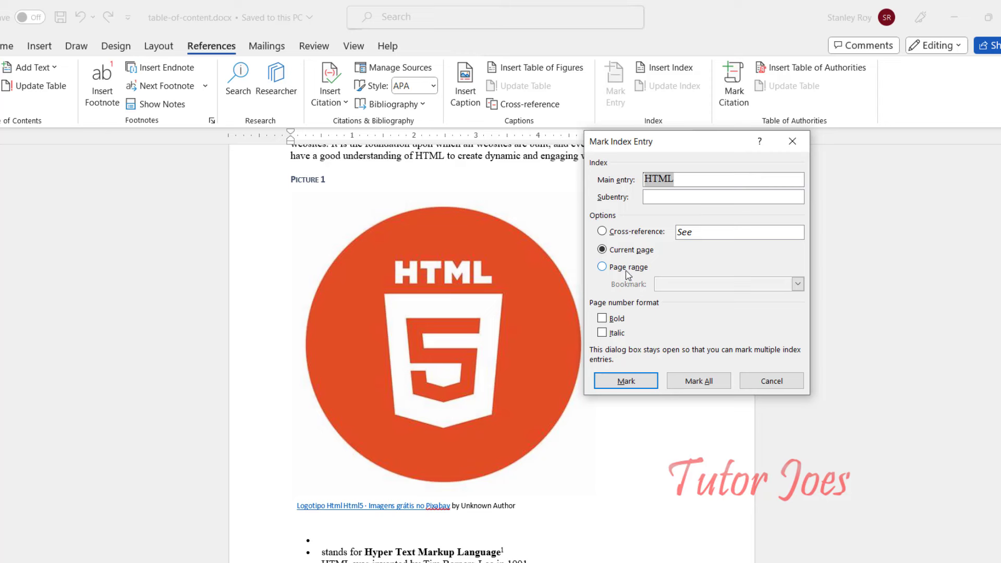
{"action": "left_click", "coordinate": [628, 269]}
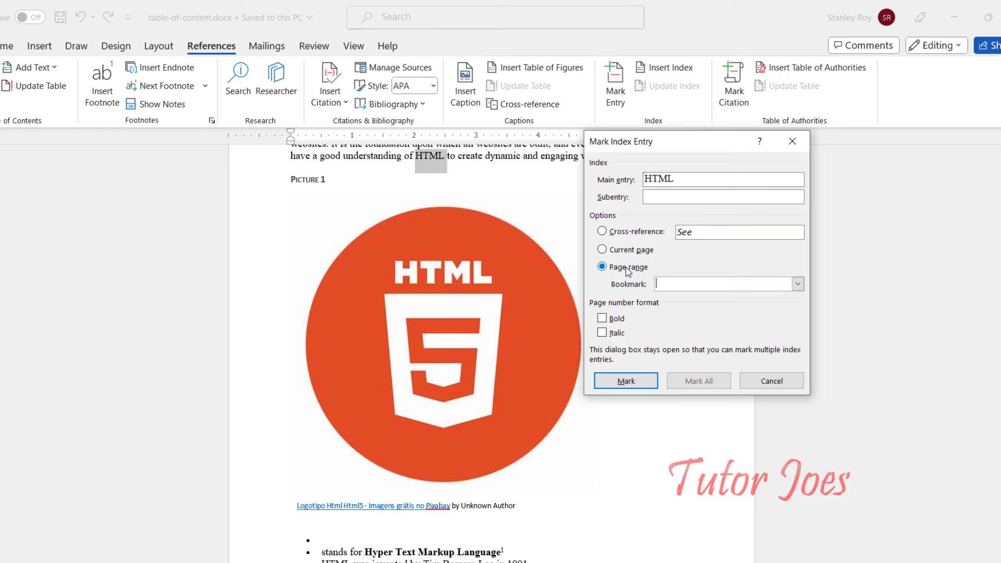
{"action": "left_click", "coordinate": [798, 284]}
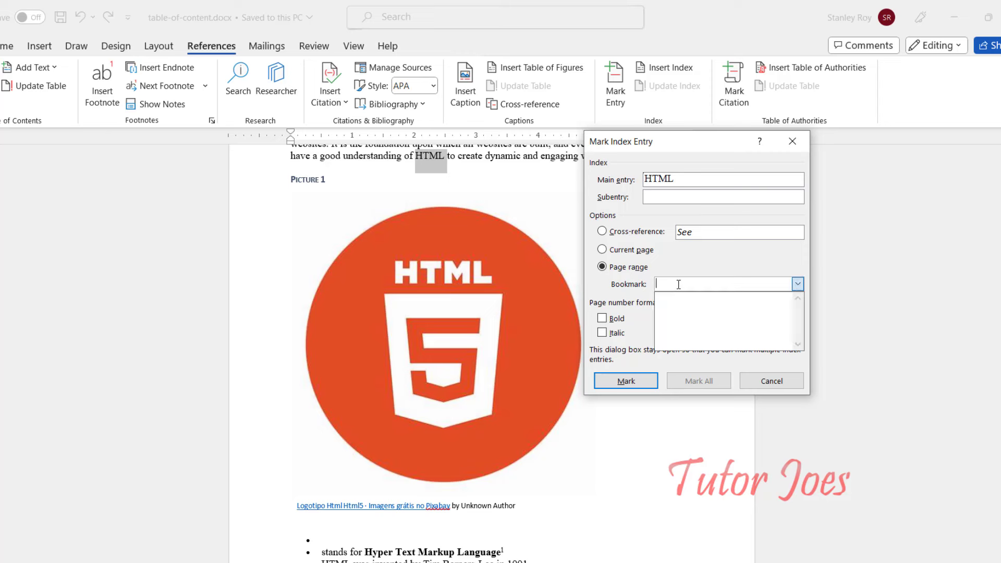
{"action": "left_click", "coordinate": [604, 255]}
{"action": "left_click", "coordinate": [603, 250]}
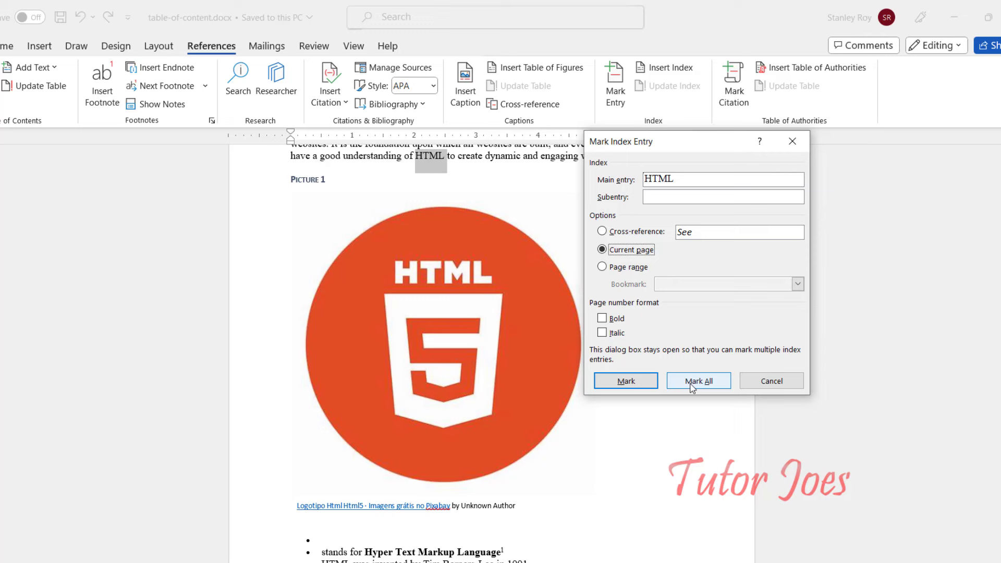
{"action": "left_click", "coordinate": [634, 387]}
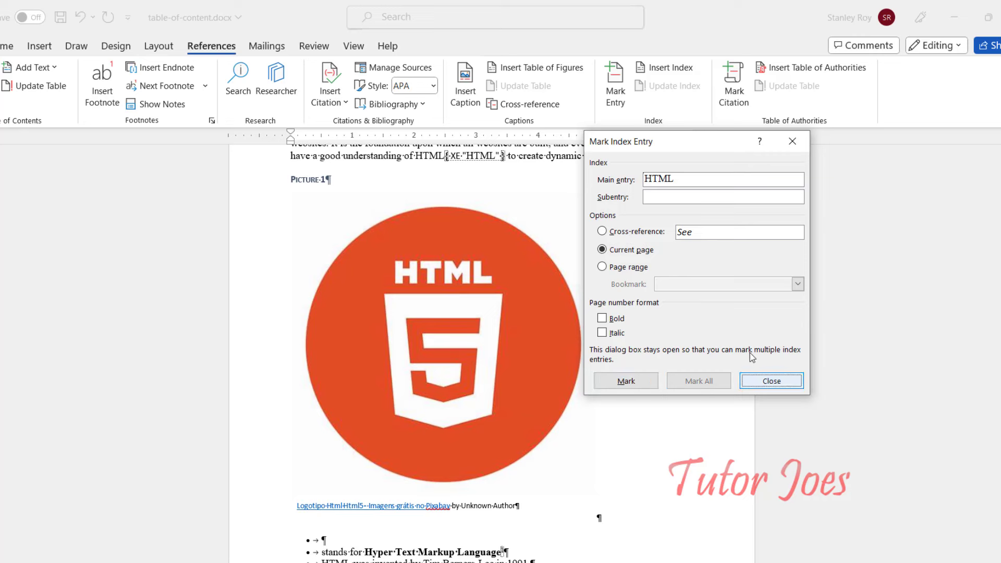
Move the Mark Index Entry dialog off the page text and switch to the Home tab
{"action": "mouse_move", "coordinate": [684, 148]}
{"action": "left_mouse_down"}
{"action": "mouse_move", "coordinate": [780, 247]}
{"action": "mouse_move", "coordinate": [885, 233]}
{"action": "left_mouse_up"}
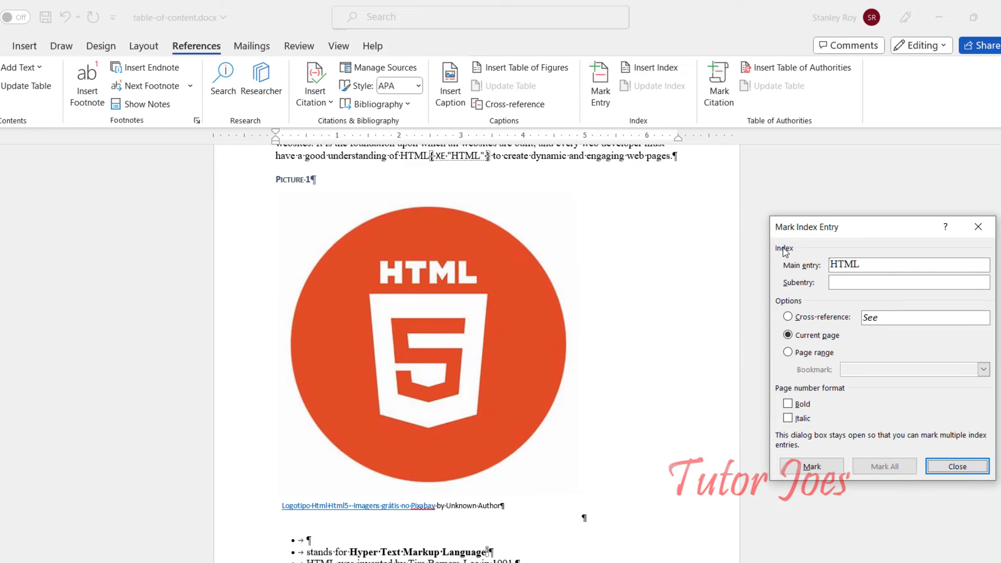
{"action": "left_click", "coordinate": [400, 166]}
{"action": "scroll", "coordinate": [400, 167], "scroll_direction": "up", "scroll_amount": 3}
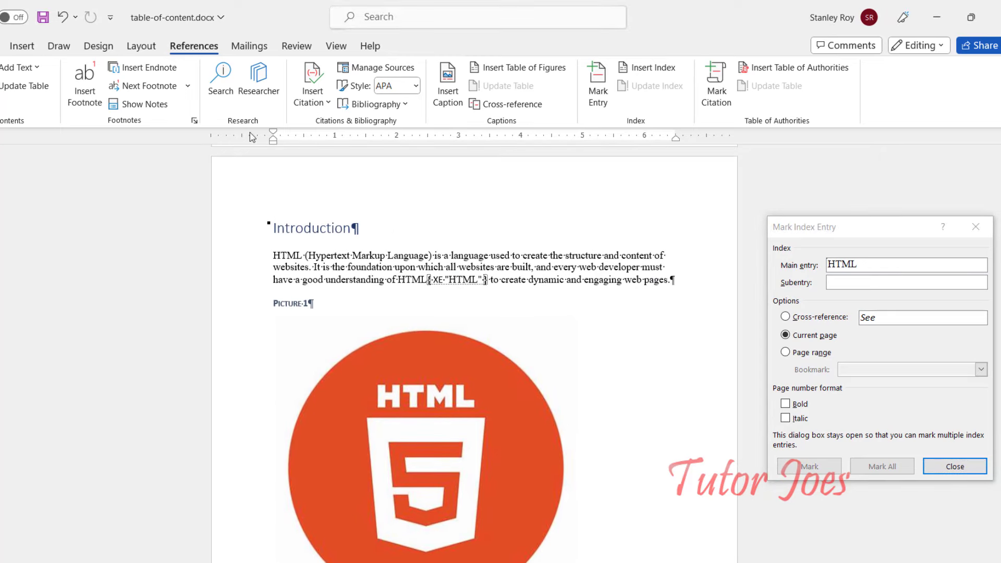
{"action": "left_click", "coordinate": [0, 45]}
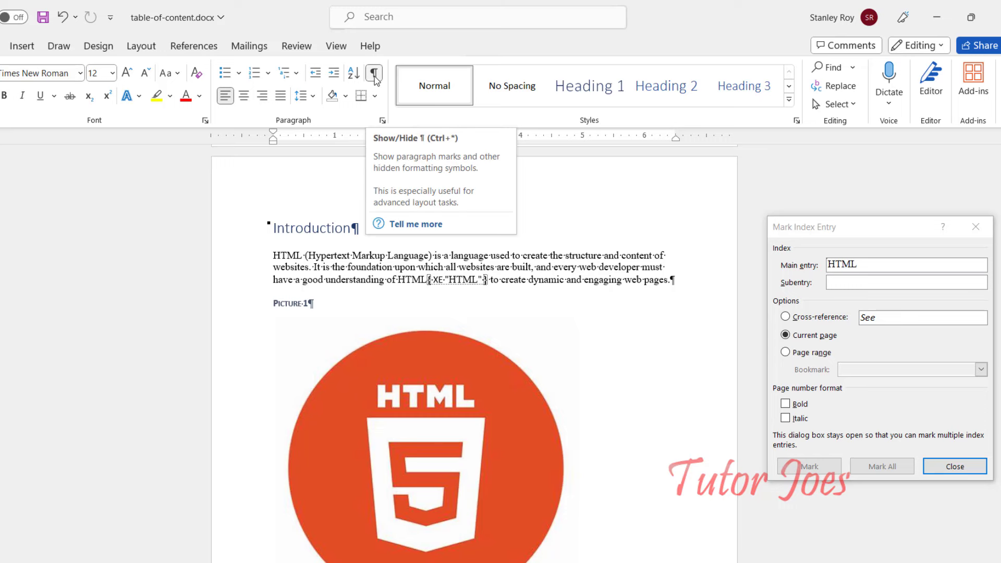
Scroll down to the Fundamental of HTML Tags paragraph
{"action": "scroll", "coordinate": [385, 312], "scroll_direction": "down", "scroll_amount": 3}
{"action": "scroll", "coordinate": [385, 311], "scroll_direction": "down", "scroll_amount": 4}
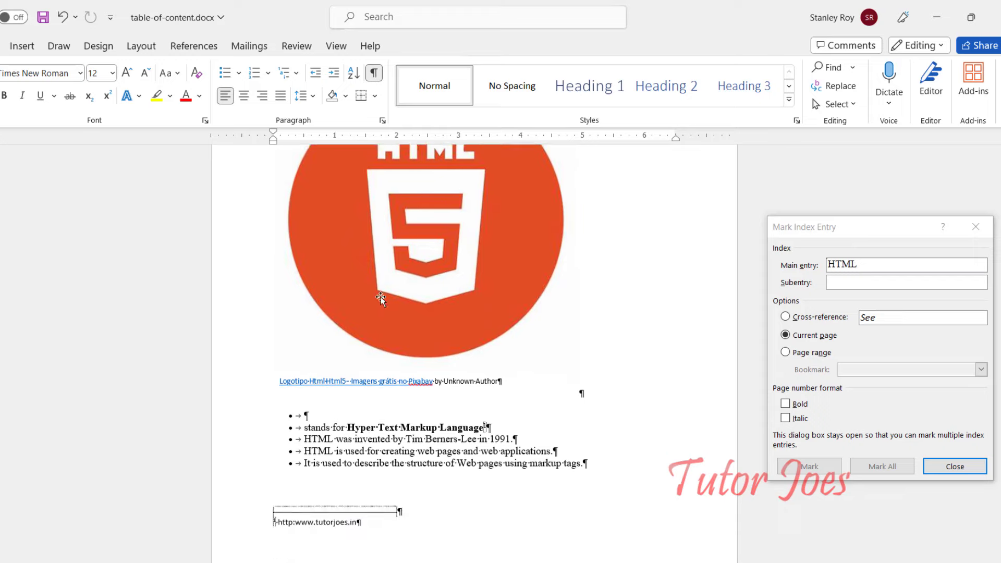
{"action": "scroll", "coordinate": [383, 305], "scroll_direction": "down", "scroll_amount": 3}
{"action": "scroll", "coordinate": [380, 295], "scroll_direction": "down", "scroll_amount": 6}
{"action": "scroll", "coordinate": [377, 284], "scroll_direction": "down", "scroll_amount": 7}
{"action": "scroll", "coordinate": [376, 284], "scroll_direction": "down", "scroll_amount": 8}
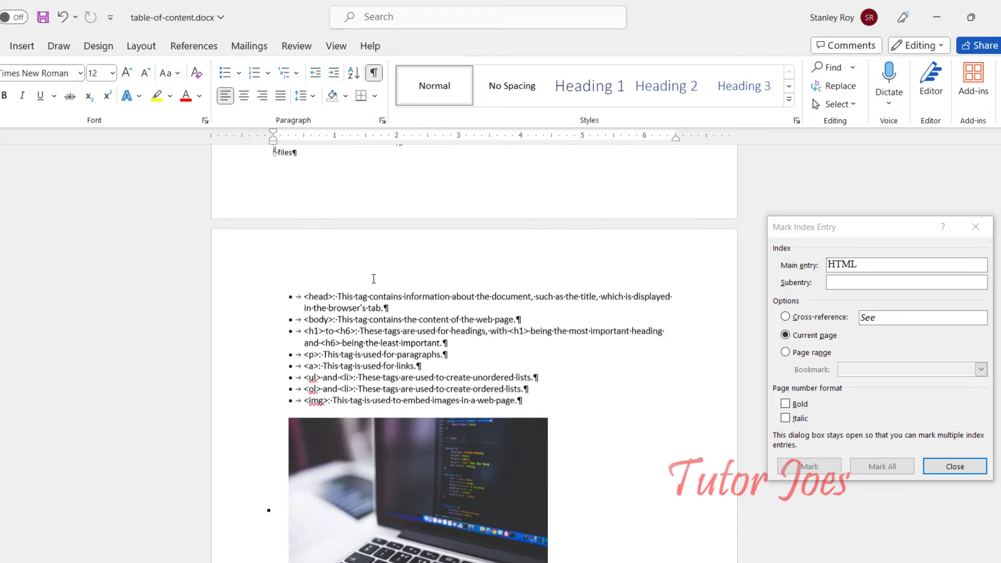
{"action": "scroll", "coordinate": [375, 281], "scroll_direction": "down", "scroll_amount": 5}
{"action": "scroll", "coordinate": [375, 282], "scroll_direction": "down", "scroll_amount": 4}
{"action": "scroll", "coordinate": [412, 307], "scroll_direction": "down", "scroll_amount": 1}
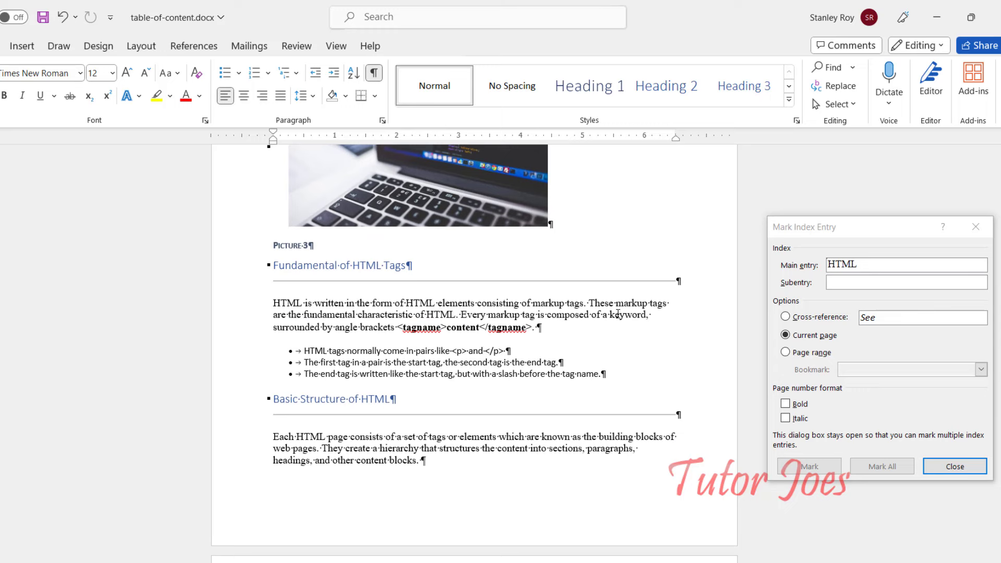
Mark 'keyword' in the Fundamental of HTML Tags paragraph as an index entry with a bold page number
{"action": "double_click", "coordinate": [620, 314]}
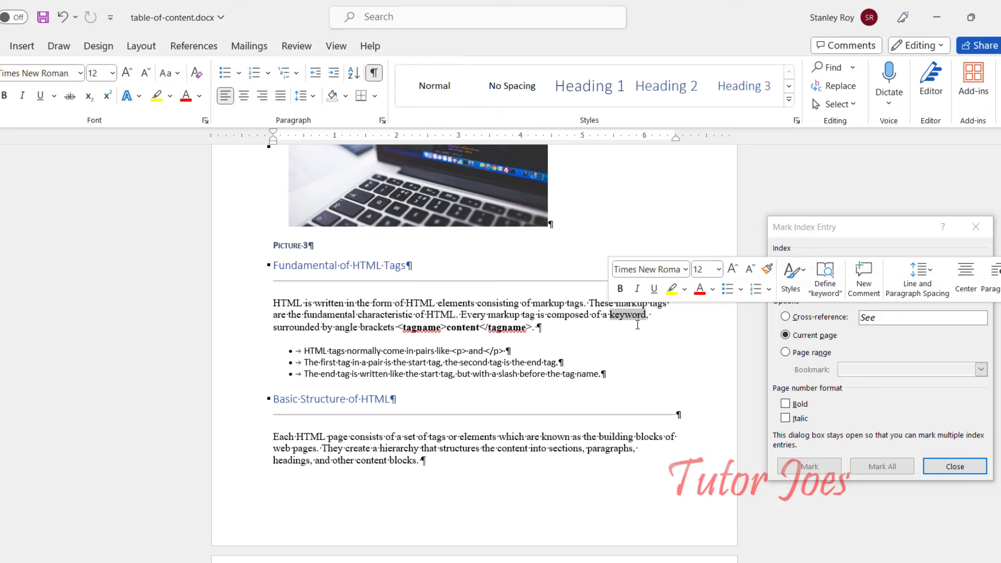
{"action": "left_click", "coordinate": [820, 238]}
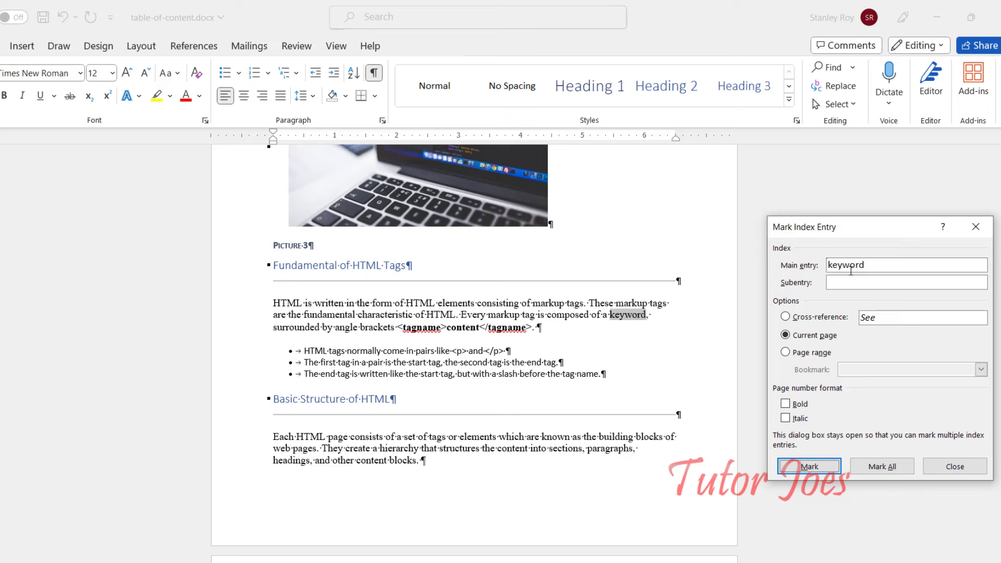
{"action": "left_click", "coordinate": [787, 403]}
{"action": "left_click", "coordinate": [801, 465]}
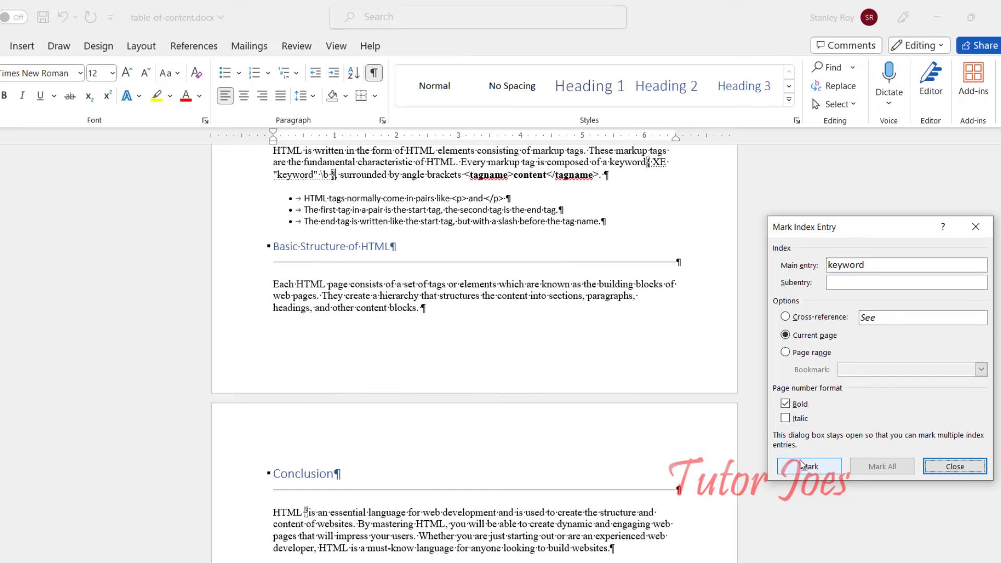
{"action": "scroll", "coordinate": [524, 312], "scroll_direction": "up", "scroll_amount": 2}
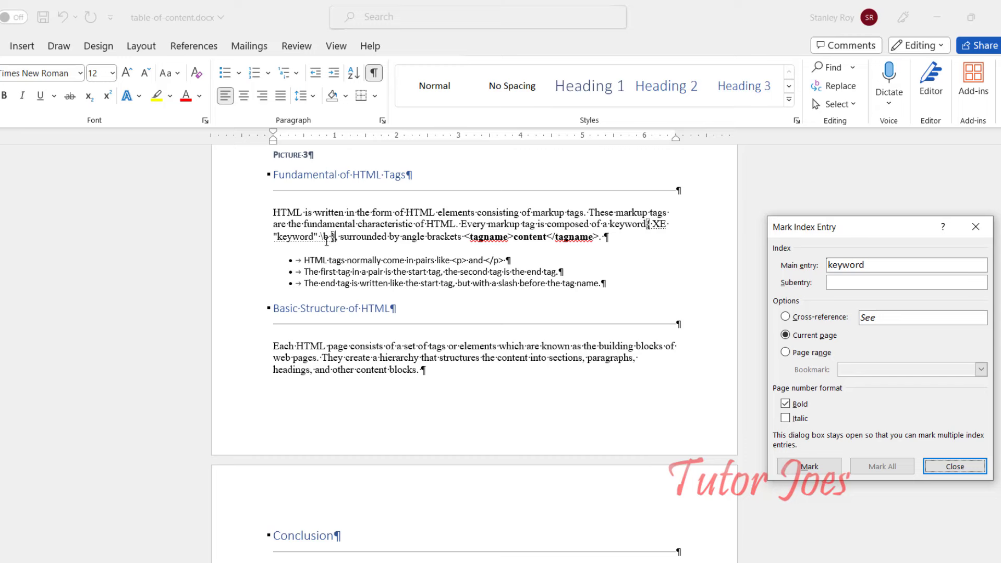
{"action": "scroll", "coordinate": [313, 291], "scroll_direction": "down", "scroll_amount": 2}
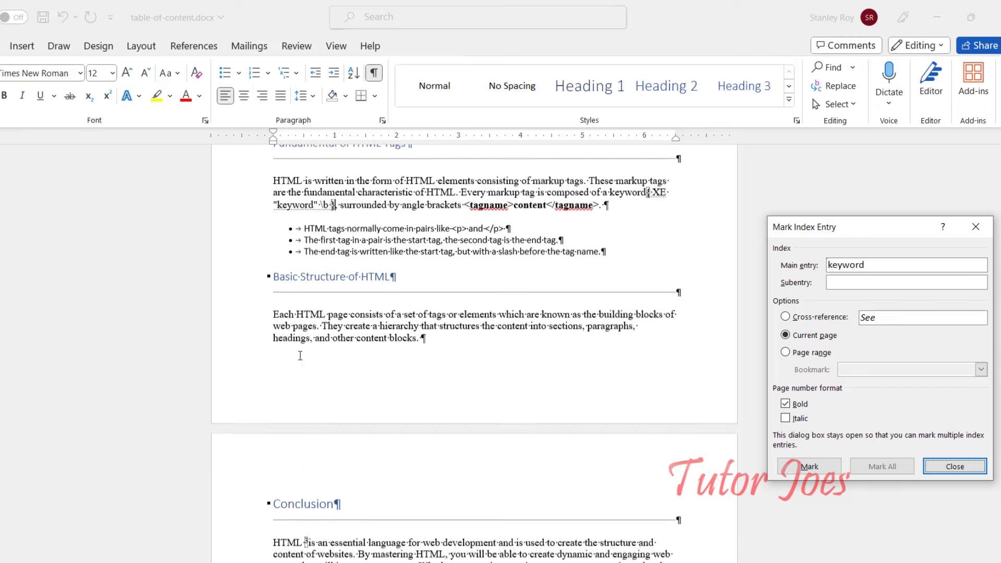
{"action": "scroll", "coordinate": [302, 345], "scroll_direction": "down", "scroll_amount": 5}
{"action": "scroll", "coordinate": [303, 345], "scroll_direction": "down", "scroll_amount": 5}
{"action": "scroll", "coordinate": [303, 344], "scroll_direction": "down", "scroll_amount": 5}
{"action": "scroll", "coordinate": [303, 344], "scroll_direction": "down", "scroll_amount": 3}
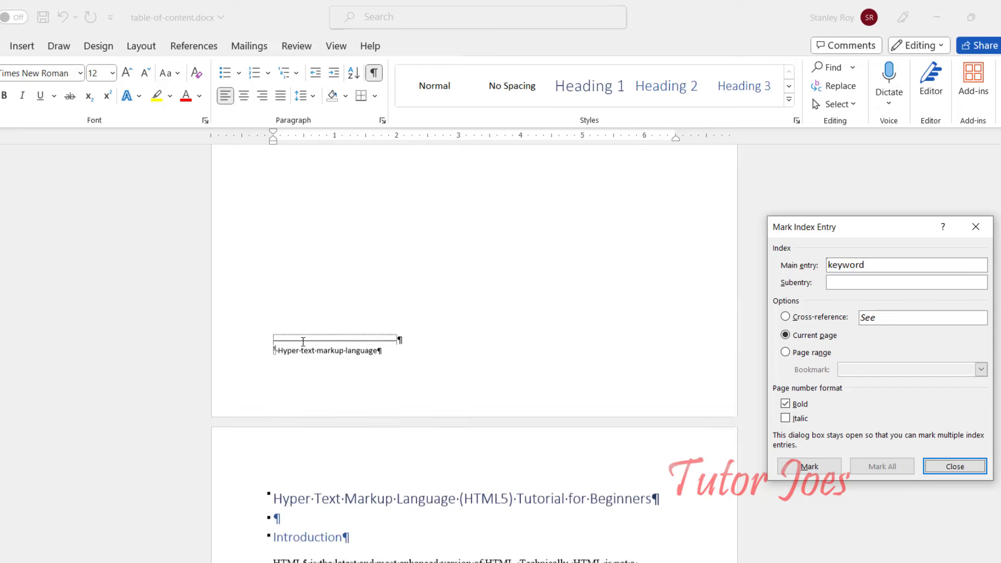
{"action": "scroll", "coordinate": [302, 345], "scroll_direction": "down", "scroll_amount": 5}
{"action": "scroll", "coordinate": [307, 350], "scroll_direction": "down", "scroll_amount": 4}
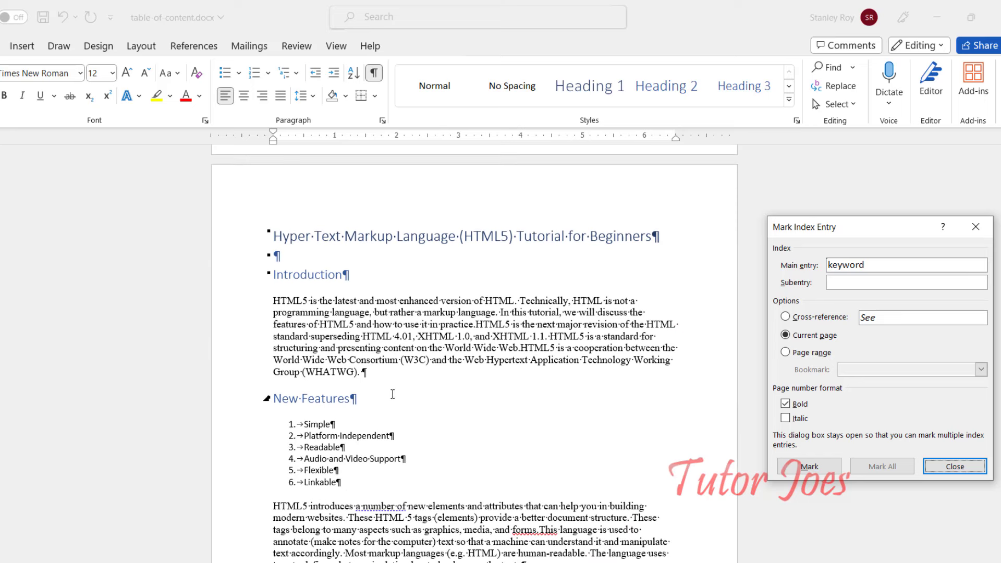
Index W3C with an italic, non-bold page number, then close the Mark Index Entry dialog
{"action": "double_click", "coordinate": [412, 359]}
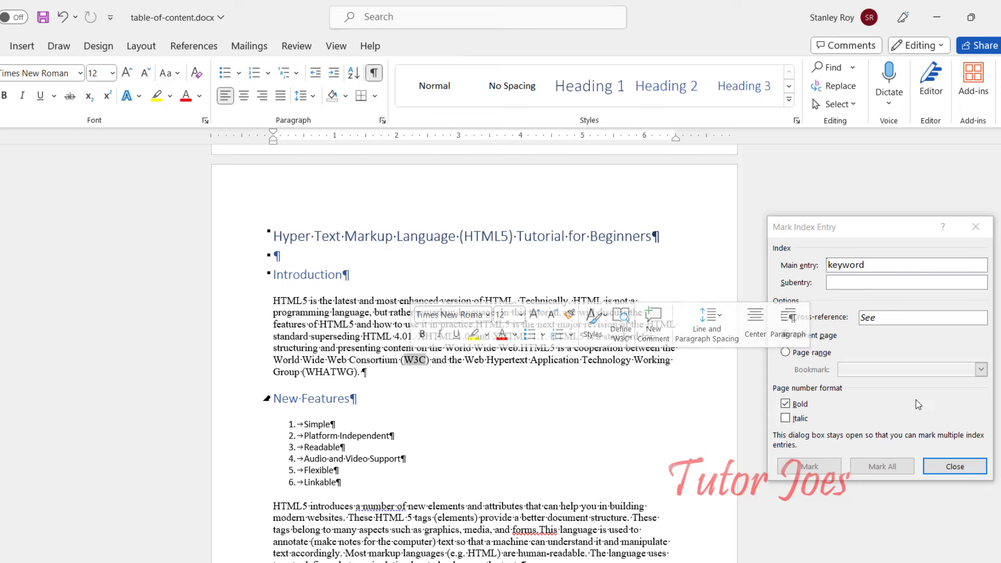
{"action": "left_click", "coordinate": [847, 238]}
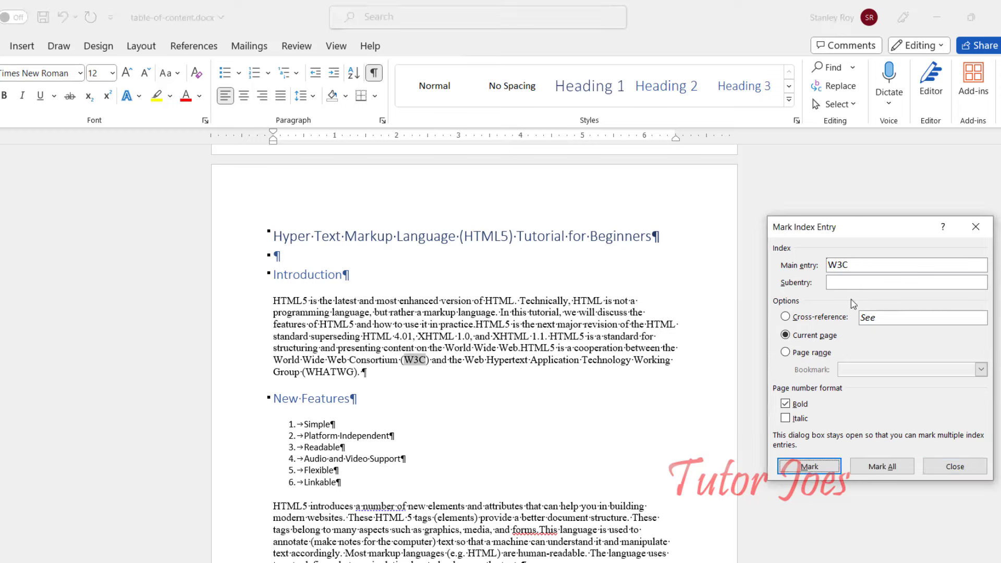
{"action": "left_click", "coordinate": [785, 403]}
{"action": "left_click", "coordinate": [785, 418]}
{"action": "left_click", "coordinate": [810, 471]}
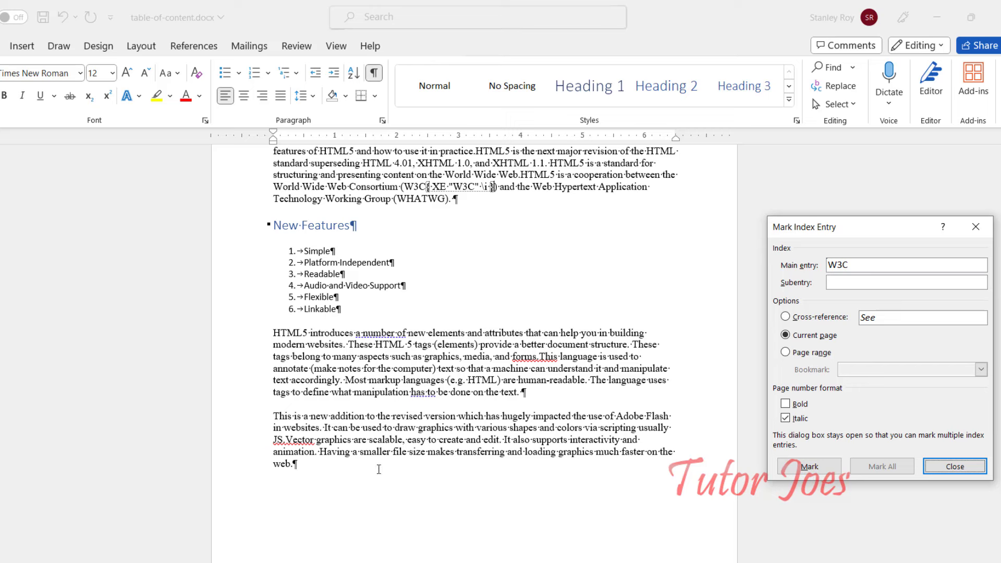
{"action": "left_click", "coordinate": [975, 227]}
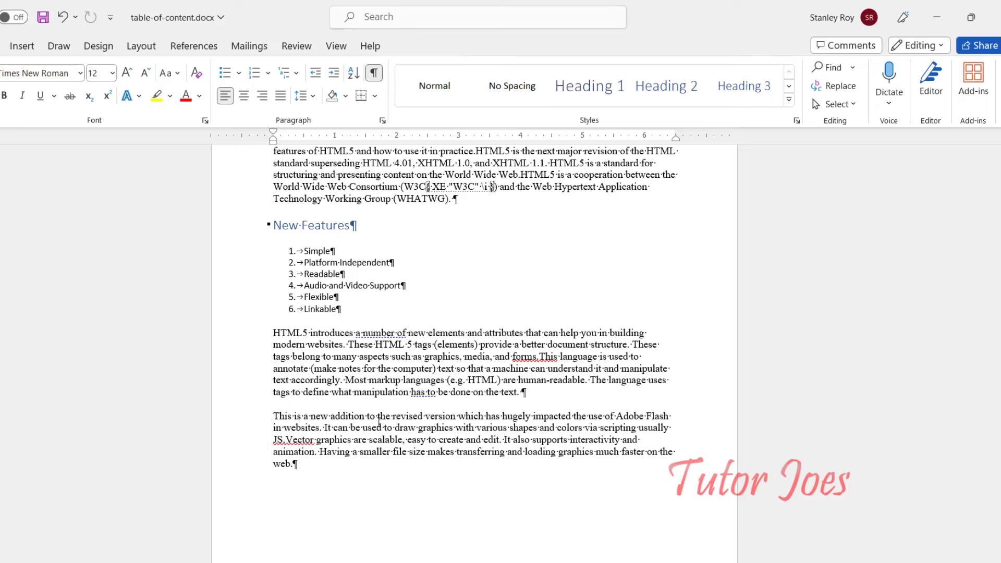
Place the cursor on the empty line after the Bibliography and hide formatting marks
{"action": "scroll", "coordinate": [390, 429], "scroll_direction": "up", "scroll_amount": 5}
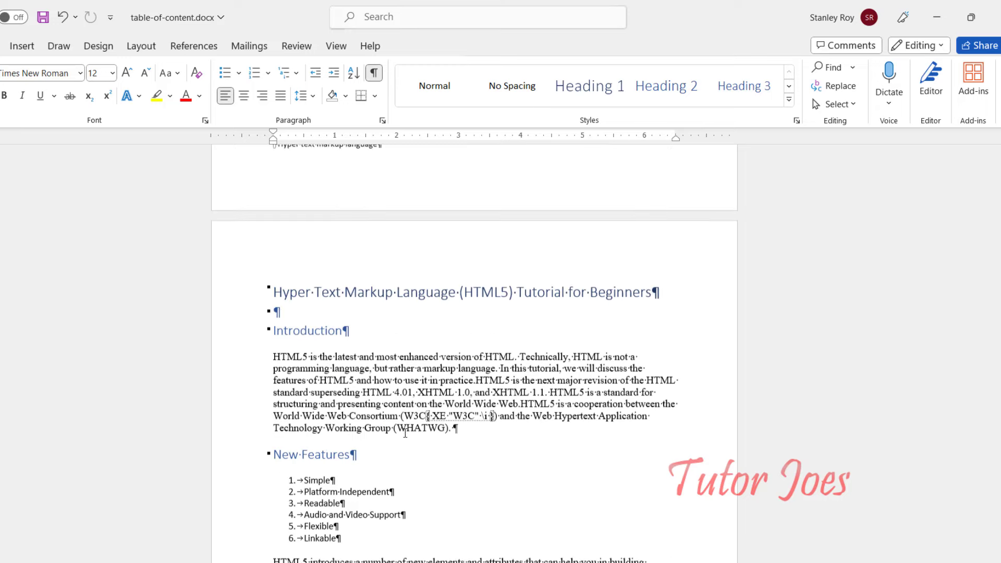
{"action": "scroll", "coordinate": [404, 432], "scroll_direction": "up", "scroll_amount": 5}
{"action": "scroll", "coordinate": [404, 432], "scroll_direction": "up", "scroll_amount": 5}
{"action": "scroll", "coordinate": [405, 432], "scroll_direction": "up", "scroll_amount": 5}
{"action": "scroll", "coordinate": [404, 431], "scroll_direction": "up", "scroll_amount": 4}
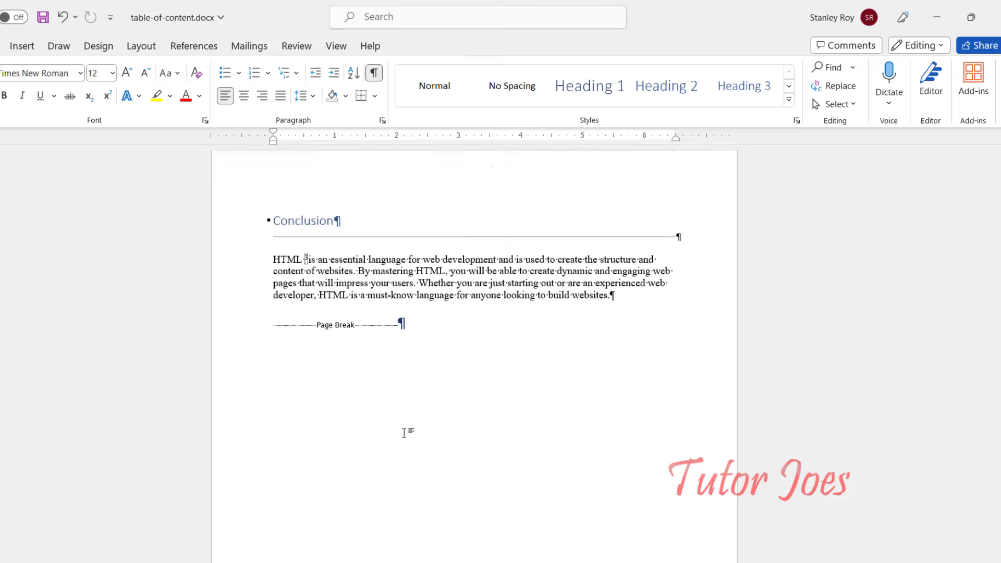
{"action": "scroll", "coordinate": [405, 431], "scroll_direction": "up", "scroll_amount": 1}
{"action": "scroll", "coordinate": [403, 432], "scroll_direction": "up", "scroll_amount": 1}
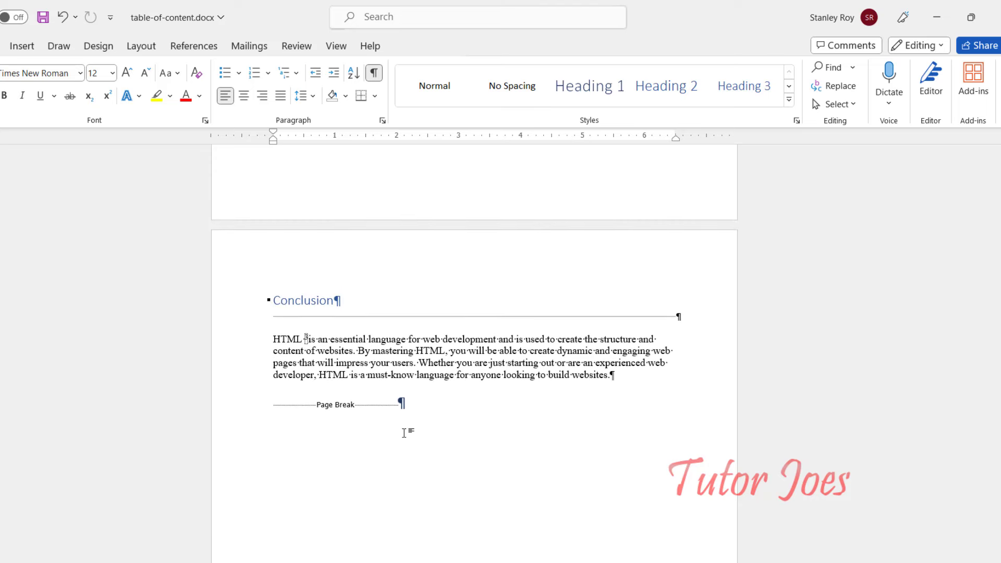
{"action": "scroll", "coordinate": [405, 433], "scroll_direction": "up", "scroll_amount": 4}
{"action": "scroll", "coordinate": [405, 433], "scroll_direction": "down", "scroll_amount": 4}
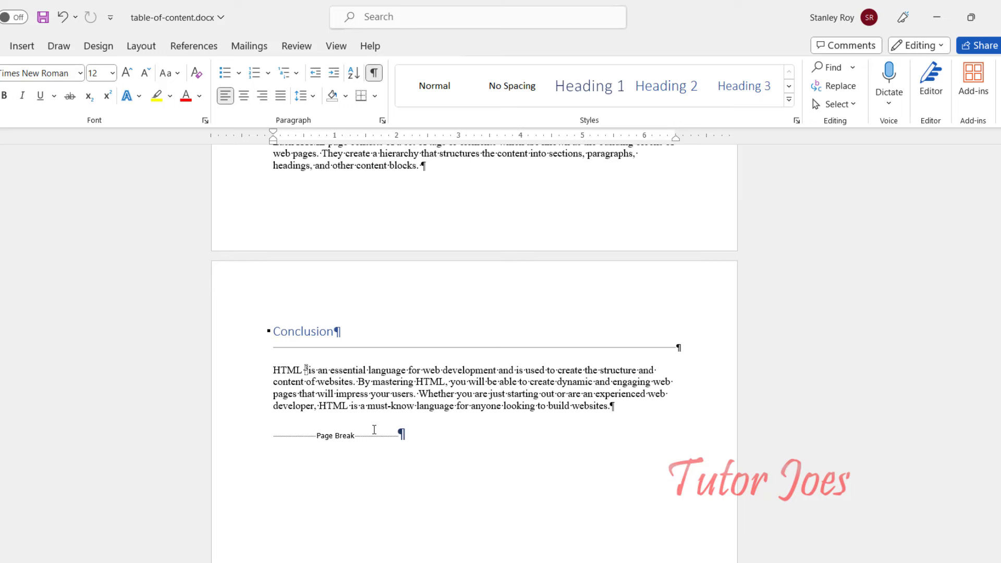
{"action": "scroll", "coordinate": [348, 469], "scroll_direction": "down", "scroll_amount": 5}
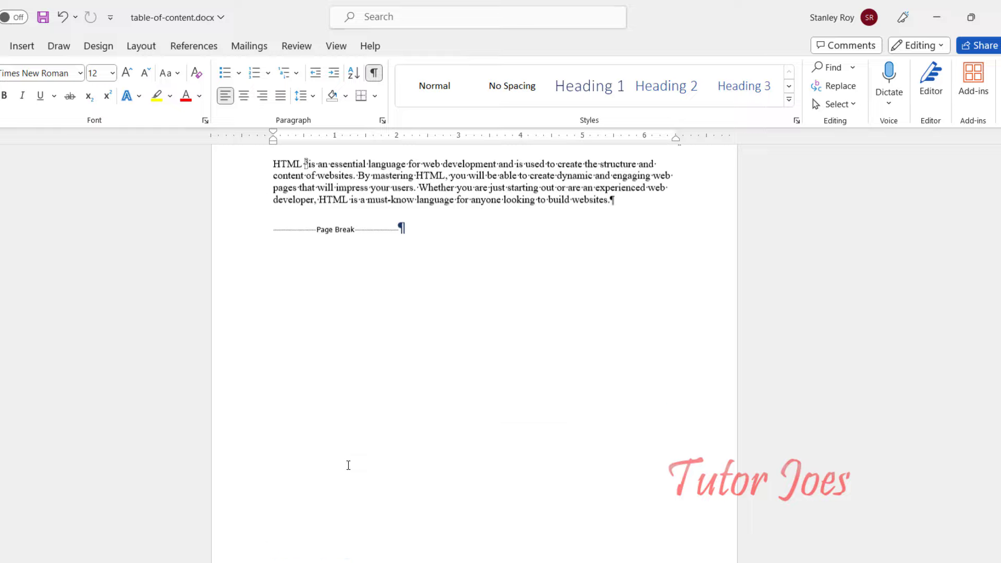
{"action": "scroll", "coordinate": [347, 465], "scroll_direction": "down", "scroll_amount": 10}
{"action": "scroll", "coordinate": [344, 463], "scroll_direction": "down", "scroll_amount": 10}
{"action": "scroll", "coordinate": [345, 463], "scroll_direction": "down", "scroll_amount": 6}
{"action": "scroll", "coordinate": [344, 463], "scroll_direction": "down", "scroll_amount": 10}
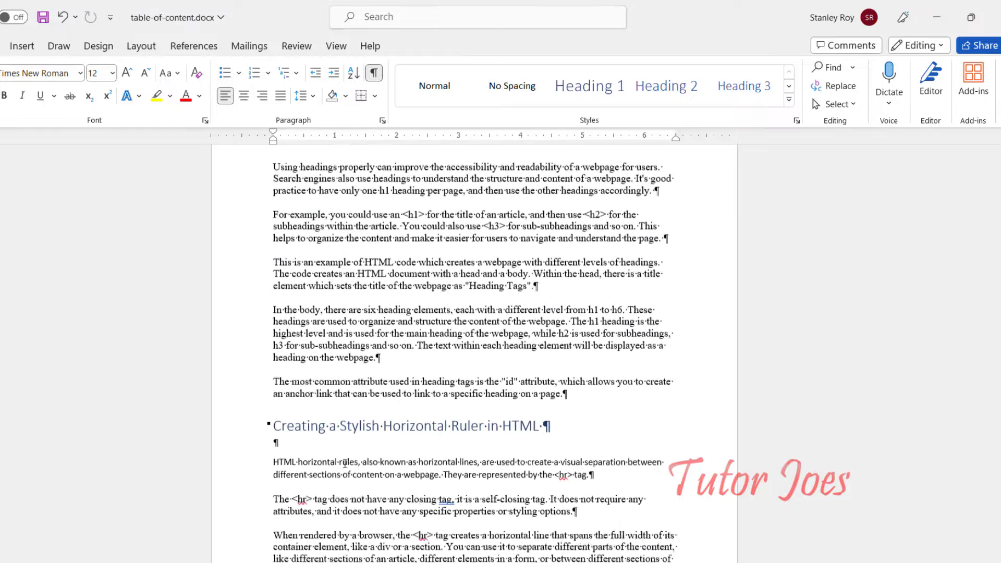
{"action": "scroll", "coordinate": [344, 463], "scroll_direction": "down", "scroll_amount": 6}
{"action": "scroll", "coordinate": [345, 463], "scroll_direction": "down", "scroll_amount": 3}
{"action": "left_click_drag", "start_coordinate": [997, 312], "coordinate": [997, 412]}
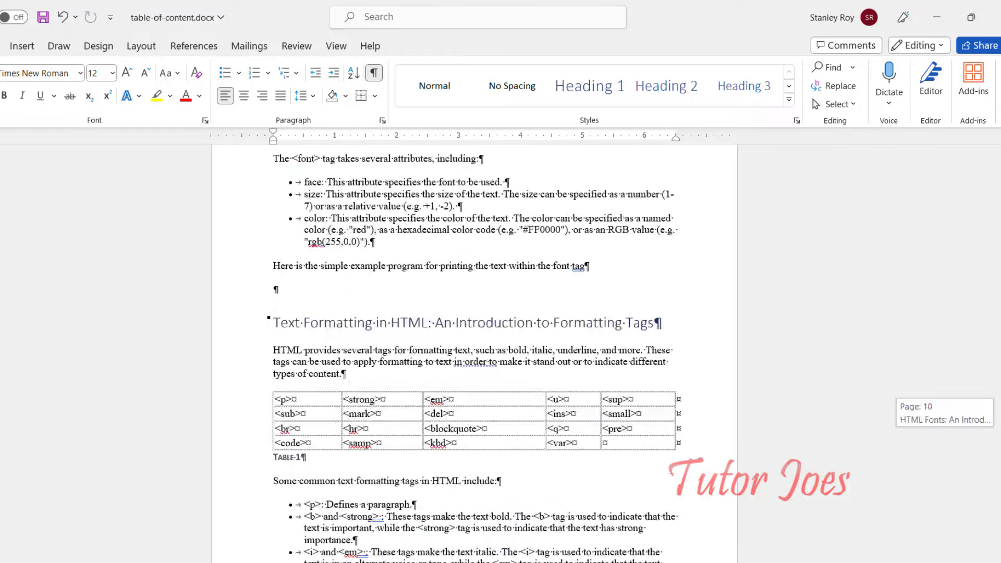
{"action": "scroll", "coordinate": [631, 466], "scroll_direction": "up", "scroll_amount": 5}
{"action": "scroll", "coordinate": [397, 469], "scroll_direction": "up", "scroll_amount": 3}
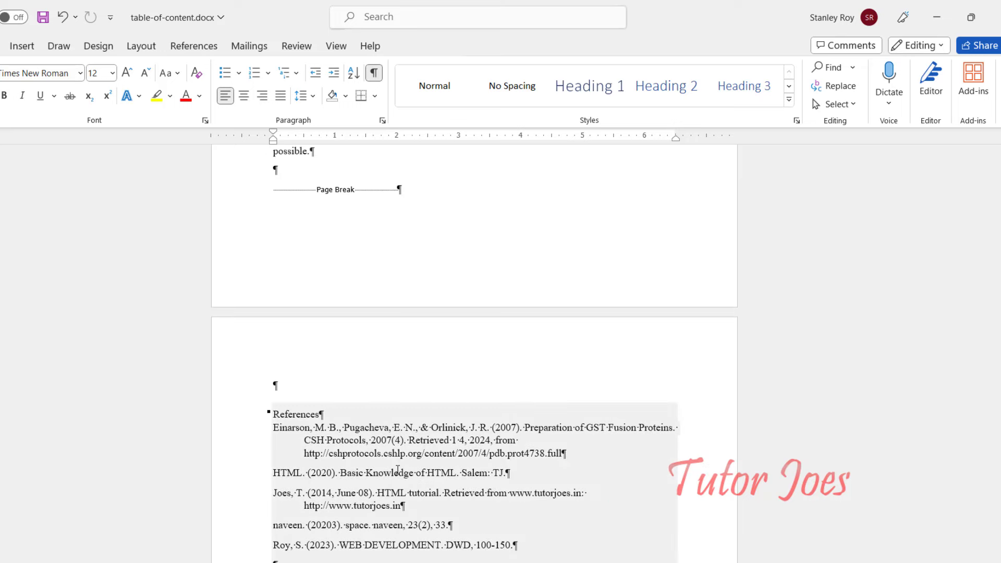
{"action": "scroll", "coordinate": [343, 394], "scroll_direction": "down", "scroll_amount": 2}
{"action": "scroll", "coordinate": [323, 422], "scroll_direction": "down", "scroll_amount": 4}
{"action": "scroll", "coordinate": [306, 443], "scroll_direction": "down", "scroll_amount": 2}
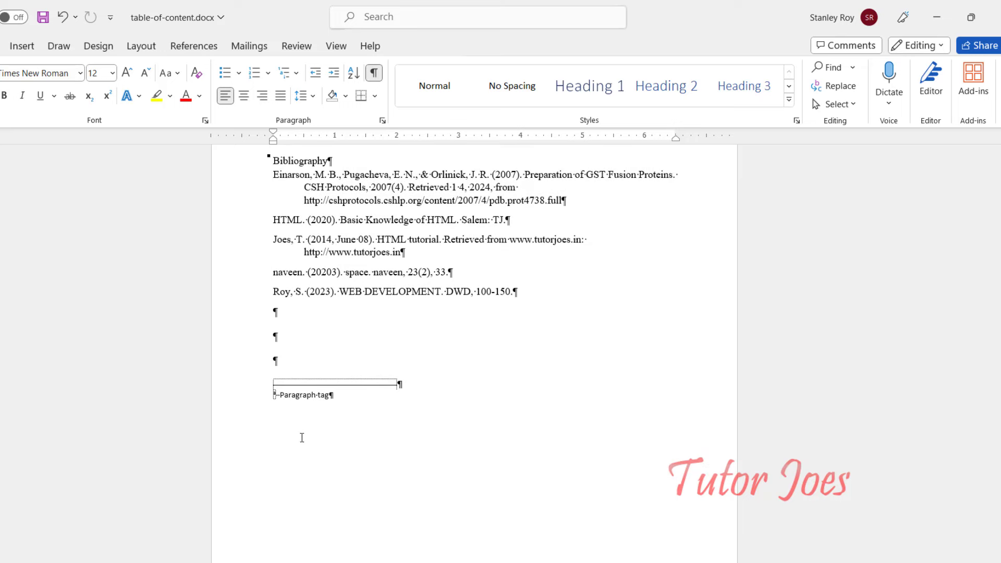
{"action": "left_click", "coordinate": [318, 353]}
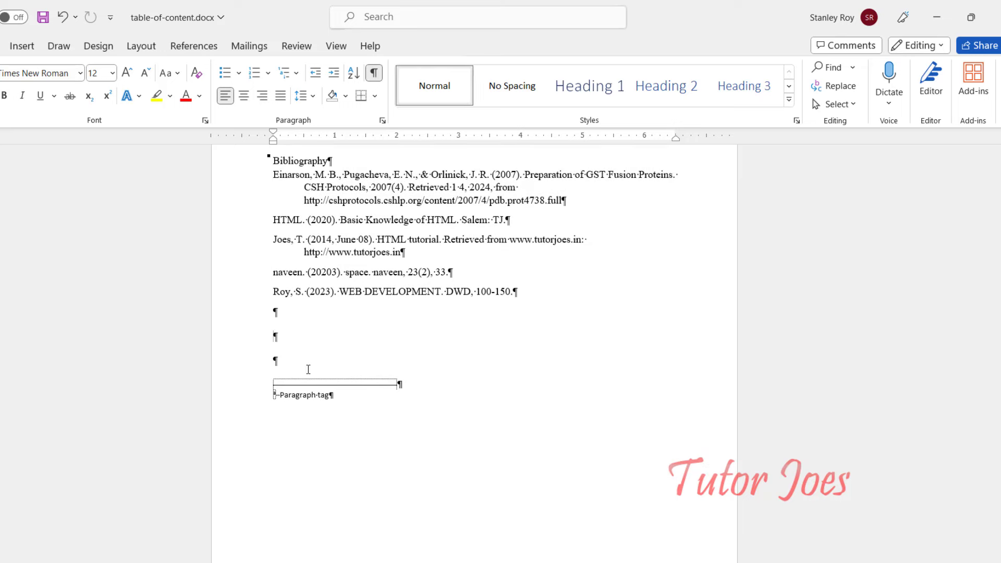
{"action": "left_click", "coordinate": [374, 73]}
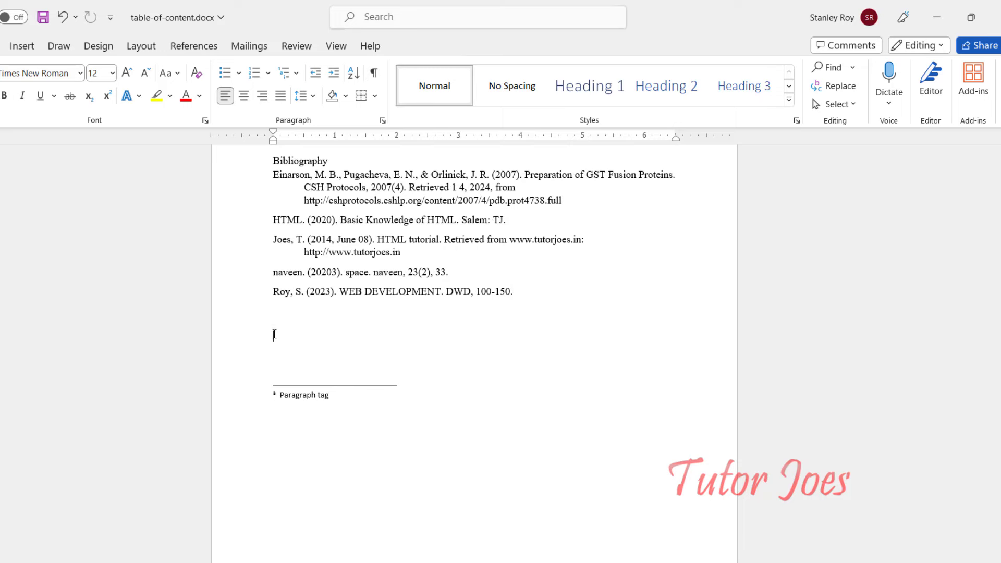
Insert a page break to start a new blank page after the Bibliography
{"action": "left_click", "coordinate": [27, 50]}
{"action": "left_click", "coordinate": [12, 81]}
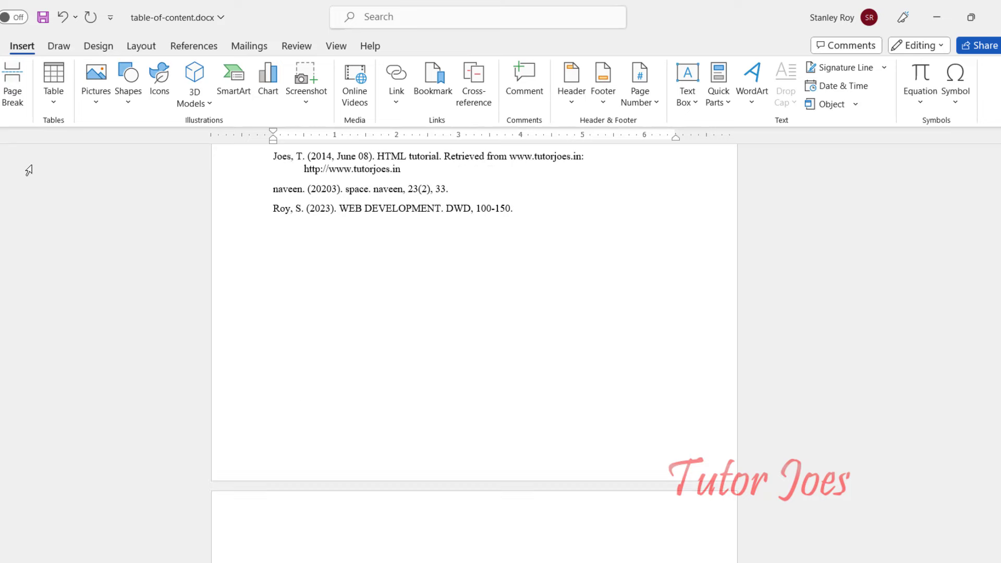
{"action": "scroll", "coordinate": [353, 380], "scroll_direction": "down", "scroll_amount": 4}
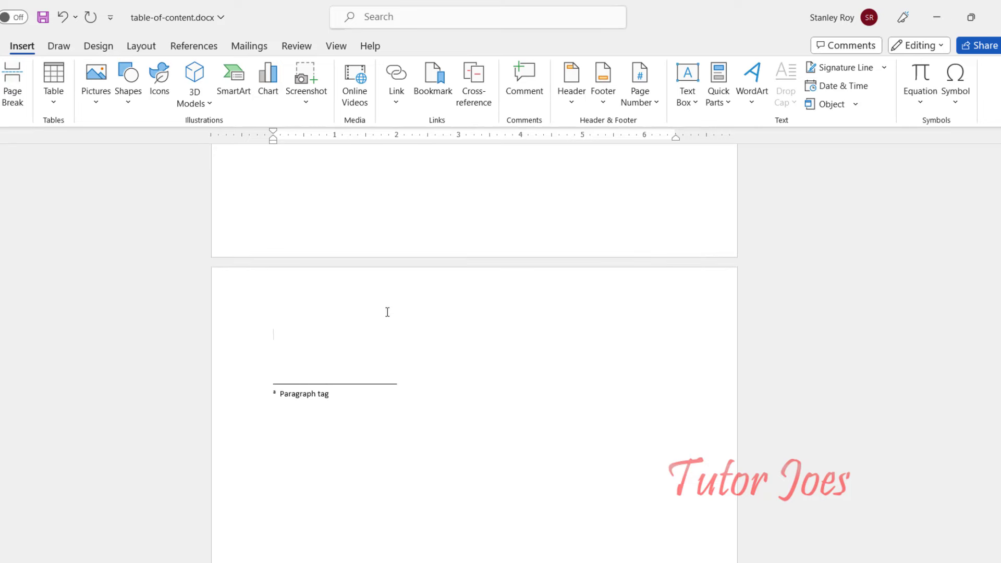
{"action": "left_click", "coordinate": [193, 46]}
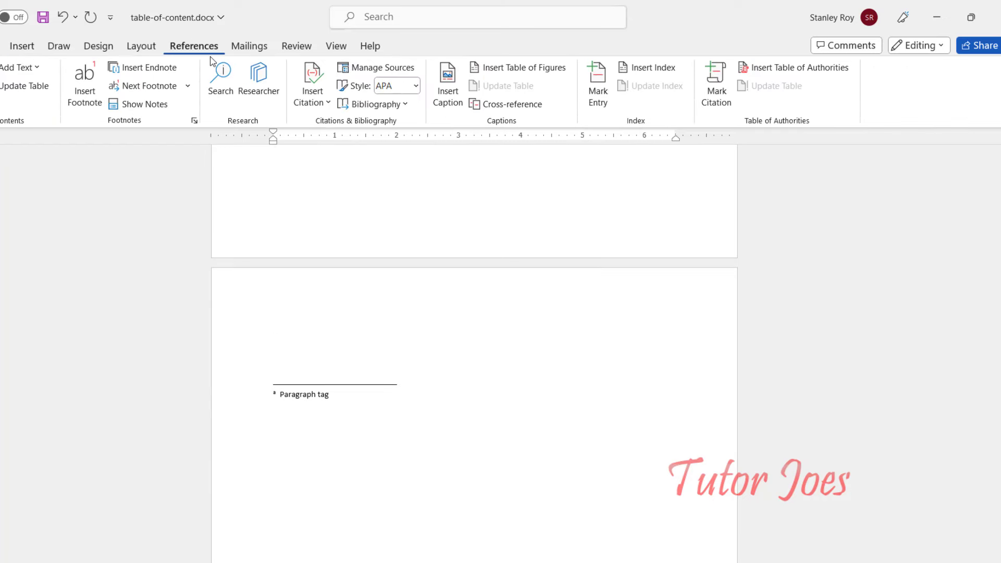
In the Index dialog, preview the Classic and Fancy formats, then keep From template
{"action": "left_click", "coordinate": [651, 74]}
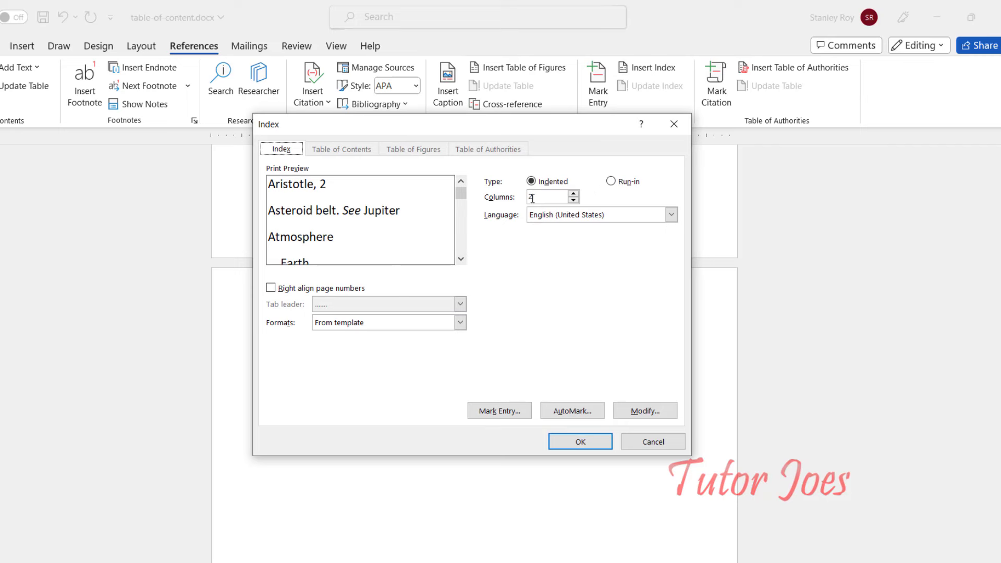
{"action": "left_click", "coordinate": [573, 196]}
{"action": "left_click", "coordinate": [355, 322]}
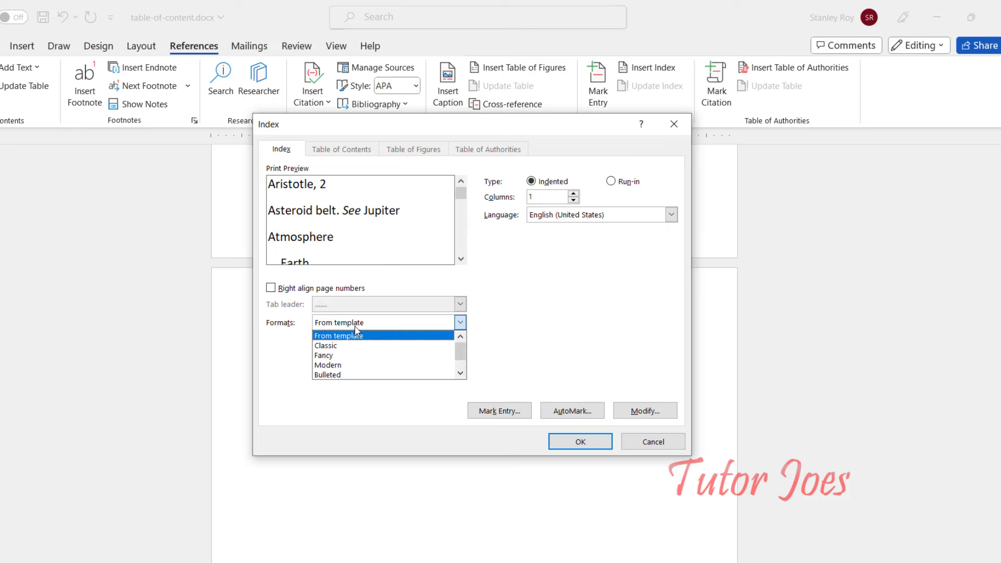
{"action": "left_click", "coordinate": [348, 345]}
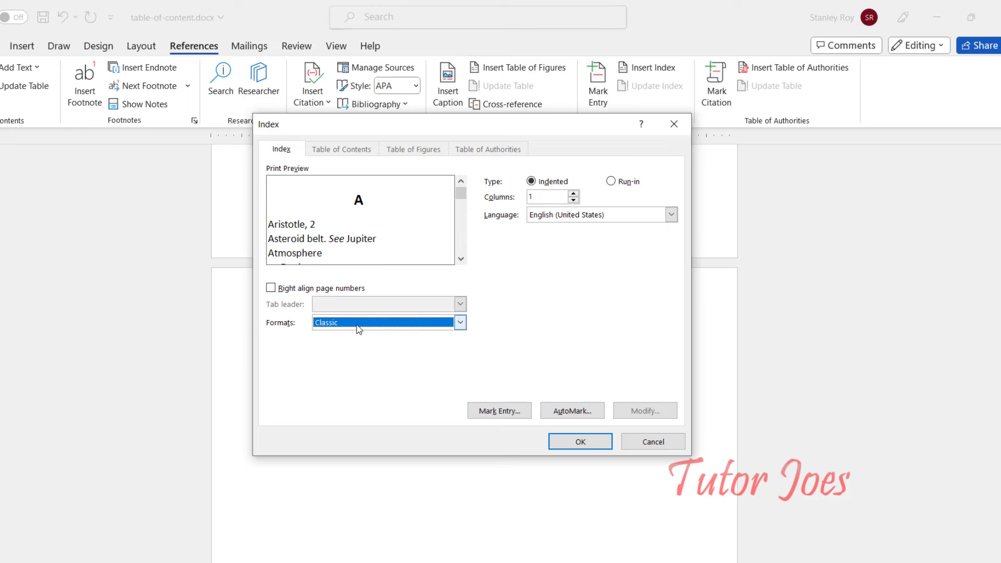
{"action": "left_click", "coordinate": [355, 323]}
{"action": "left_click", "coordinate": [353, 359]}
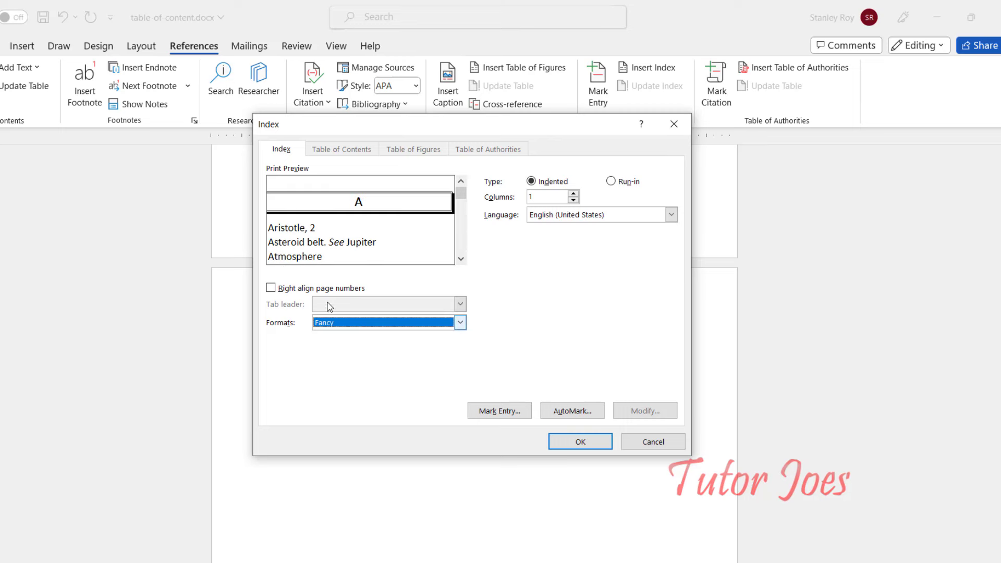
{"action": "left_click", "coordinate": [395, 323]}
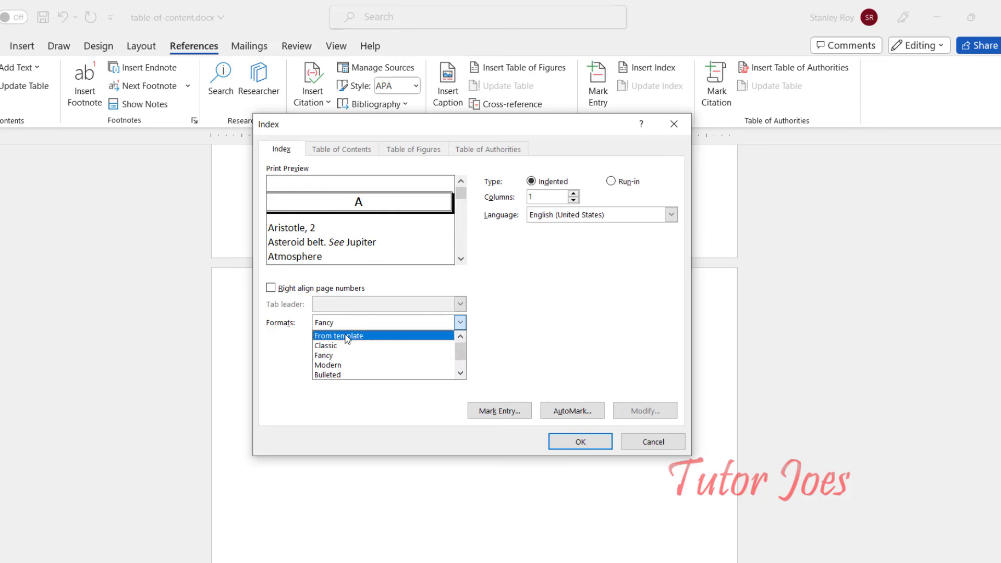
{"action": "left_click", "coordinate": [339, 336]}
{"action": "left_click", "coordinate": [354, 322]}
{"action": "left_click", "coordinate": [345, 336]}
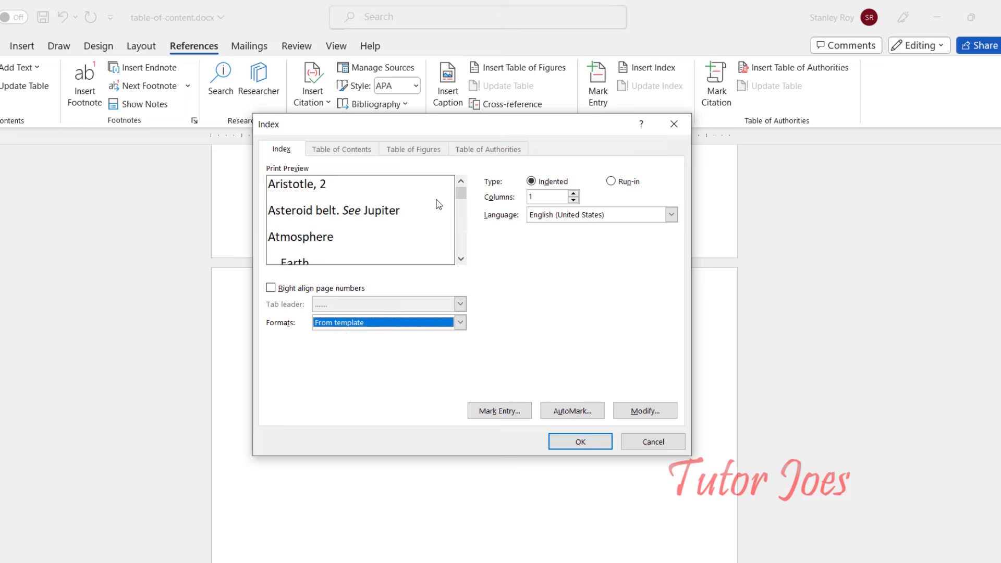
Insert a two-column From template index with right-aligned page numbers and dotted tab leaders
{"action": "left_click", "coordinate": [292, 289]}
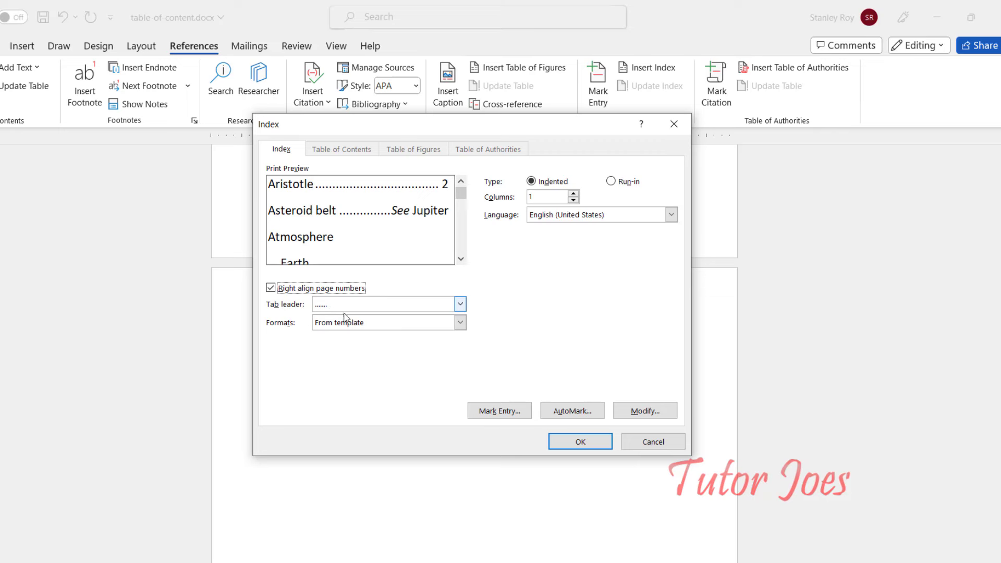
{"action": "left_click", "coordinate": [669, 412]}
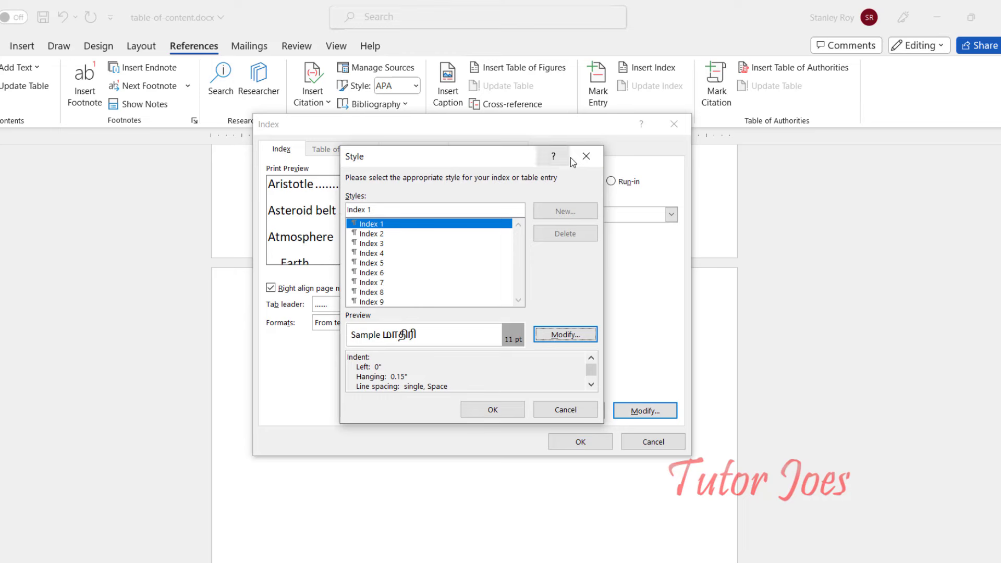
{"action": "left_click", "coordinate": [585, 156]}
{"action": "left_click", "coordinate": [388, 323]}
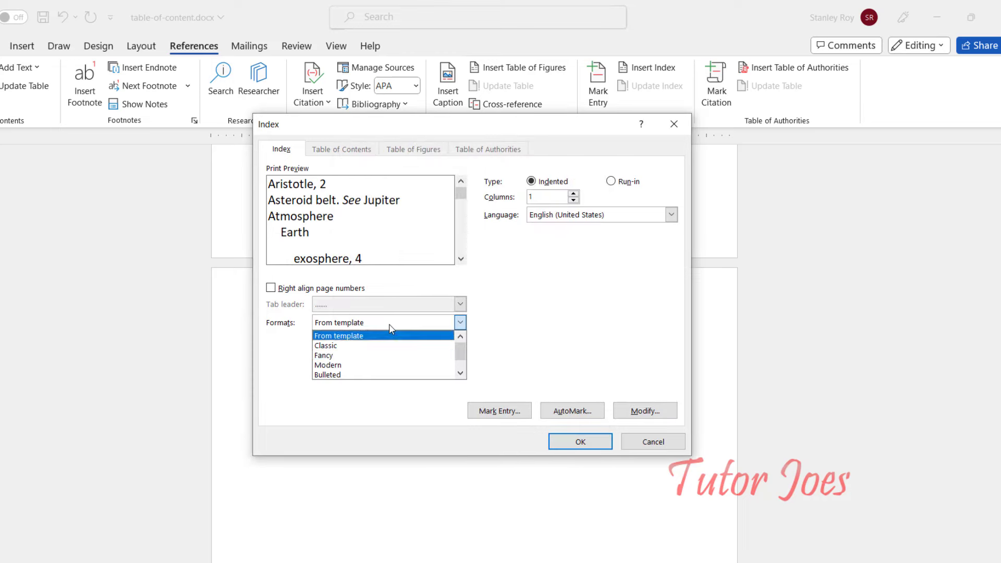
{"action": "left_click", "coordinate": [377, 358]}
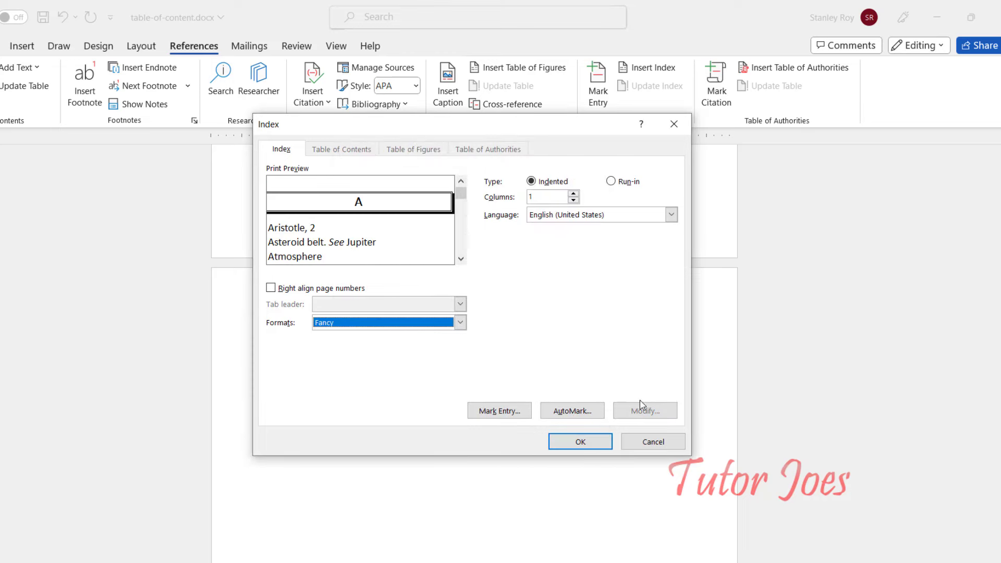
{"action": "left_click", "coordinate": [378, 323]}
{"action": "left_click", "coordinate": [353, 336]}
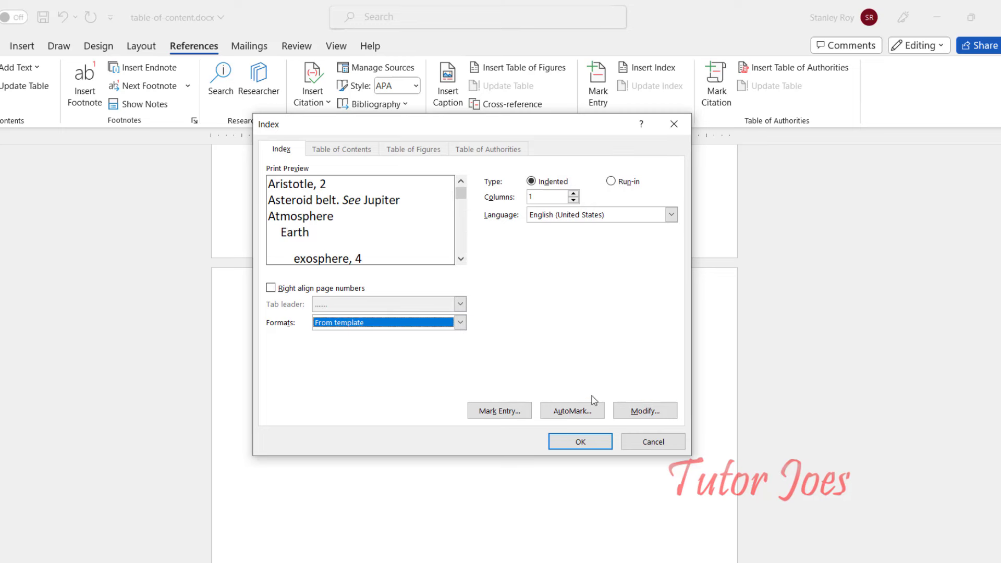
{"action": "left_click", "coordinate": [295, 288]}
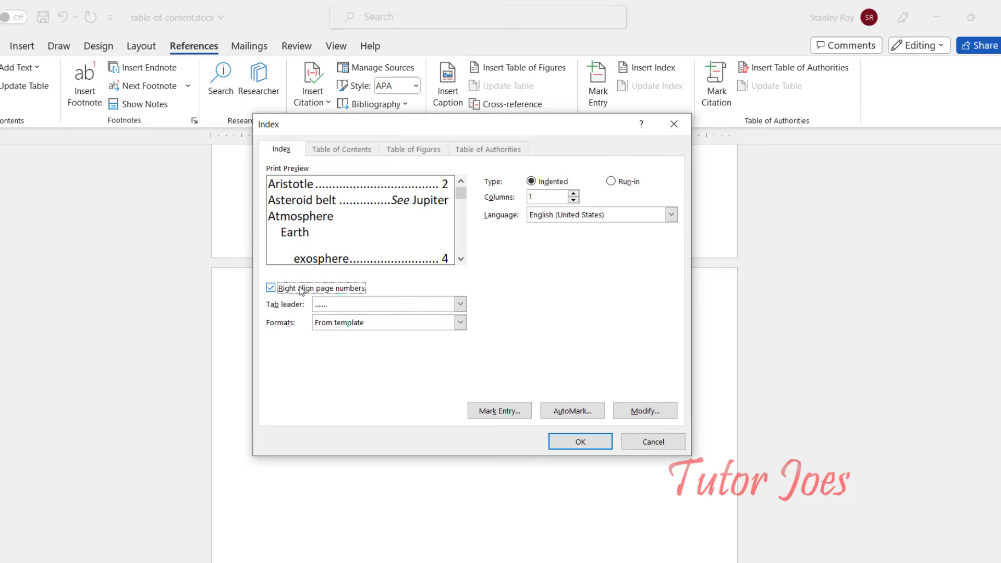
{"action": "left_click", "coordinate": [381, 305]}
{"action": "left_click", "coordinate": [380, 306]}
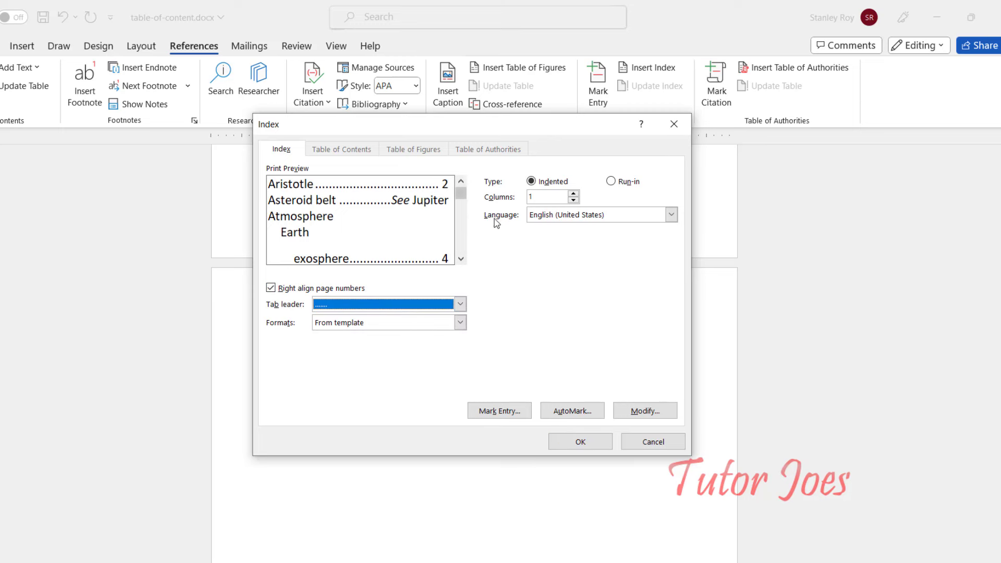
{"action": "left_click", "coordinate": [573, 195]}
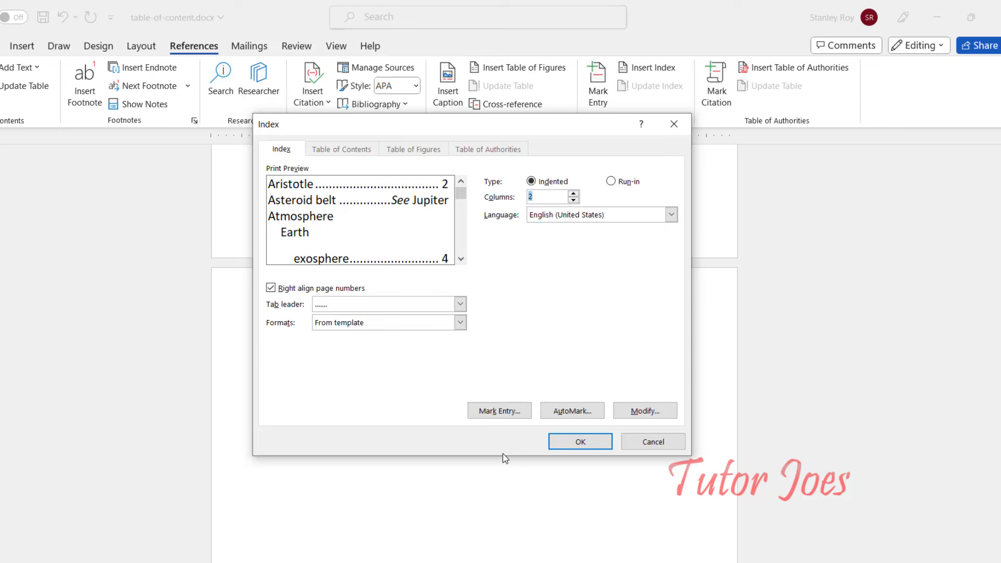
{"action": "left_click", "coordinate": [581, 442]}
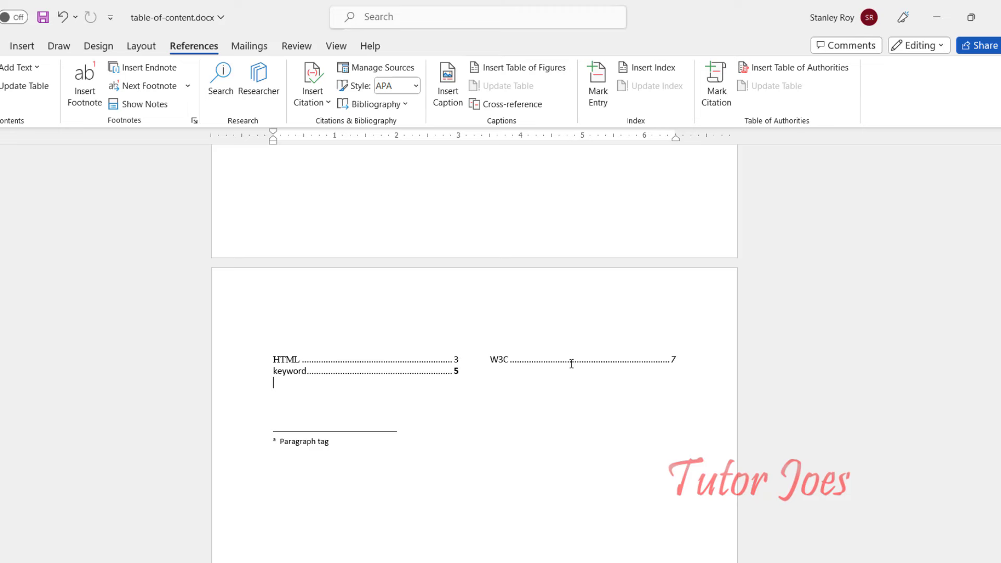
{"action": "left_click", "coordinate": [663, 360]}
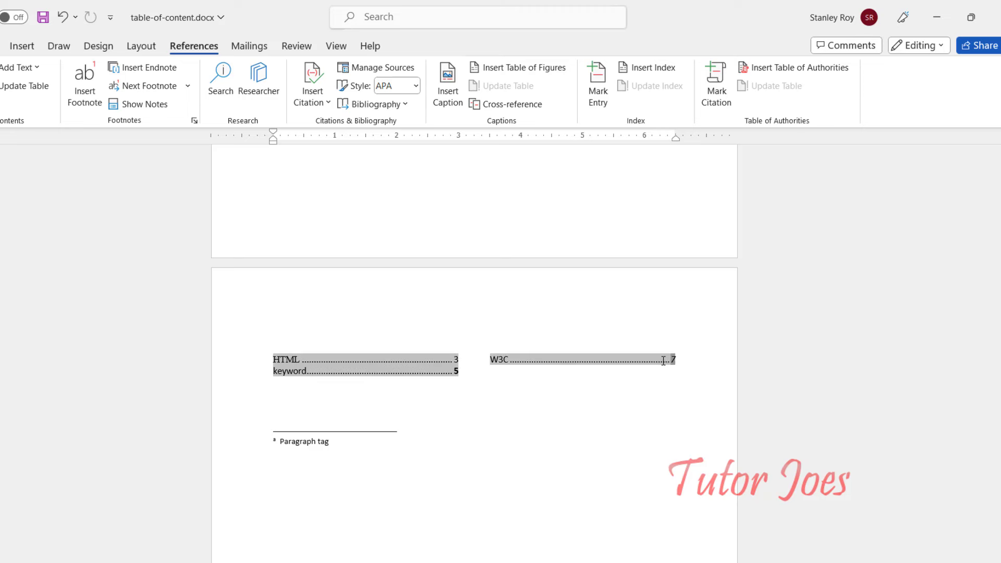
{"action": "left_click", "coordinate": [336, 384]}
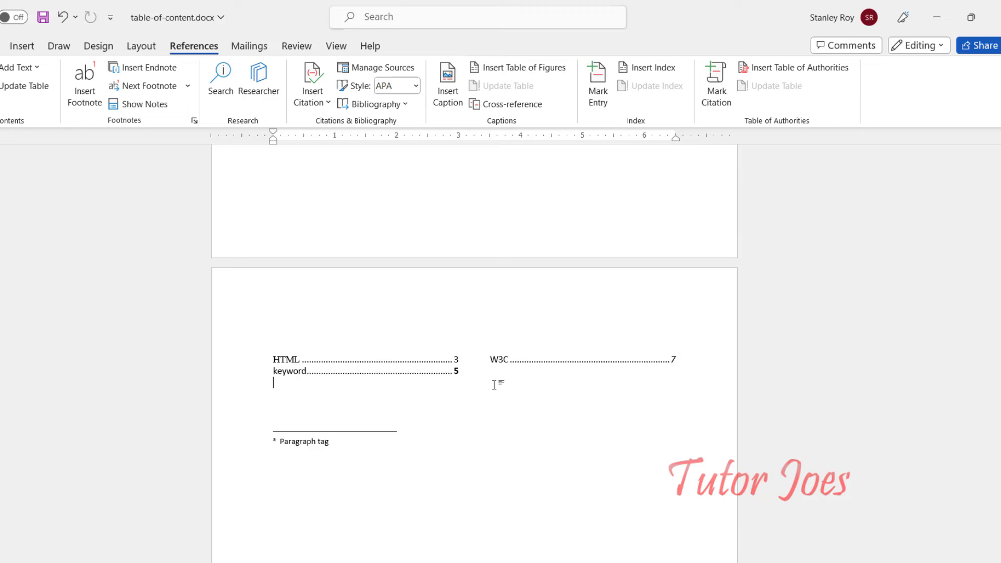
{"action": "left_click", "coordinate": [457, 369]}
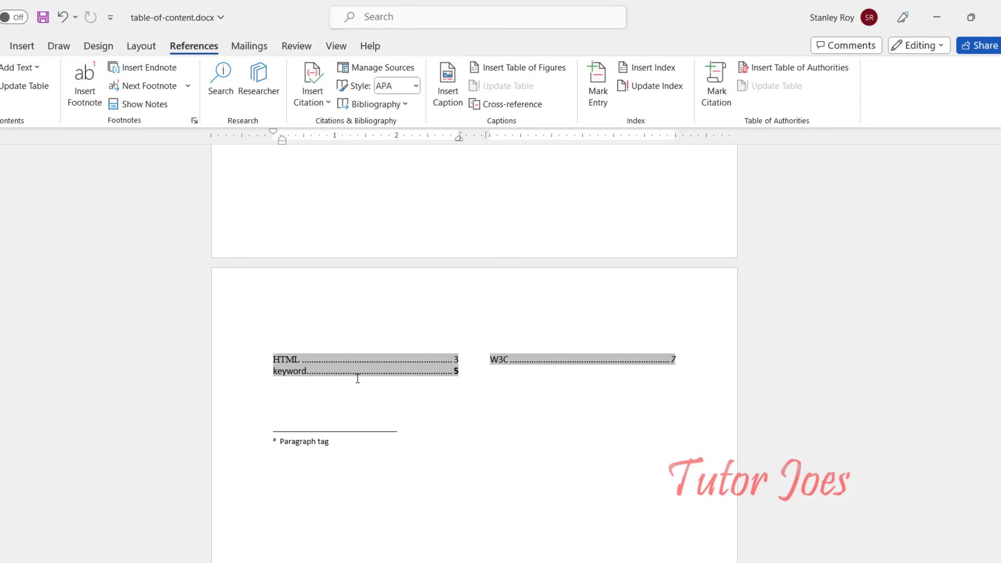
{"action": "left_click", "coordinate": [318, 400]}
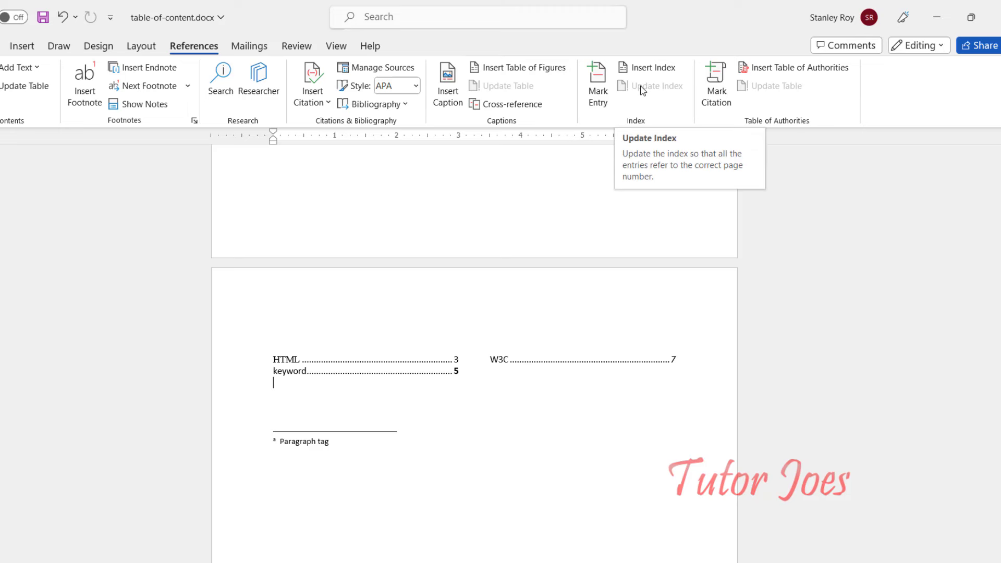
Undo the old index and reinsert it in Classic format with right-aligned page numbers
{"action": "key", "text": "ctrl+z"}
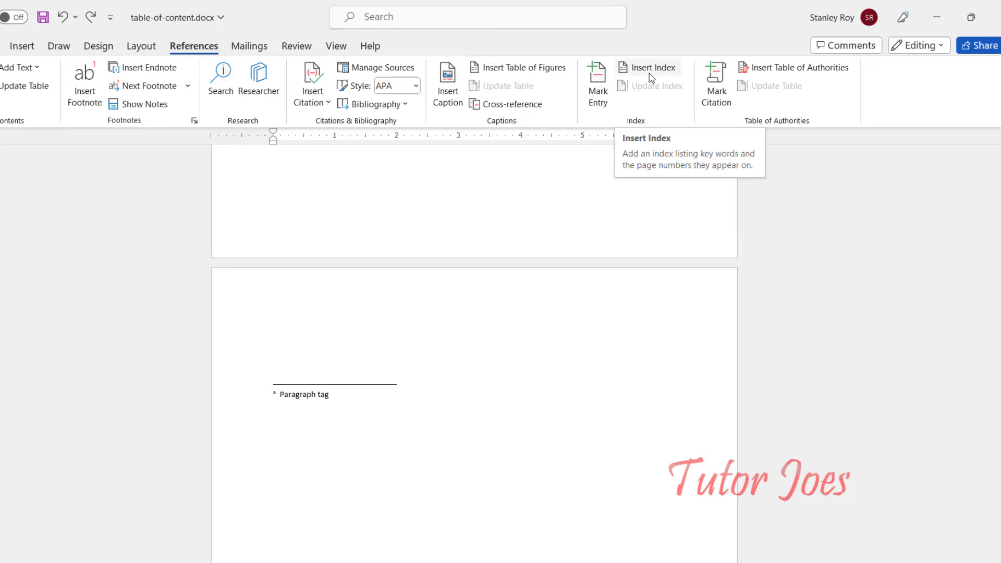
{"action": "left_click", "coordinate": [642, 74]}
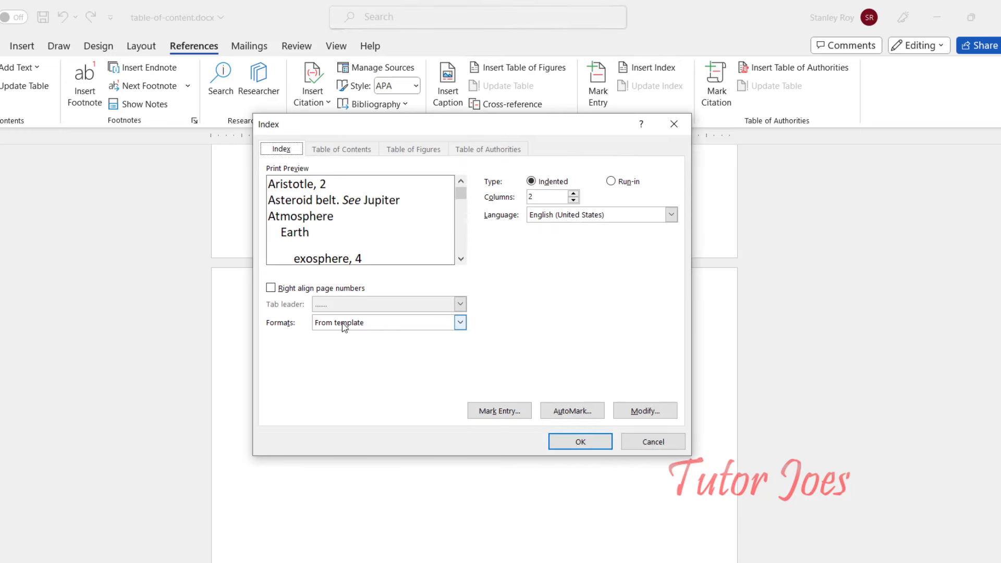
{"action": "left_click", "coordinate": [343, 324]}
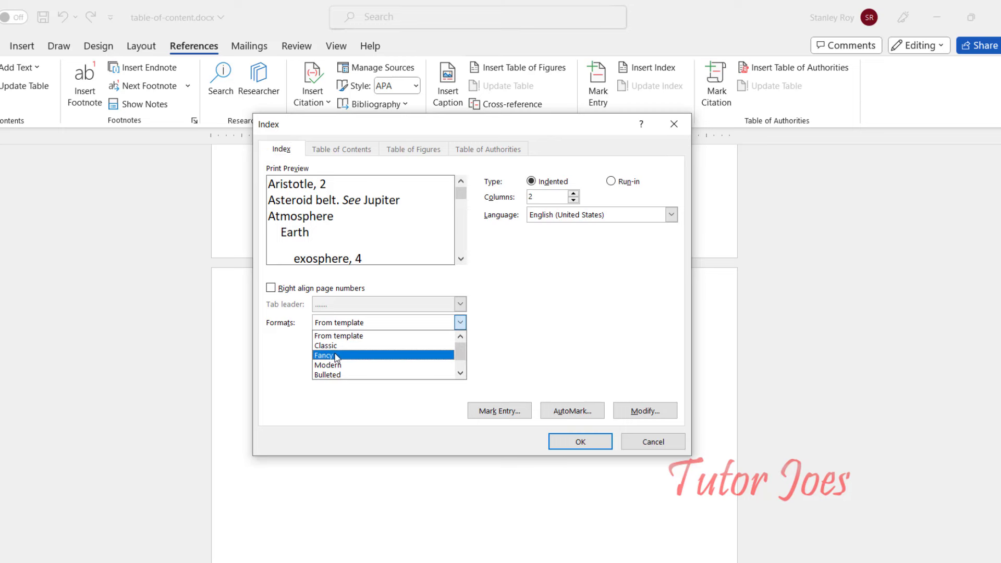
{"action": "left_click", "coordinate": [334, 345]}
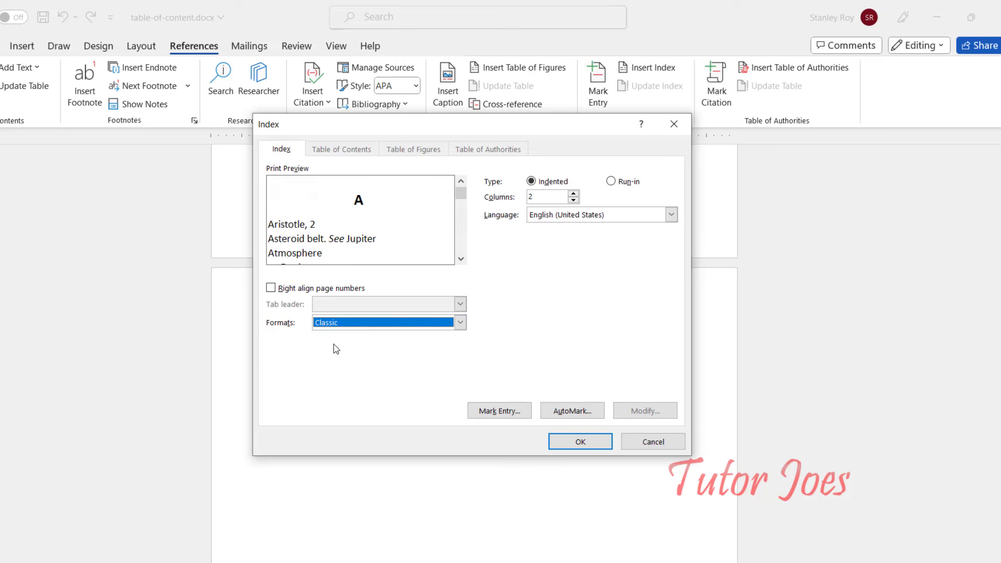
{"action": "left_click", "coordinate": [286, 288]}
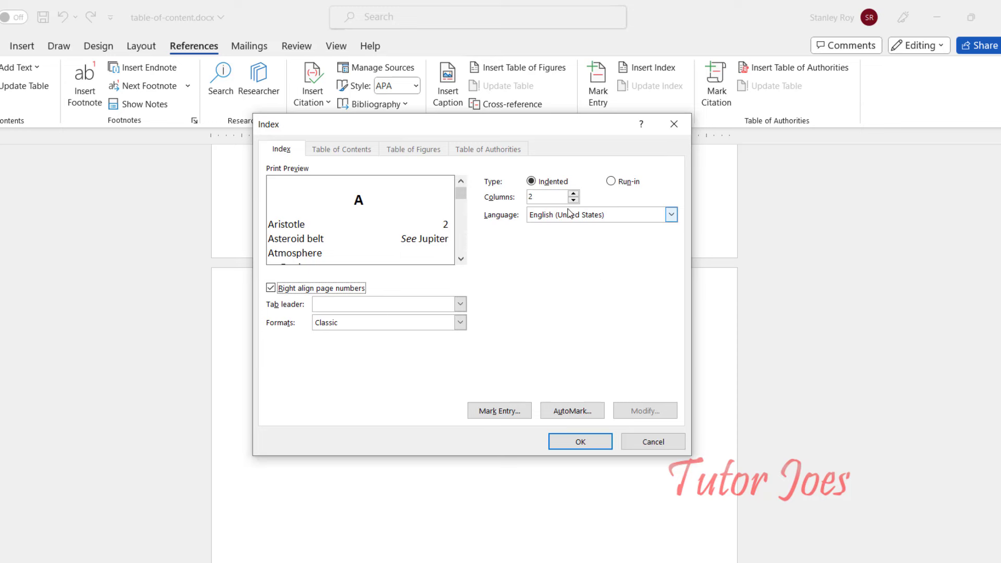
{"action": "left_click", "coordinate": [554, 443]}
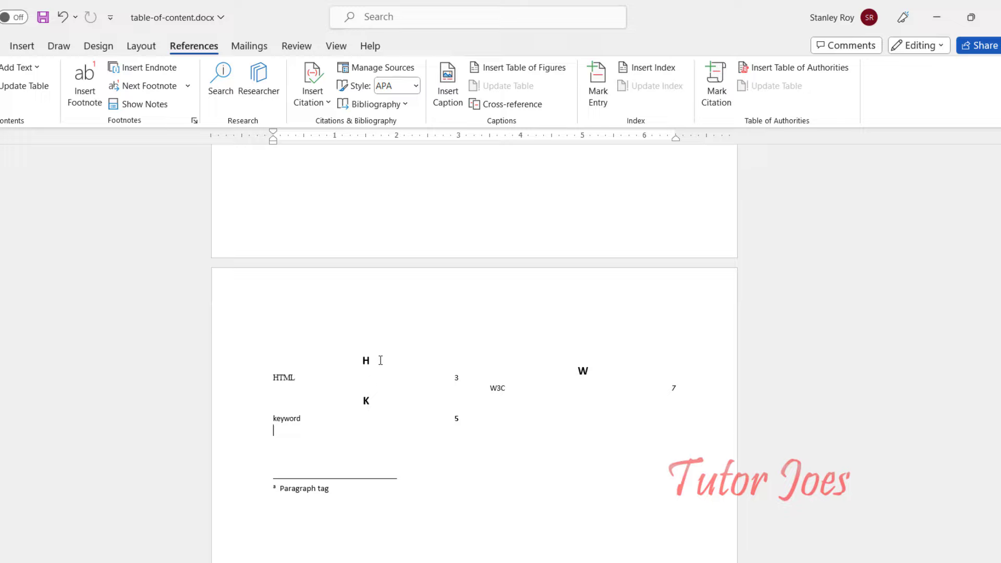
Scroll up from the index page to the bulleted list of HTML formatting tags
{"action": "scroll", "coordinate": [377, 360], "scroll_direction": "up", "scroll_amount": 5}
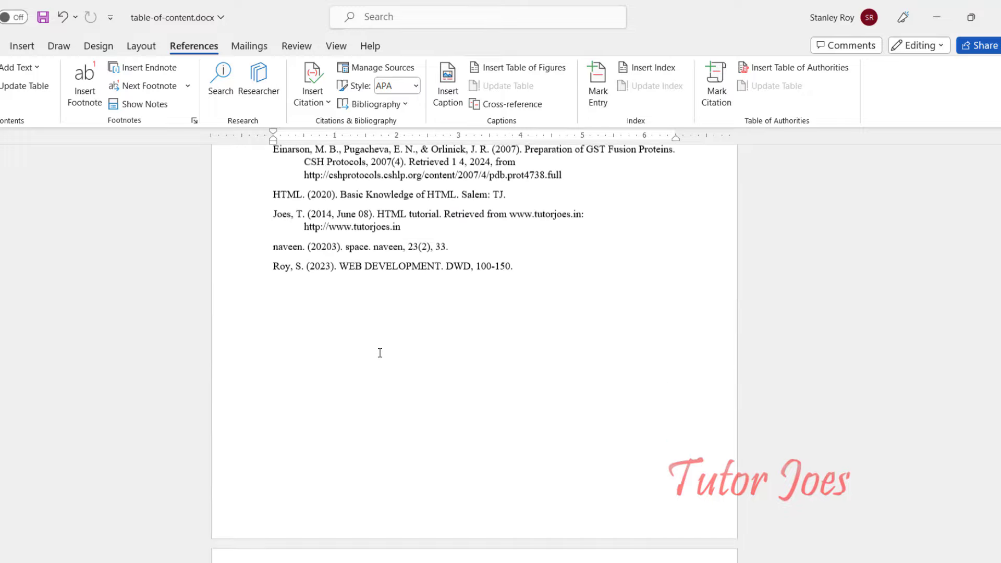
{"action": "scroll", "coordinate": [379, 357], "scroll_direction": "up", "scroll_amount": 5}
{"action": "scroll", "coordinate": [381, 352], "scroll_direction": "up", "scroll_amount": 5}
{"action": "scroll", "coordinate": [382, 346], "scroll_direction": "up", "scroll_amount": 5}
{"action": "scroll", "coordinate": [382, 343], "scroll_direction": "up", "scroll_amount": 1}
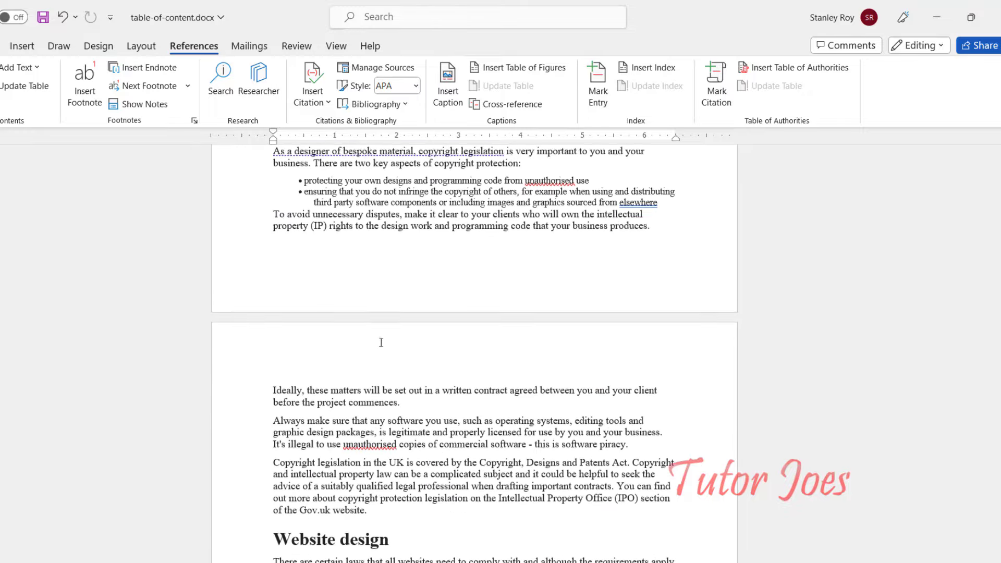
{"action": "scroll", "coordinate": [372, 331], "scroll_direction": "up", "scroll_amount": 5}
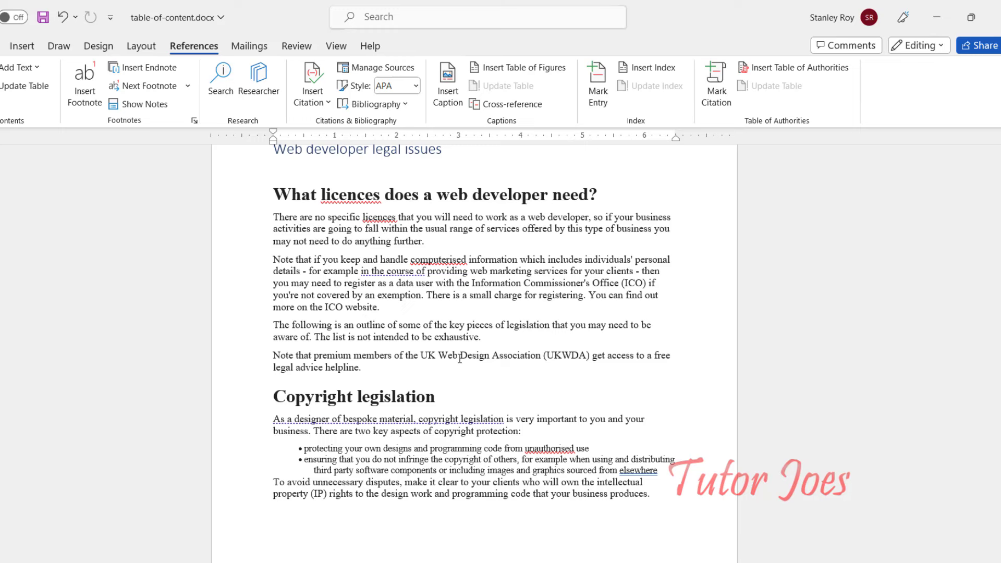
{"action": "scroll", "coordinate": [459, 358], "scroll_direction": "up", "scroll_amount": 5}
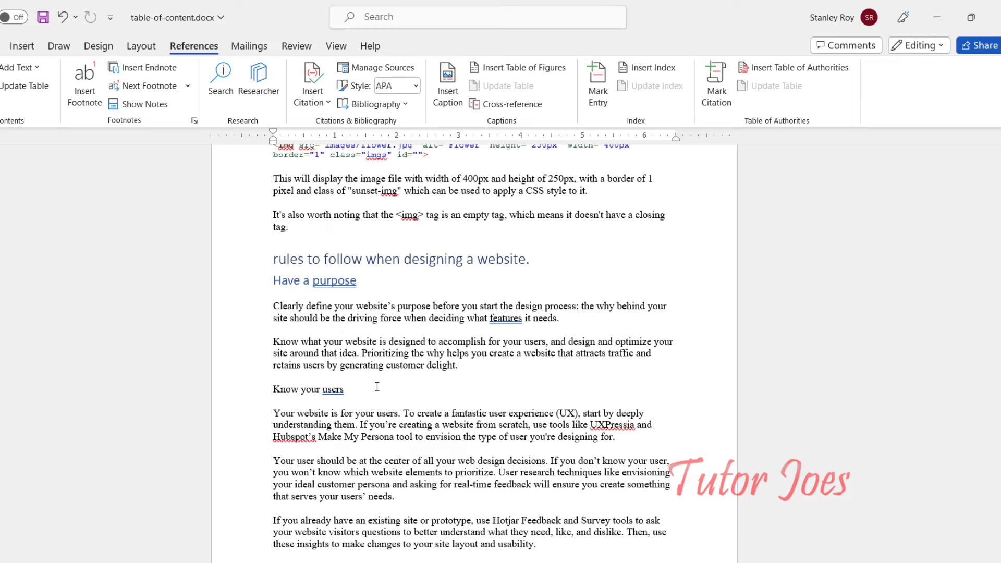
{"action": "scroll", "coordinate": [438, 365], "scroll_direction": "up", "scroll_amount": 5}
{"action": "scroll", "coordinate": [417, 372], "scroll_direction": "up", "scroll_amount": 5}
{"action": "scroll", "coordinate": [377, 386], "scroll_direction": "up", "scroll_amount": 5}
{"action": "scroll", "coordinate": [377, 386], "scroll_direction": "up", "scroll_amount": 2}
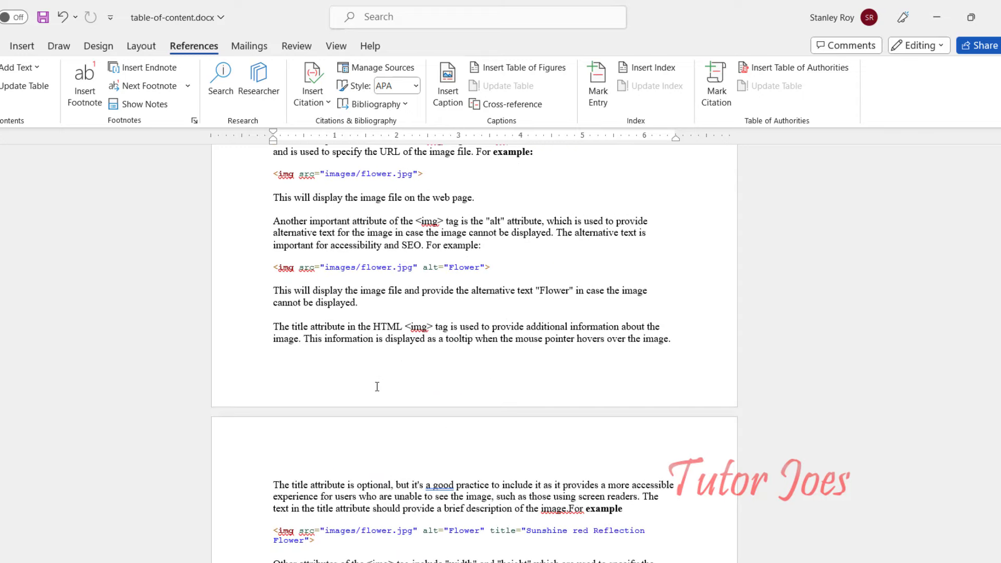
{"action": "scroll", "coordinate": [377, 386], "scroll_direction": "up", "scroll_amount": 5}
{"action": "scroll", "coordinate": [376, 386], "scroll_direction": "up", "scroll_amount": 3}
{"action": "scroll", "coordinate": [376, 387], "scroll_direction": "up", "scroll_amount": 5}
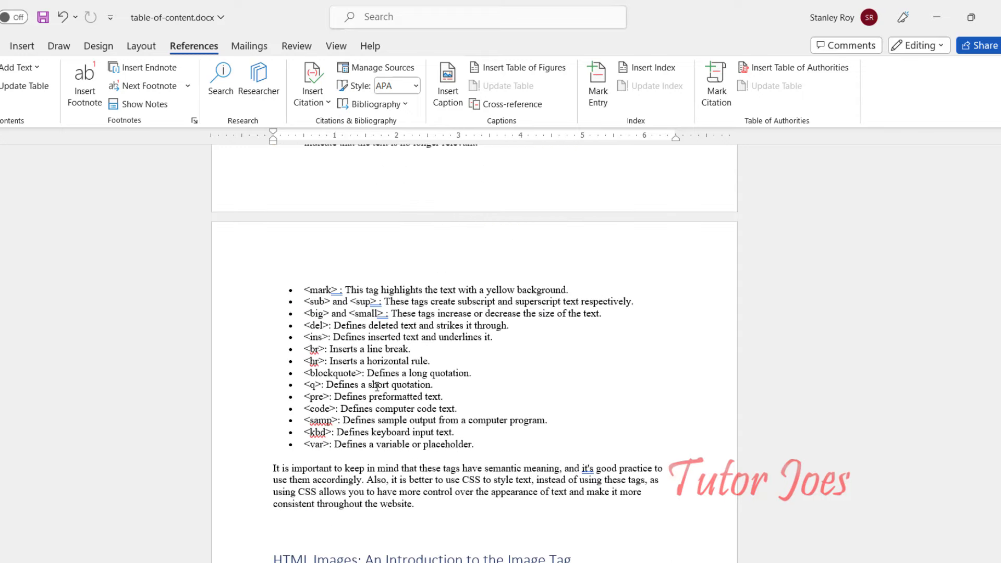
Mark the word CSS as an index entry
{"action": "double_click", "coordinate": [469, 480]}
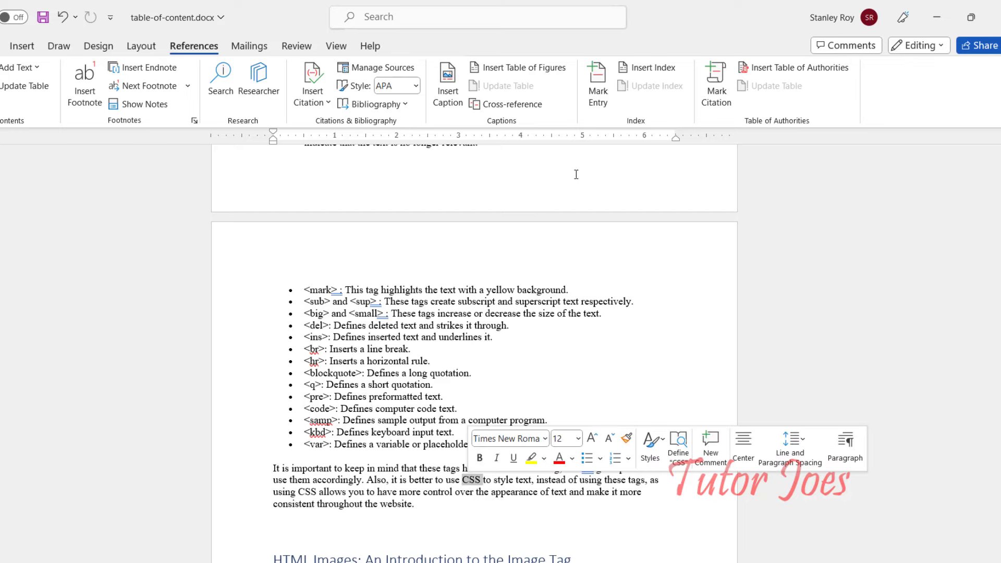
{"action": "left_click", "coordinate": [598, 83]}
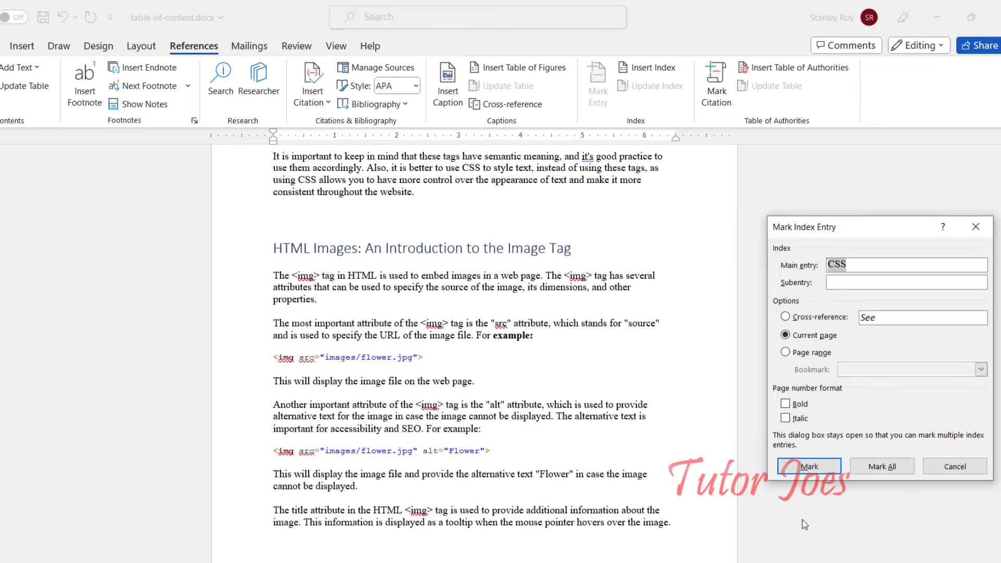
{"action": "left_click", "coordinate": [813, 464]}
{"action": "scroll", "coordinate": [397, 411], "scroll_direction": "up", "scroll_amount": 5}
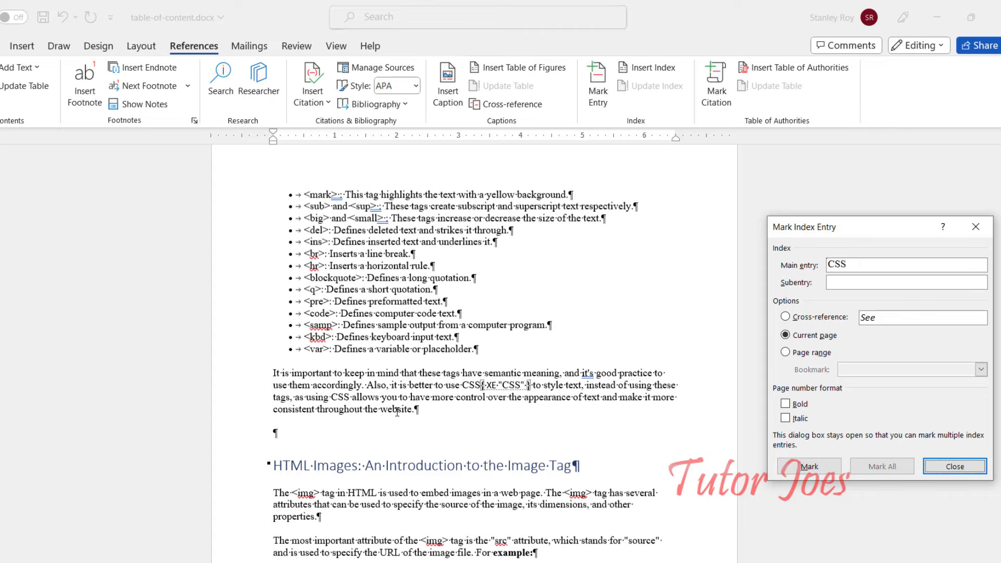
{"action": "scroll", "coordinate": [397, 412], "scroll_direction": "up", "scroll_amount": 5}
{"action": "scroll", "coordinate": [397, 414], "scroll_direction": "up", "scroll_amount": 5}
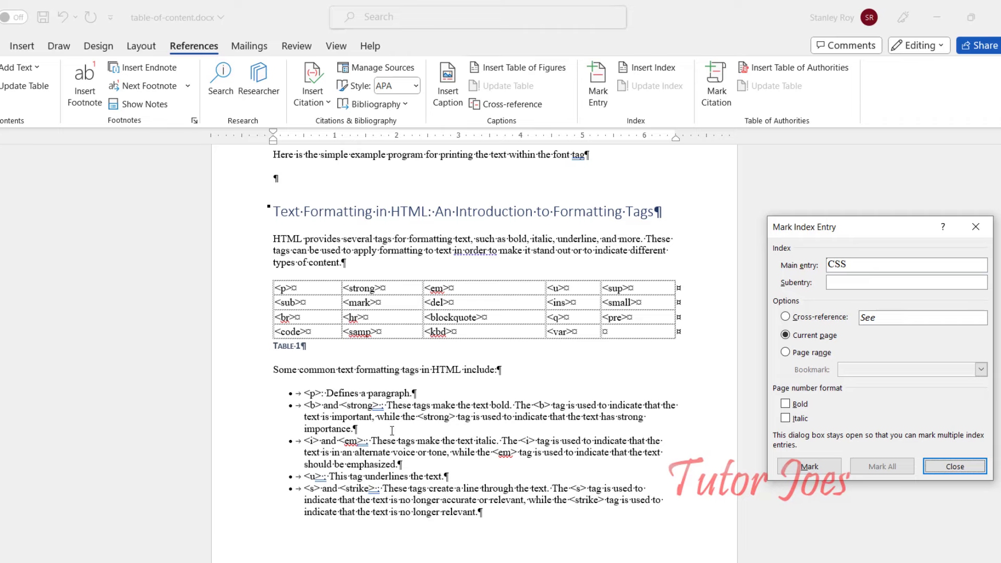
{"action": "scroll", "coordinate": [392, 430], "scroll_direction": "up", "scroll_amount": 5}
{"action": "scroll", "coordinate": [398, 459], "scroll_direction": "up", "scroll_amount": 5}
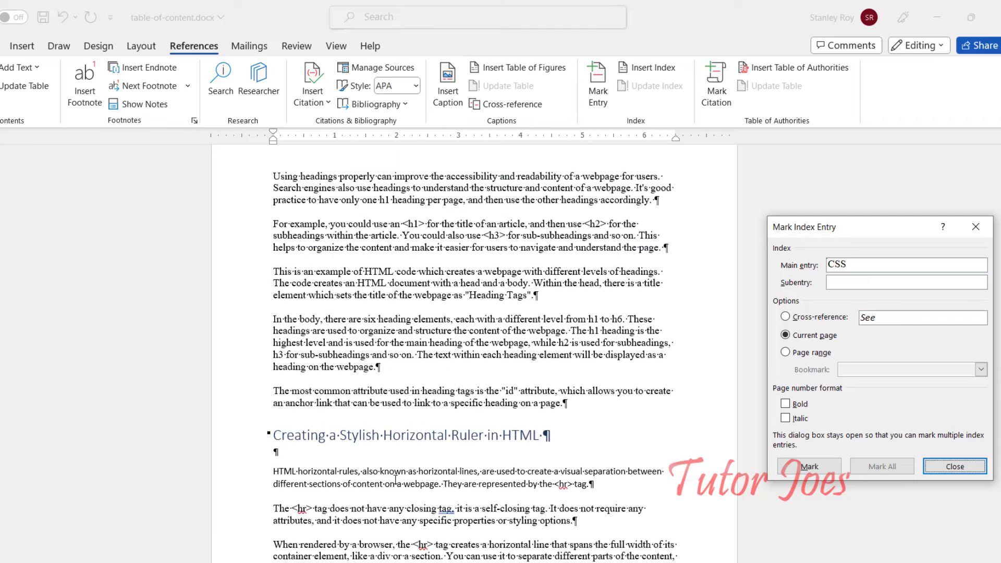
{"action": "mouse_move", "coordinate": [426, 436]}
{"action": "scroll", "coordinate": [424, 438], "scroll_direction": "up", "scroll_amount": 2}
{"action": "scroll", "coordinate": [365, 417], "scroll_direction": "up", "scroll_amount": 5}
{"action": "scroll", "coordinate": [252, 401], "scroll_direction": "up", "scroll_amount": 4}
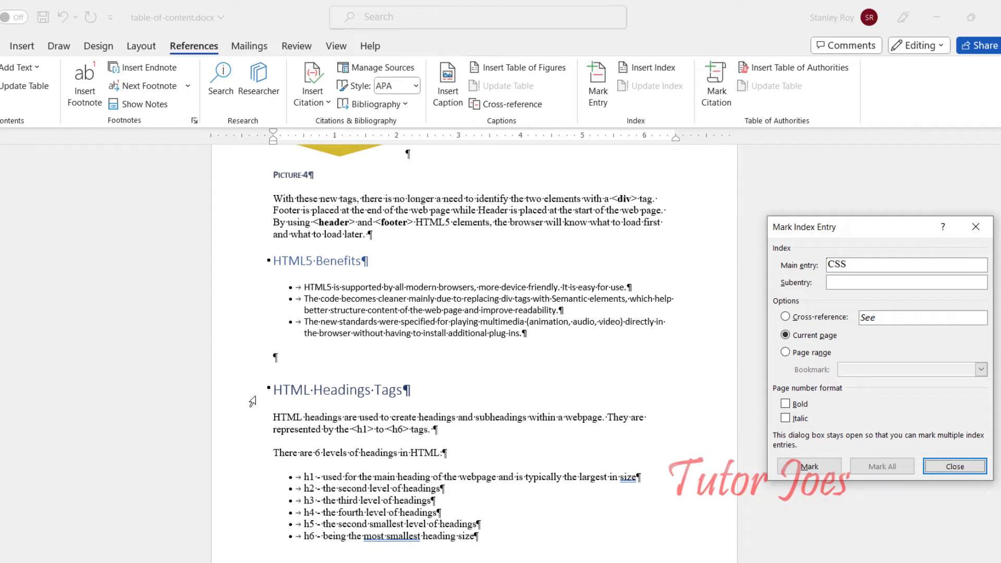
{"action": "scroll", "coordinate": [378, 461], "scroll_direction": "up", "scroll_amount": 3}
{"action": "scroll", "coordinate": [358, 492], "scroll_direction": "up", "scroll_amount": 2}
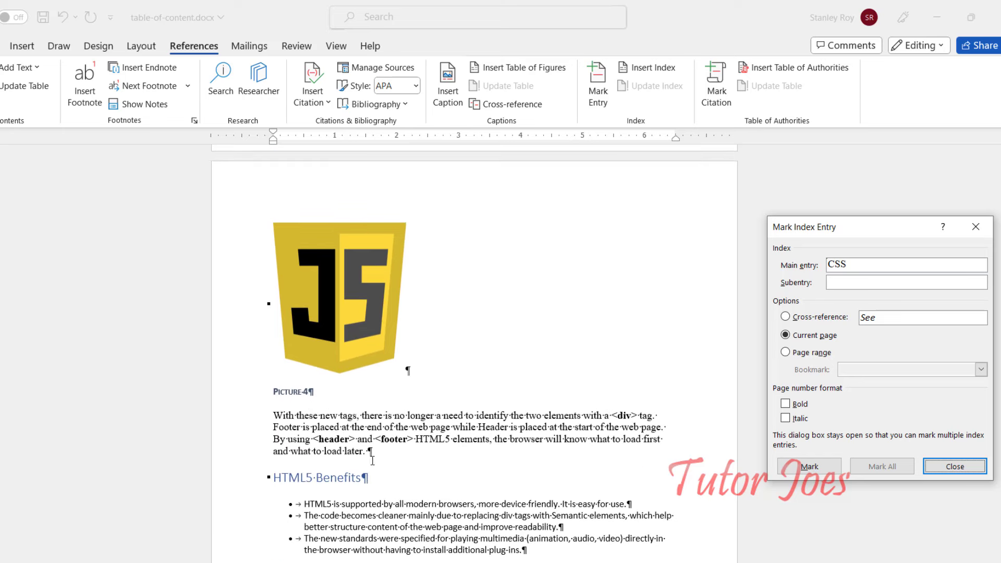
Mark Benefits in the HTML5 Benefits heading as an index entry and close the dialog
{"action": "double_click", "coordinate": [346, 481]}
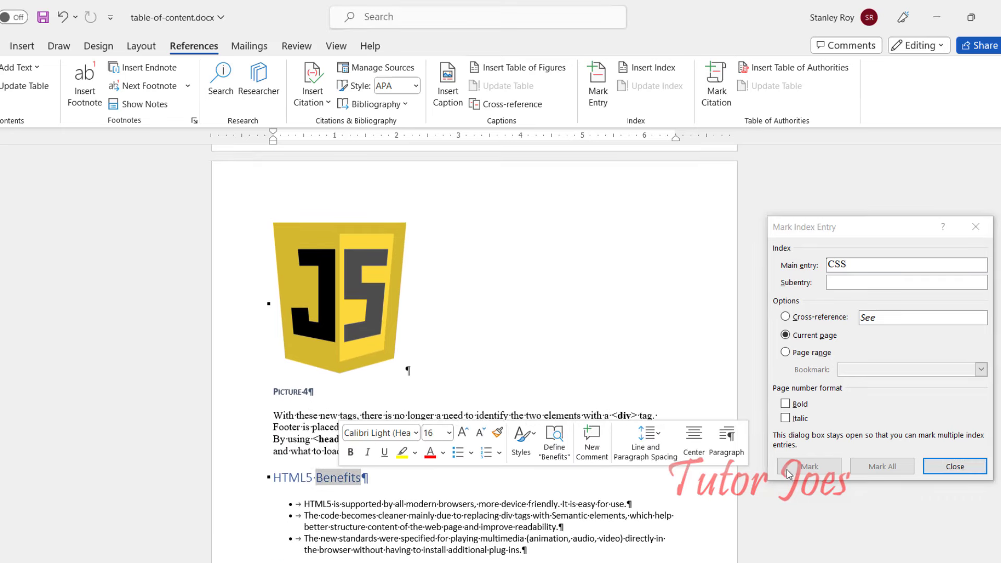
{"action": "left_click", "coordinate": [832, 241]}
{"action": "left_click", "coordinate": [809, 465]}
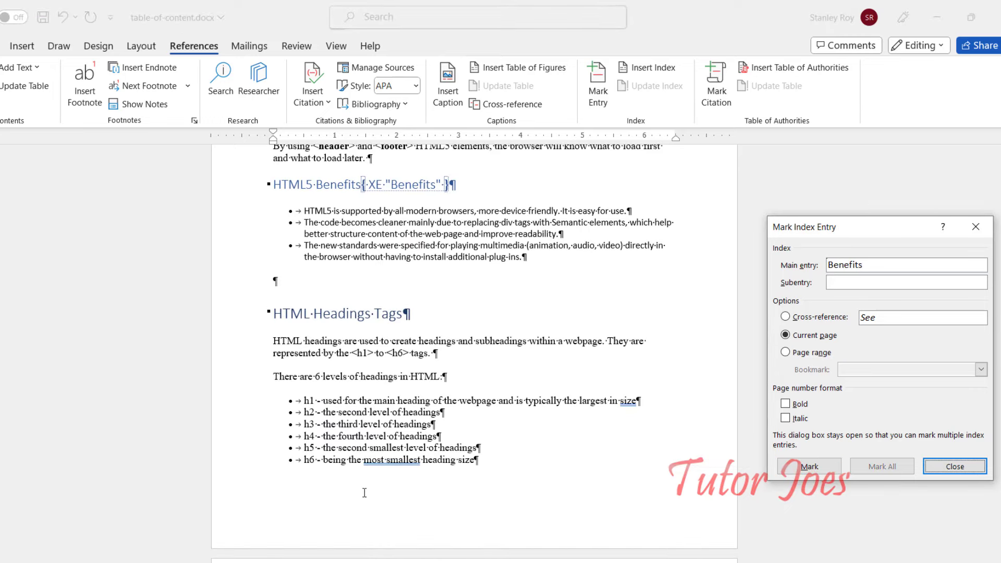
{"action": "scroll", "coordinate": [364, 493], "scroll_direction": "up", "scroll_amount": 1}
{"action": "scroll", "coordinate": [373, 511], "scroll_direction": "up", "scroll_amount": 2}
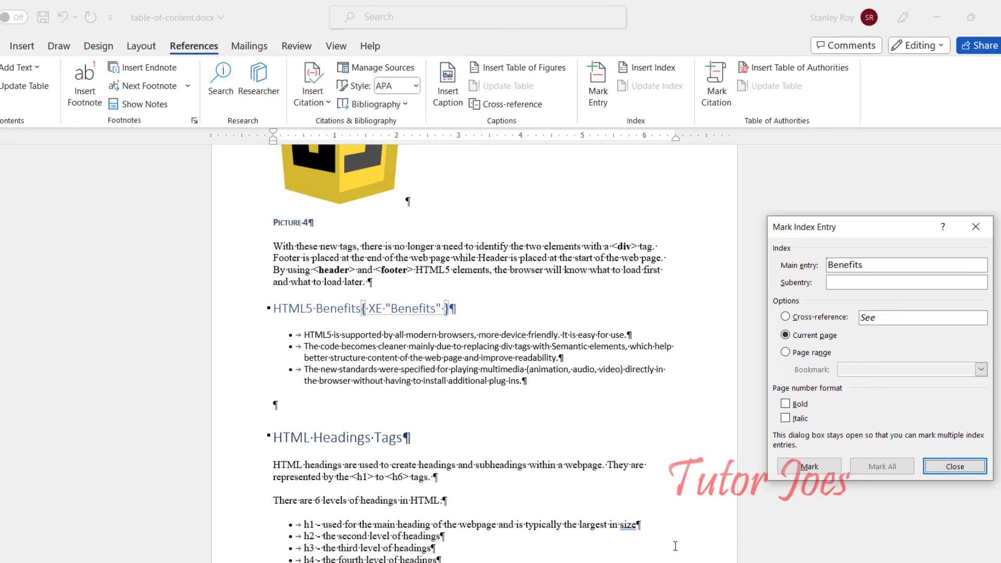
{"action": "left_click", "coordinate": [936, 471]}
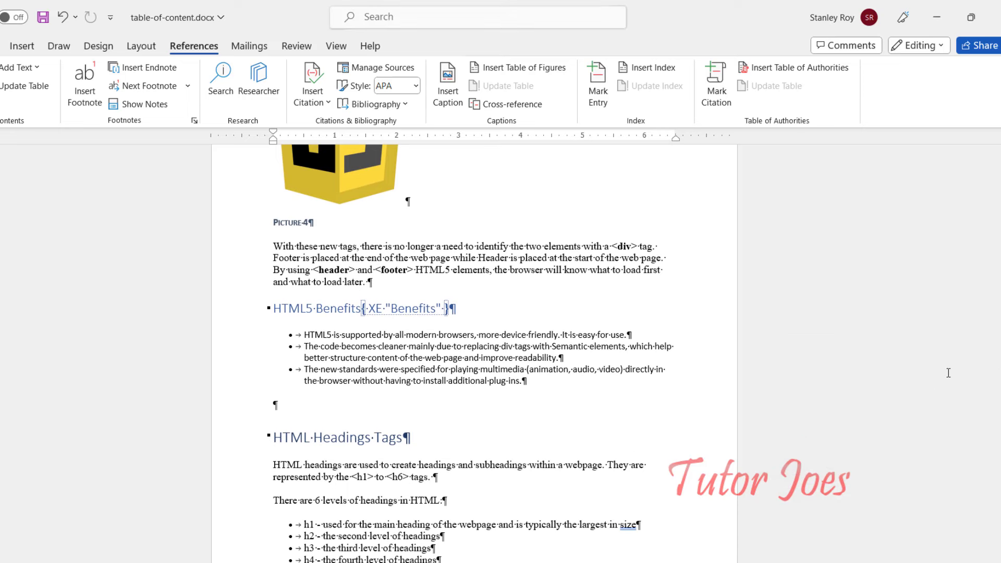
Hide the formatting marks in the document
{"action": "scroll", "coordinate": [474, 355], "scroll_direction": "down", "scroll_amount": 20}
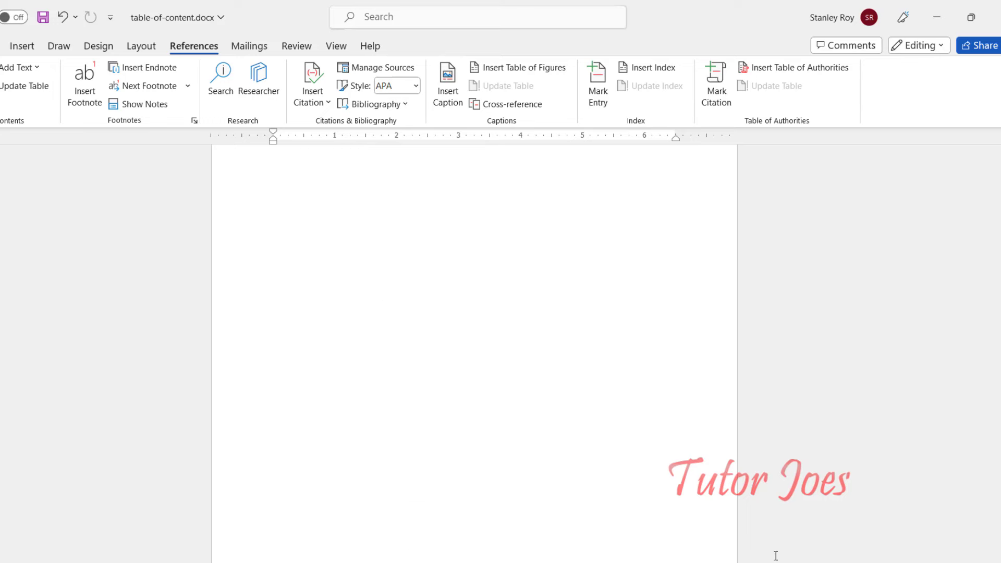
{"action": "scroll", "coordinate": [339, 438], "scroll_direction": "up", "scroll_amount": 1}
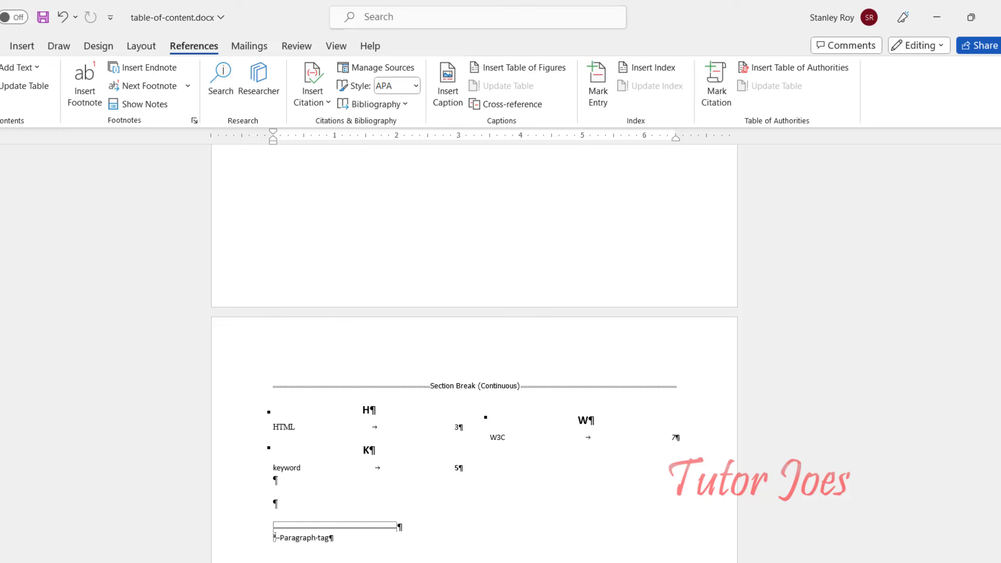
{"action": "left_click", "coordinate": [1, 46]}
{"action": "left_click", "coordinate": [373, 72]}
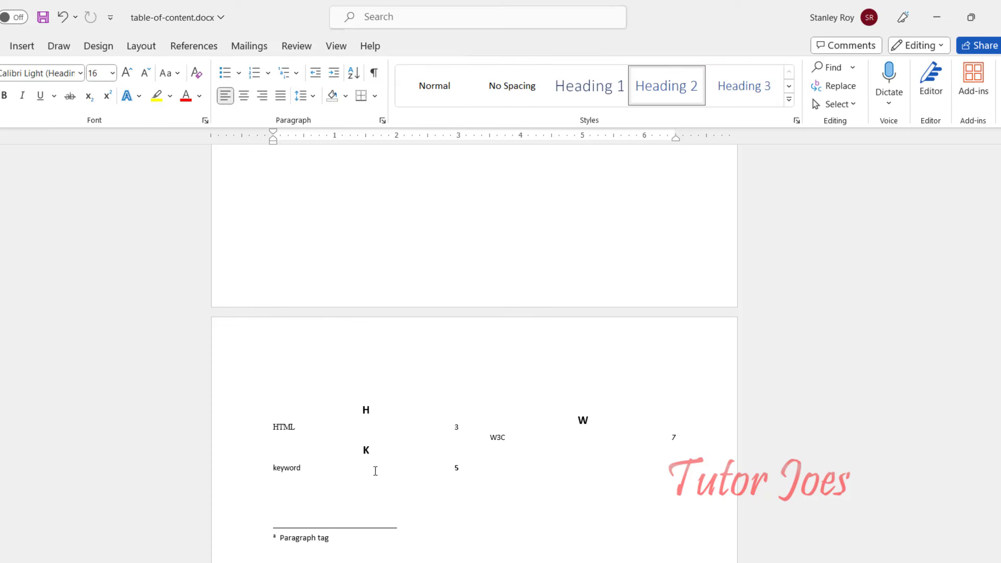
Update the index so it adds Benefits 8 and CSS 11 alongside HTML, keyword and W3C
{"action": "left_click", "coordinate": [328, 431]}
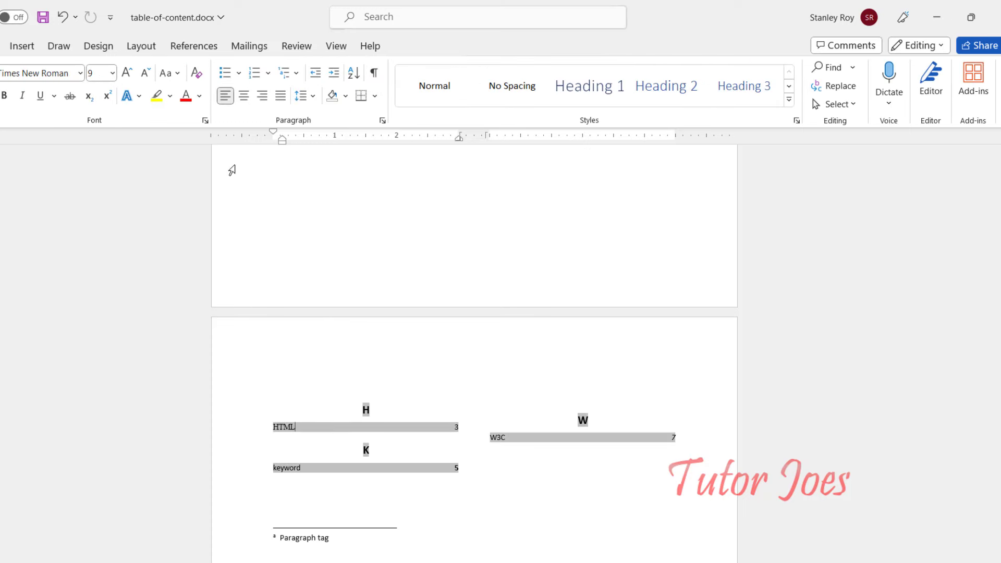
{"action": "left_click", "coordinate": [194, 46]}
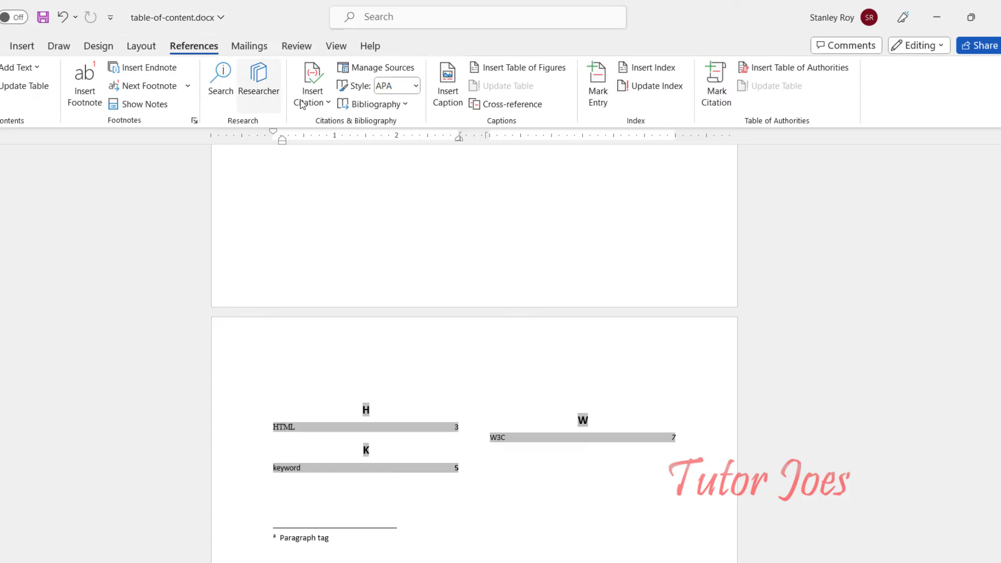
{"action": "left_click", "coordinate": [648, 94]}
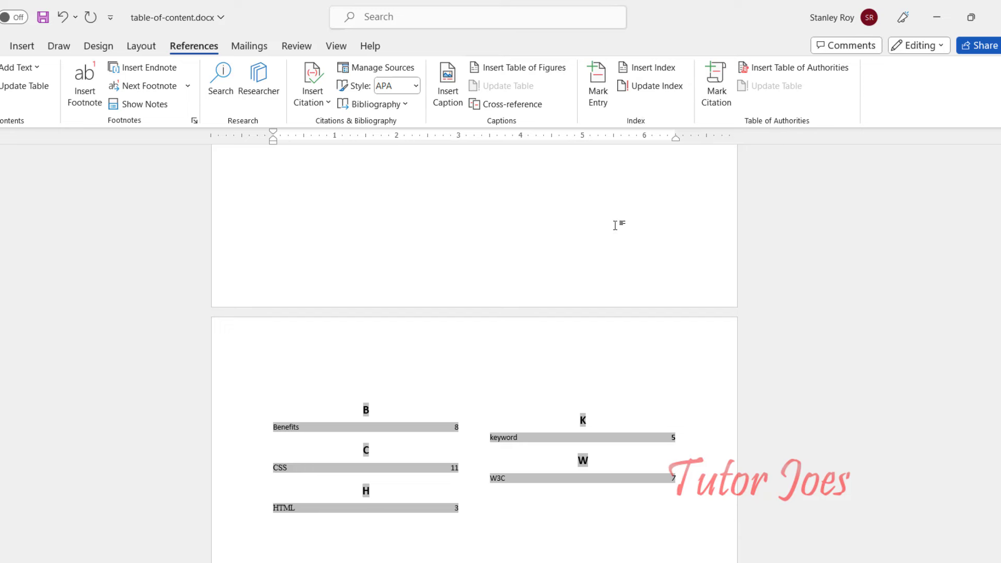
{"action": "left_click", "coordinate": [360, 426]}
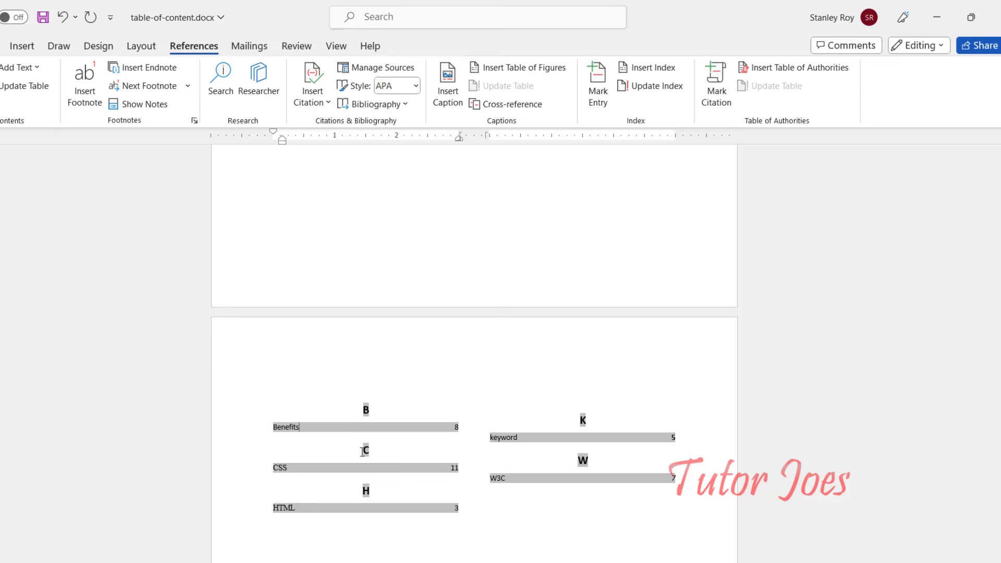
Mark 'Always' in the copyright paragraph as an index entry with a bold italic page number
{"action": "scroll", "coordinate": [366, 460], "scroll_direction": "up", "scroll_amount": 3}
{"action": "scroll", "coordinate": [365, 460], "scroll_direction": "up", "scroll_amount": 3}
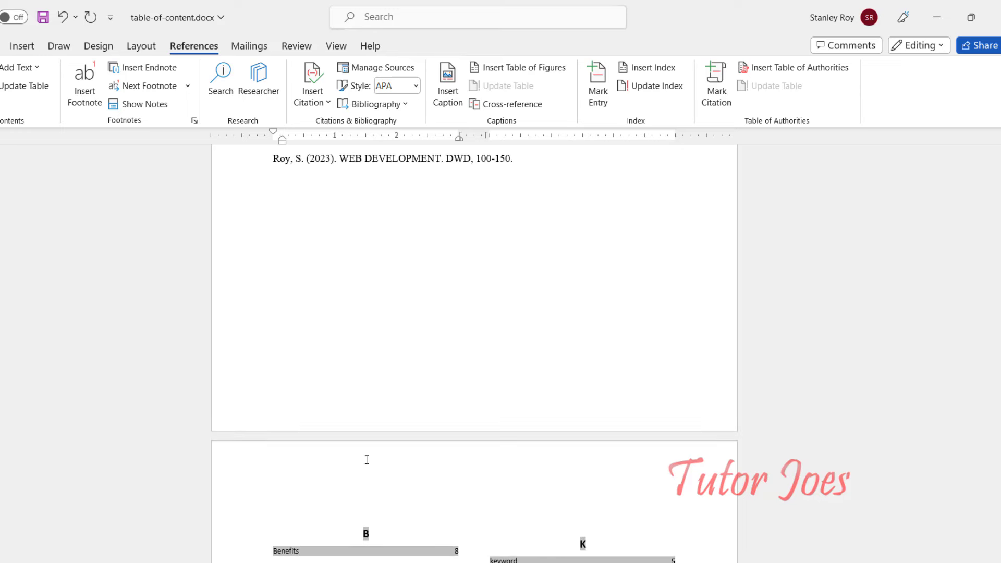
{"action": "scroll", "coordinate": [366, 460], "scroll_direction": "up", "scroll_amount": 3}
{"action": "scroll", "coordinate": [366, 460], "scroll_direction": "up", "scroll_amount": 1}
{"action": "scroll", "coordinate": [367, 459], "scroll_direction": "up", "scroll_amount": 5}
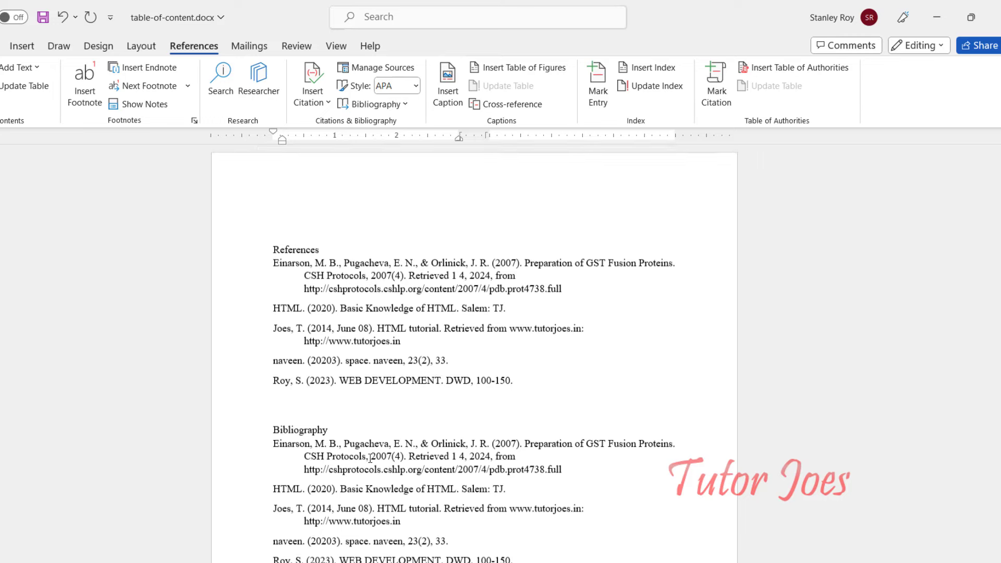
{"action": "scroll", "coordinate": [370, 458], "scroll_direction": "up", "scroll_amount": 1}
{"action": "scroll", "coordinate": [370, 457], "scroll_direction": "up", "scroll_amount": 5}
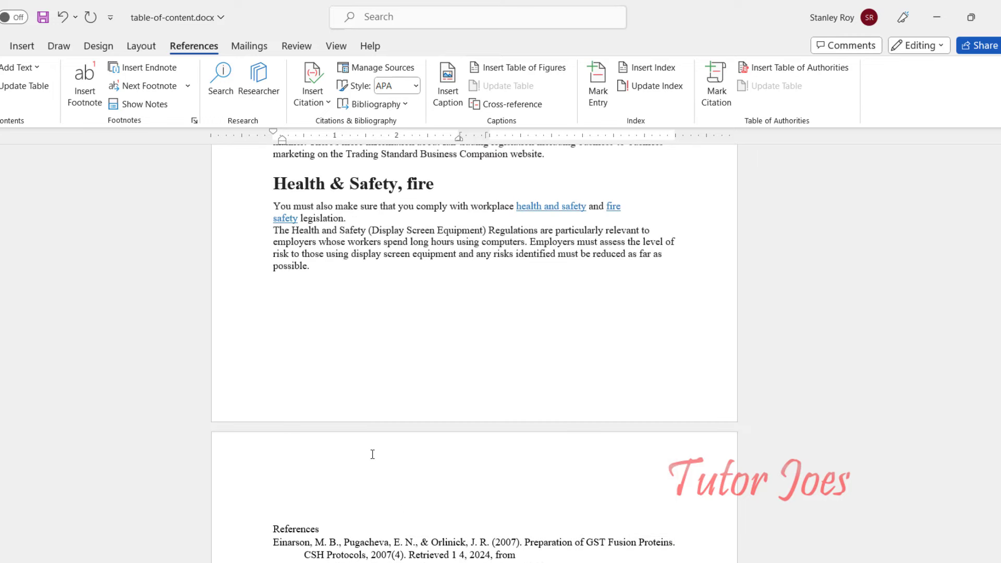
{"action": "scroll", "coordinate": [373, 458], "scroll_direction": "up", "scroll_amount": 5}
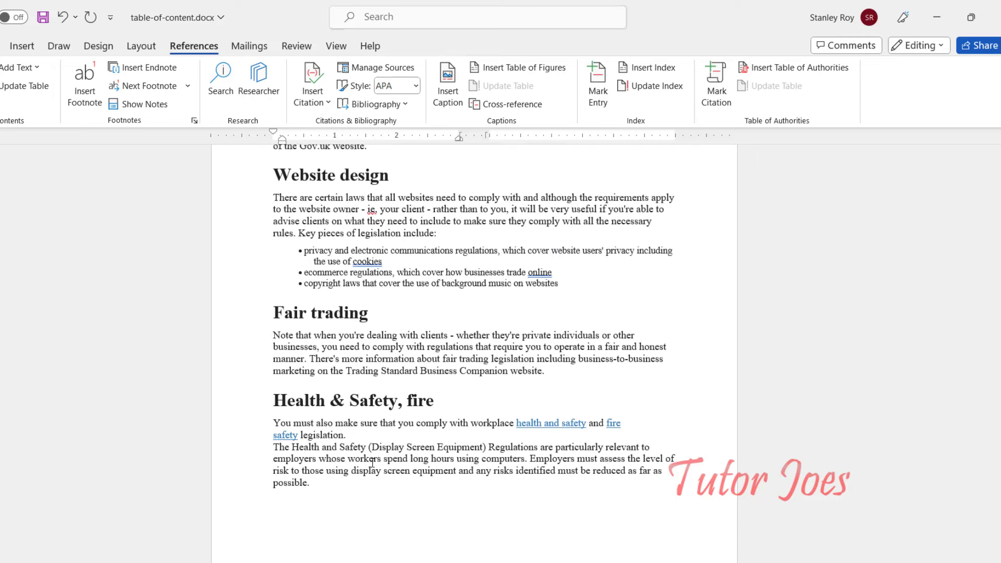
{"action": "scroll", "coordinate": [372, 461], "scroll_direction": "up", "scroll_amount": 2}
{"action": "scroll", "coordinate": [372, 462], "scroll_direction": "up", "scroll_amount": 1}
{"action": "scroll", "coordinate": [374, 463], "scroll_direction": "up", "scroll_amount": 3}
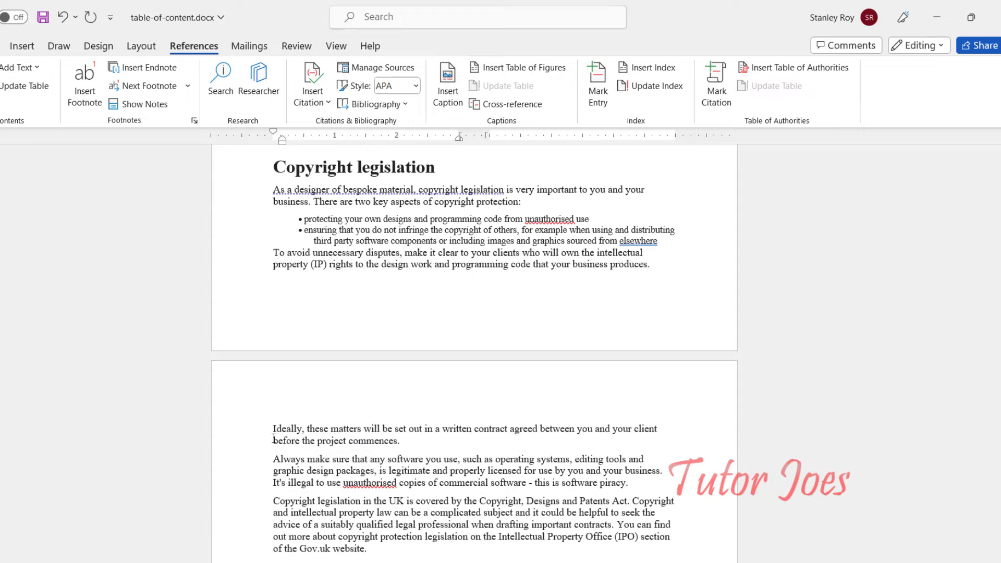
{"action": "double_click", "coordinate": [292, 461]}
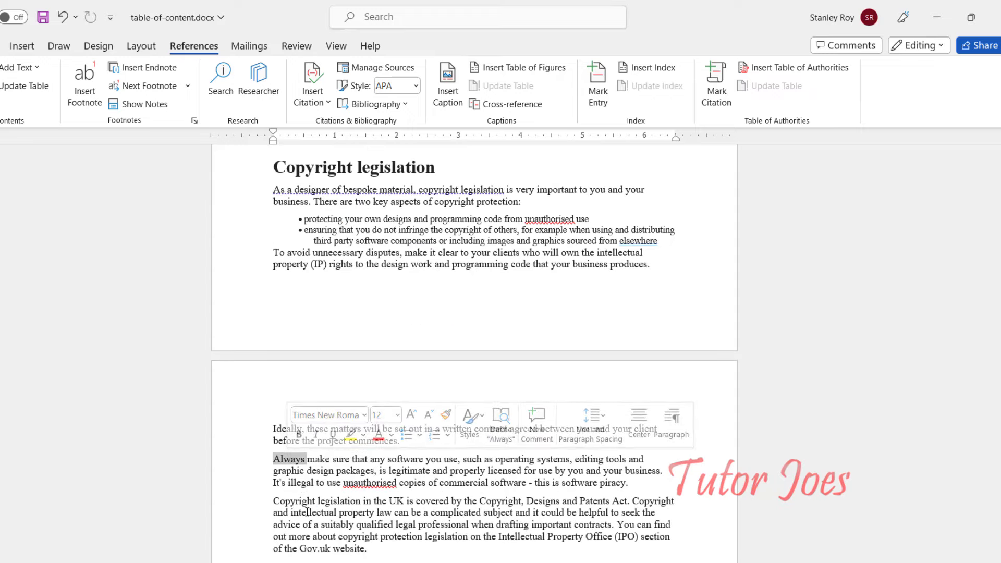
{"action": "left_click", "coordinate": [597, 94]}
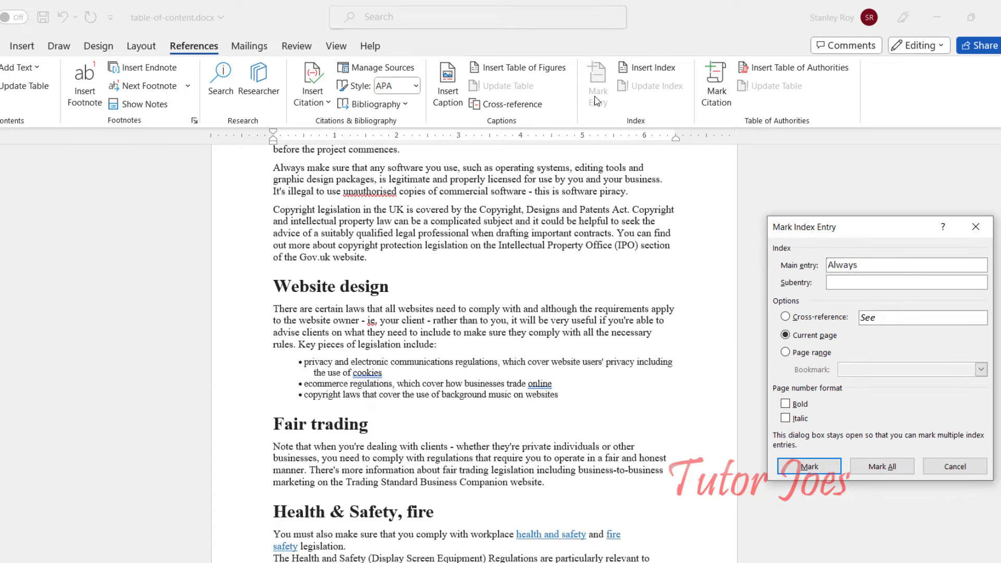
{"action": "left_click", "coordinate": [794, 407]}
{"action": "left_click", "coordinate": [793, 418]}
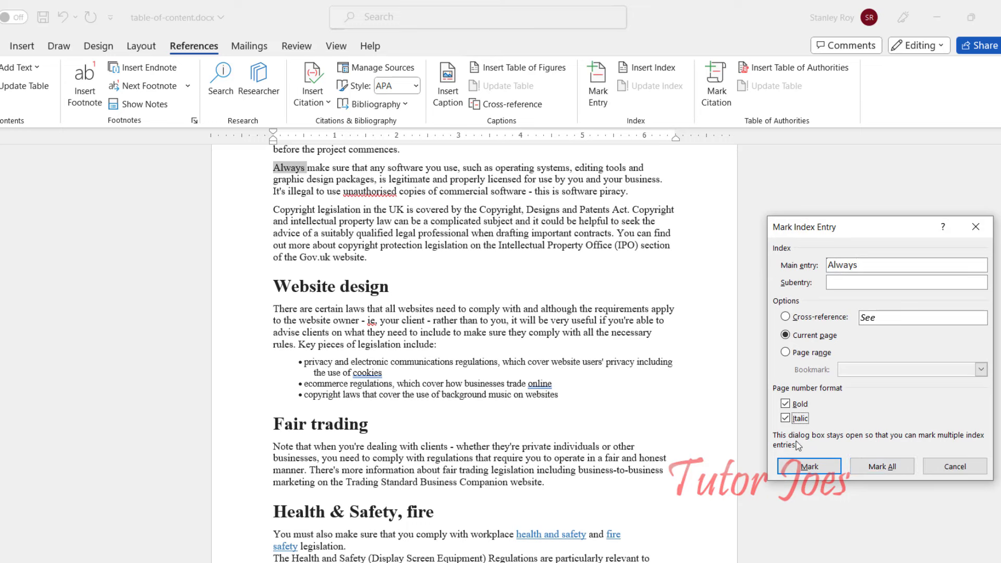
{"action": "left_click", "coordinate": [820, 463]}
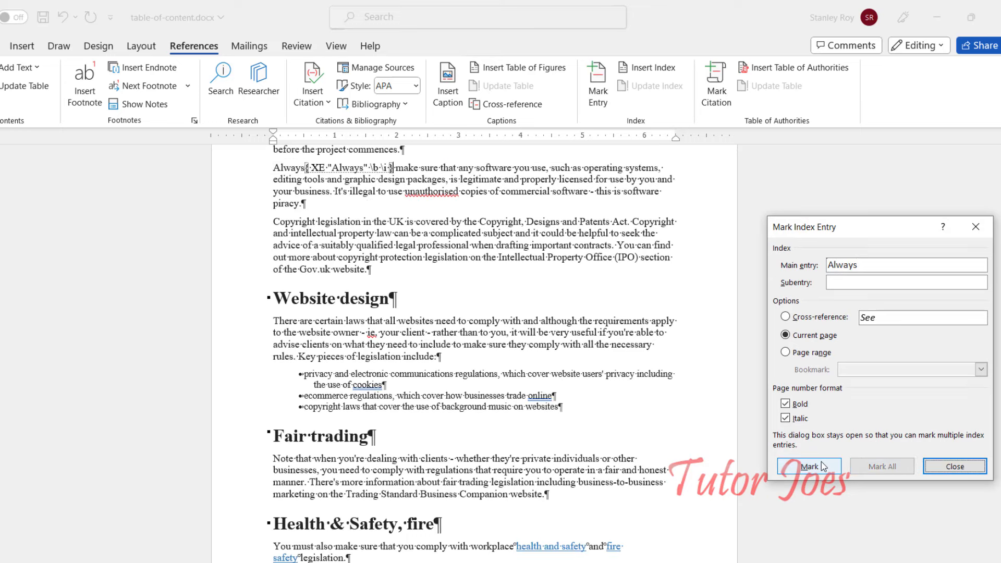
Mark the word 'CTAs' as an index entry
{"action": "left_click", "coordinate": [954, 466]}
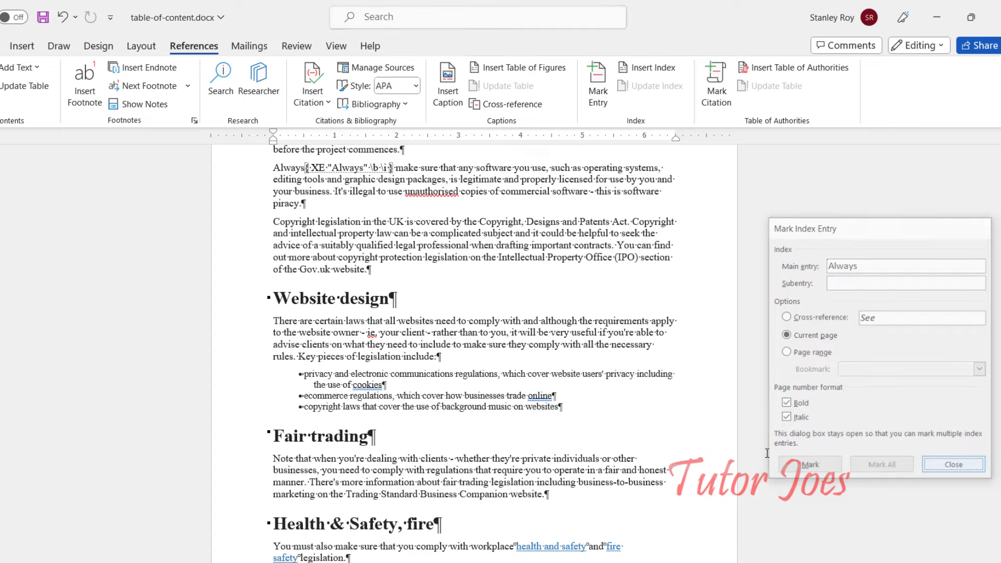
{"action": "scroll", "coordinate": [555, 441], "scroll_direction": "up", "scroll_amount": 5}
{"action": "scroll", "coordinate": [556, 441], "scroll_direction": "up", "scroll_amount": 1}
{"action": "scroll", "coordinate": [550, 444], "scroll_direction": "up", "scroll_amount": 4}
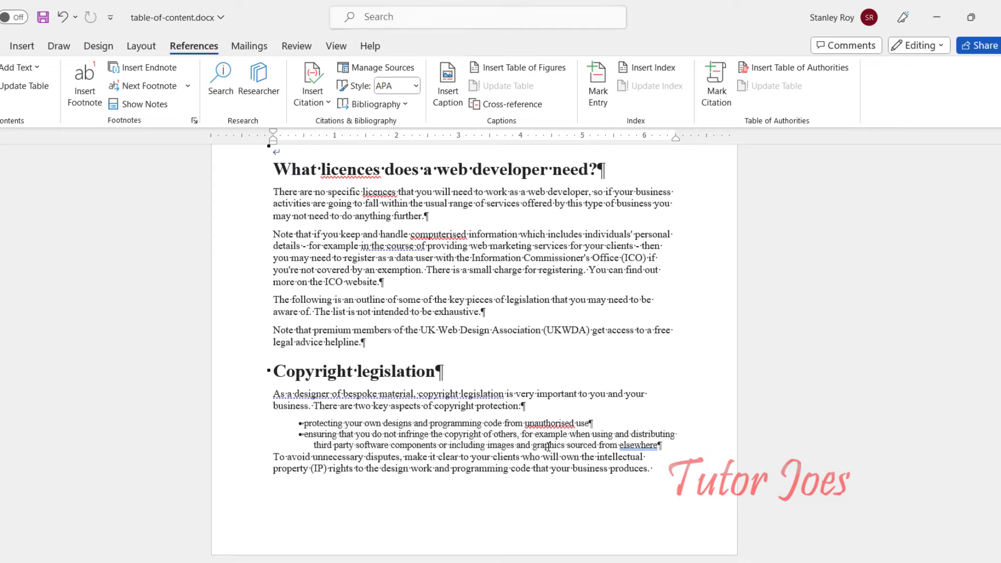
{"action": "scroll", "coordinate": [547, 446], "scroll_direction": "up", "scroll_amount": 3}
{"action": "scroll", "coordinate": [374, 396], "scroll_direction": "up", "scroll_amount": 3}
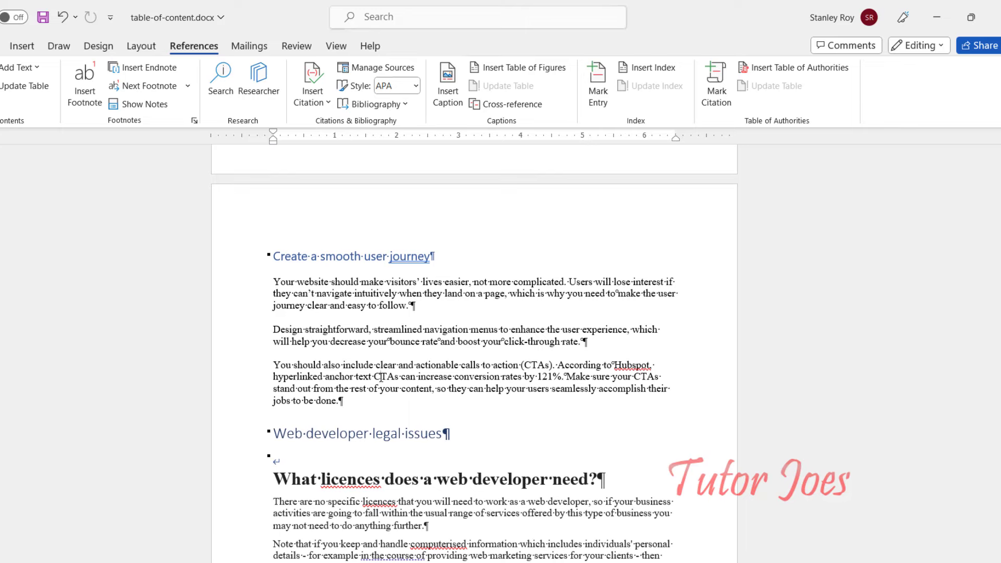
{"action": "double_click", "coordinate": [381, 377]}
{"action": "left_click", "coordinate": [598, 94]}
{"action": "left_click", "coordinate": [809, 466]}
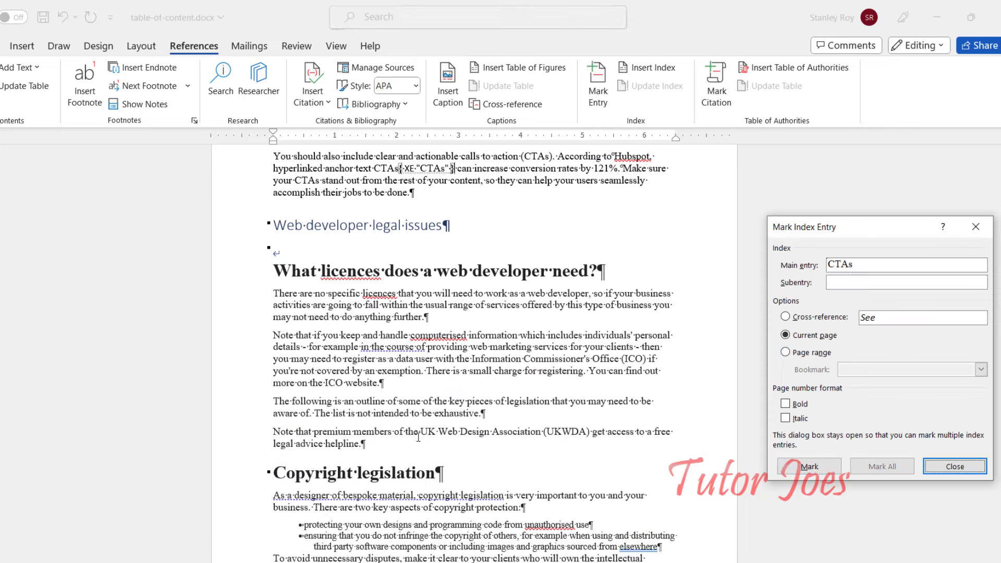
Mark the phrase 'user experience' as an index entry
{"action": "scroll", "coordinate": [417, 438], "scroll_direction": "up", "scroll_amount": 5}
{"action": "scroll", "coordinate": [416, 437], "scroll_direction": "up", "scroll_amount": 5}
{"action": "scroll", "coordinate": [413, 438], "scroll_direction": "up", "scroll_amount": 5}
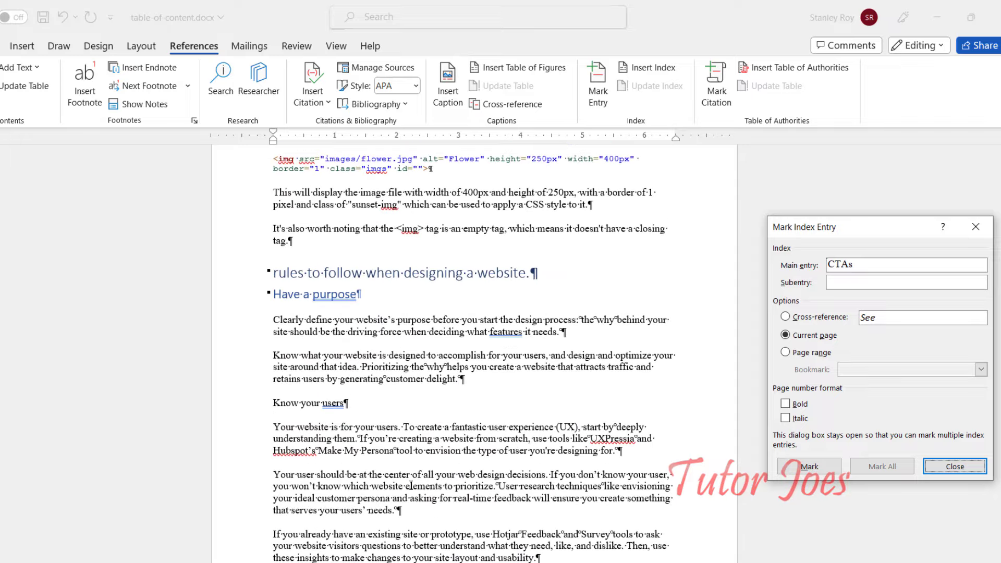
{"action": "left_click", "coordinate": [525, 438]}
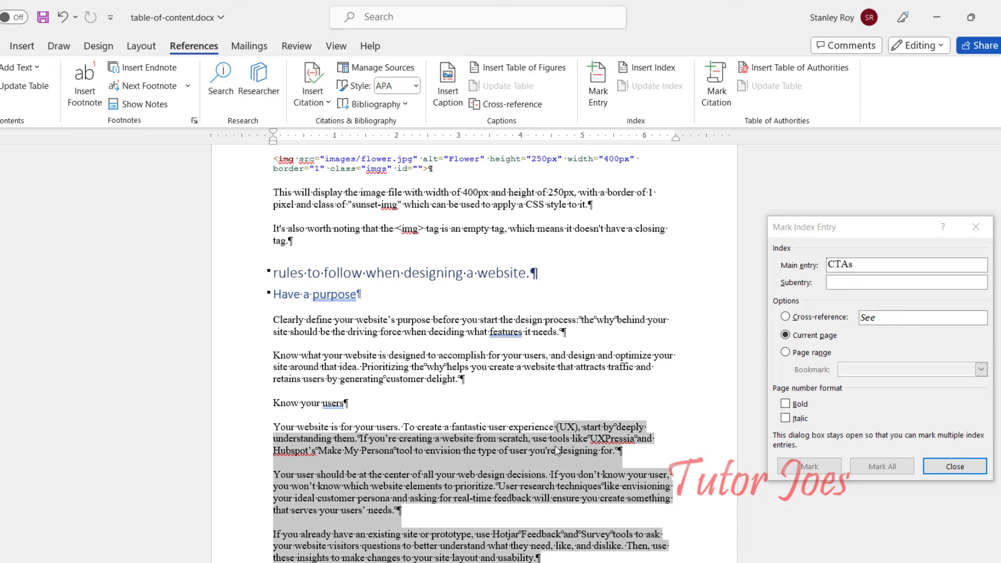
{"action": "left_click", "coordinate": [509, 427]}
{"action": "left_click_drag", "start_coordinate": [489, 428], "coordinate": [555, 427]}
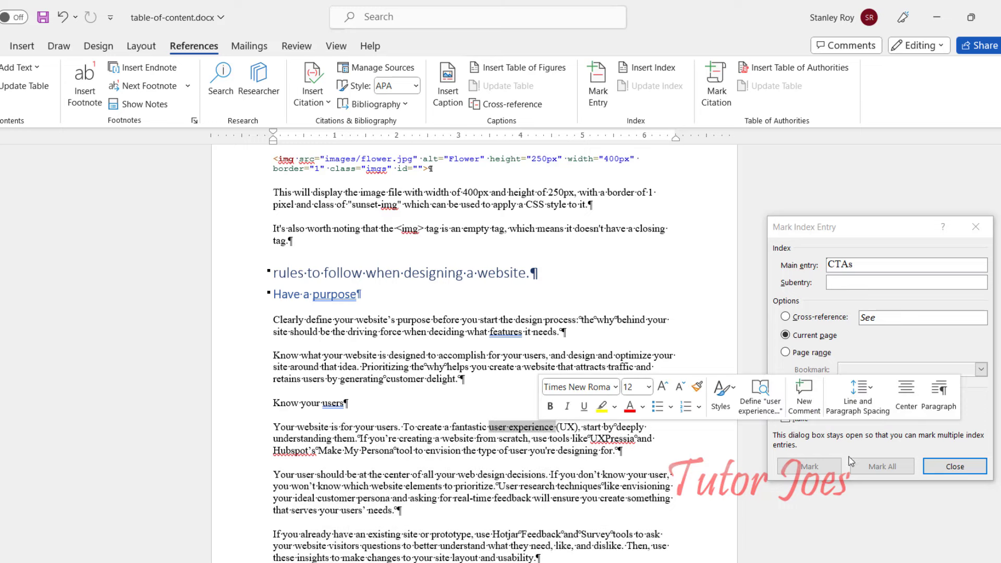
{"action": "left_click", "coordinate": [838, 242]}
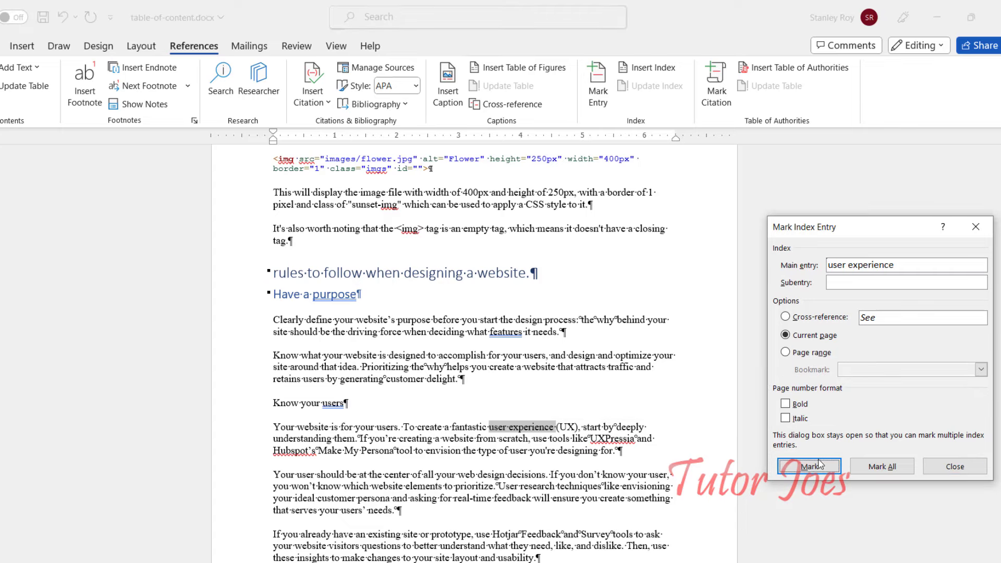
{"action": "left_click", "coordinate": [782, 465]}
Mark 'img' in the HTML Images introduction paragraph as an index entry
{"action": "scroll", "coordinate": [329, 473], "scroll_direction": "down", "scroll_amount": 5}
{"action": "scroll", "coordinate": [339, 474], "scroll_direction": "up", "scroll_amount": 10}
{"action": "scroll", "coordinate": [353, 473], "scroll_direction": "up", "scroll_amount": 10}
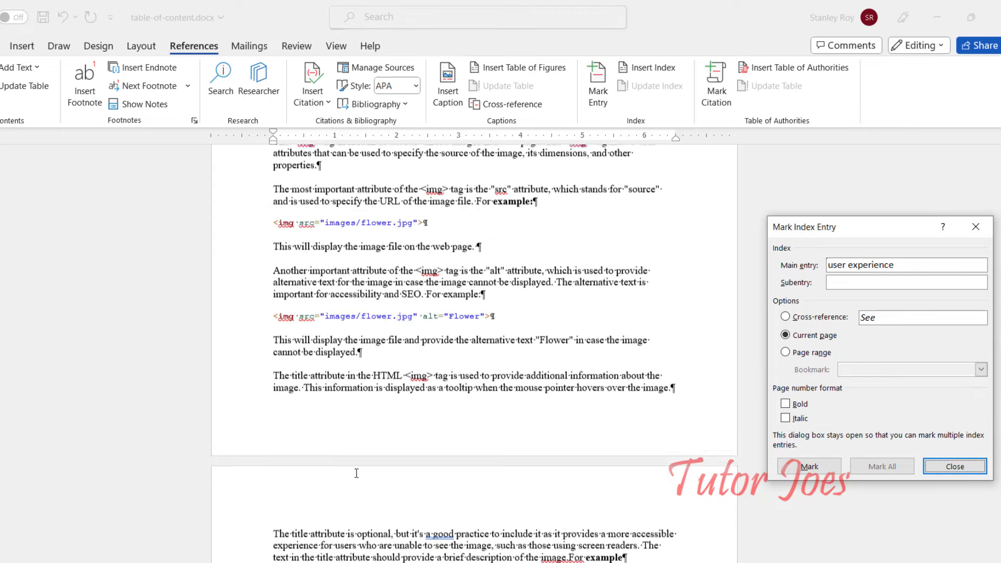
{"action": "scroll", "coordinate": [396, 477], "scroll_direction": "up", "scroll_amount": 10}
{"action": "scroll", "coordinate": [347, 512], "scroll_direction": "down", "scroll_amount": 1}
{"action": "double_click", "coordinate": [305, 454]}
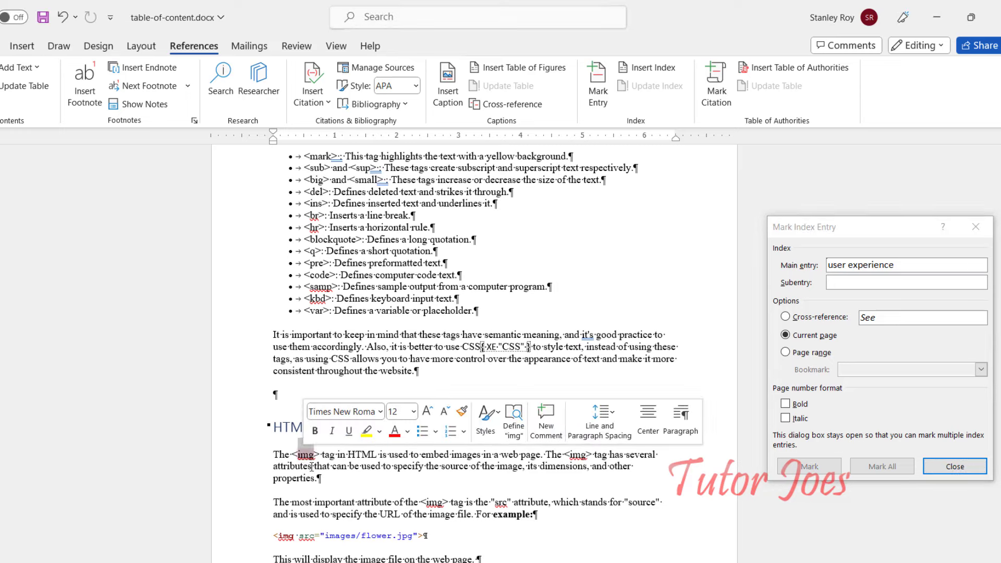
{"action": "left_click", "coordinate": [867, 245]}
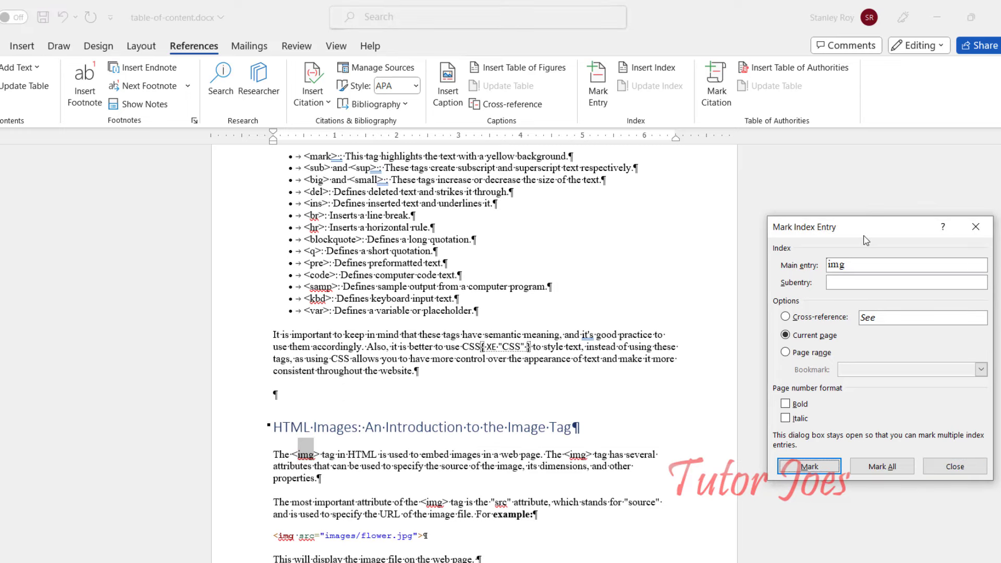
{"action": "left_click", "coordinate": [822, 468]}
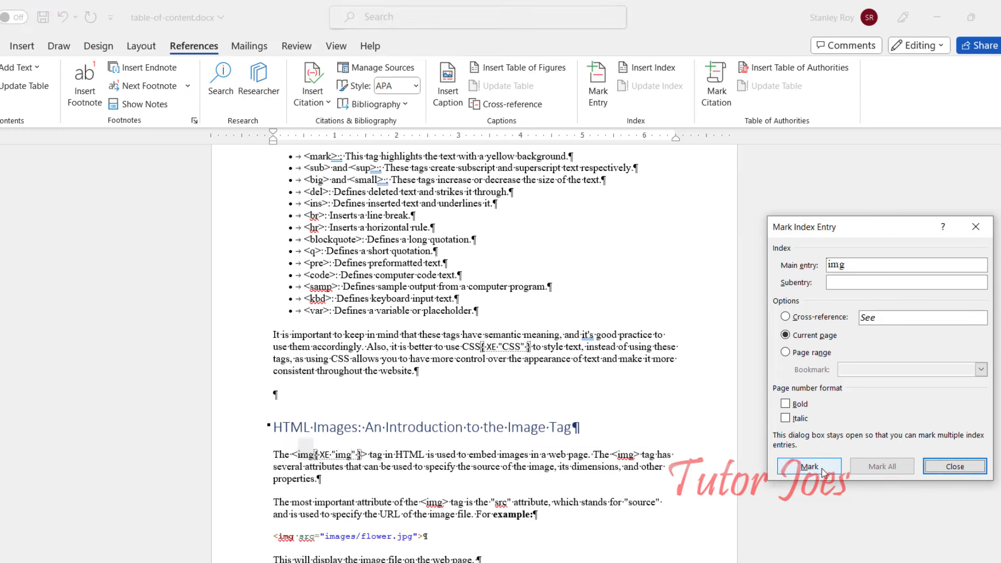
Close the Mark Index Entry window and hide the formatting marks
{"action": "left_click", "coordinate": [950, 468]}
{"action": "scroll", "coordinate": [406, 454], "scroll_direction": "down", "scroll_amount": 2}
{"action": "scroll", "coordinate": [407, 454], "scroll_direction": "down", "scroll_amount": 10}
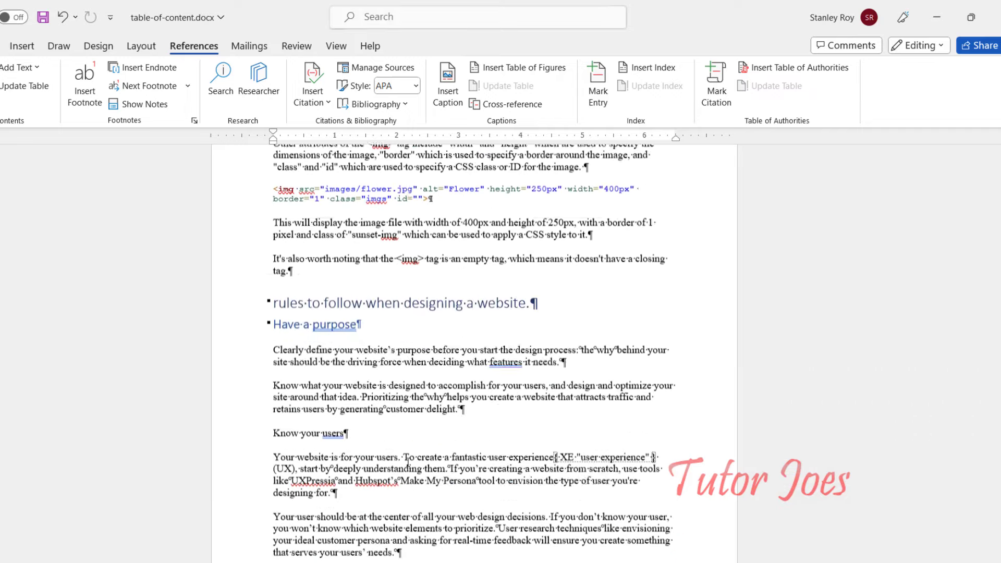
{"action": "scroll", "coordinate": [407, 453], "scroll_direction": "down", "scroll_amount": 10}
{"action": "scroll", "coordinate": [407, 456], "scroll_direction": "down", "scroll_amount": 5}
{"action": "scroll", "coordinate": [406, 459], "scroll_direction": "down", "scroll_amount": 8}
{"action": "scroll", "coordinate": [406, 460], "scroll_direction": "down", "scroll_amount": 15}
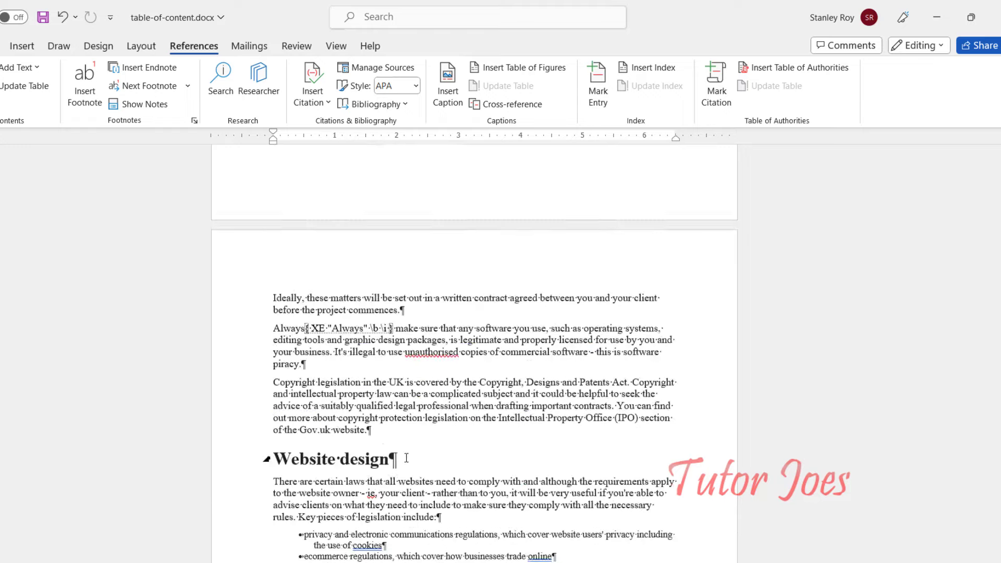
{"action": "scroll", "coordinate": [407, 459], "scroll_direction": "down", "scroll_amount": 4}
{"action": "scroll", "coordinate": [405, 460], "scroll_direction": "down", "scroll_amount": 5}
{"action": "scroll", "coordinate": [405, 460], "scroll_direction": "down", "scroll_amount": 8}
{"action": "scroll", "coordinate": [405, 460], "scroll_direction": "down", "scroll_amount": 8}
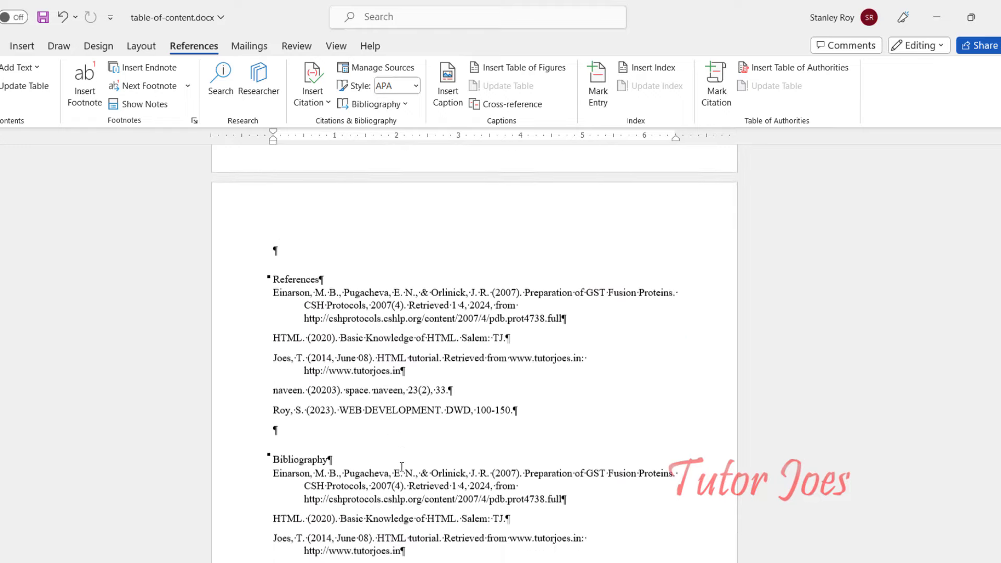
{"action": "scroll", "coordinate": [404, 460], "scroll_direction": "down", "scroll_amount": 6}
{"action": "scroll", "coordinate": [400, 463], "scroll_direction": "down", "scroll_amount": 8}
{"action": "scroll", "coordinate": [400, 462], "scroll_direction": "down", "scroll_amount": 8}
{"action": "scroll", "coordinate": [401, 462], "scroll_direction": "down", "scroll_amount": 1}
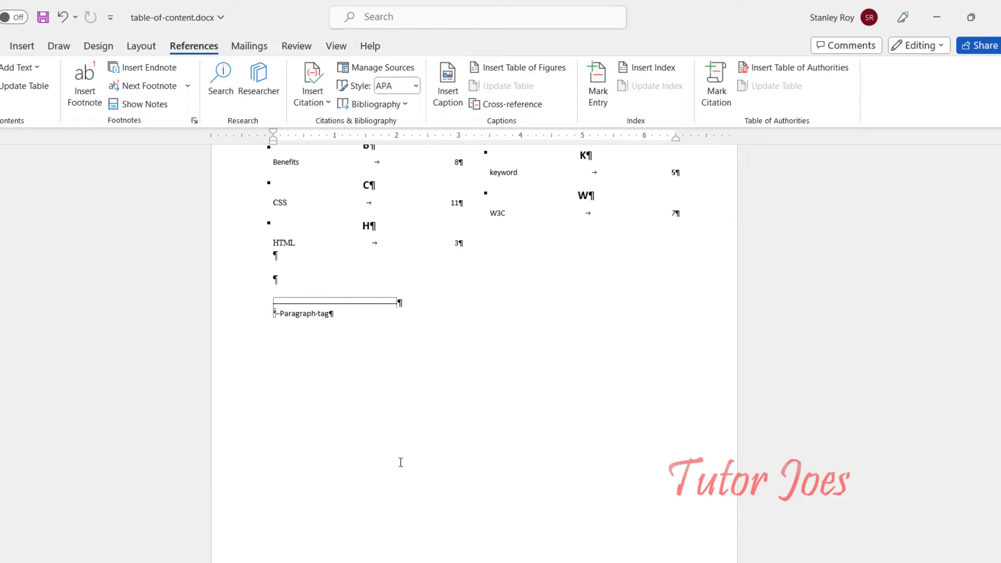
{"action": "scroll", "coordinate": [400, 462], "scroll_direction": "up", "scroll_amount": 3}
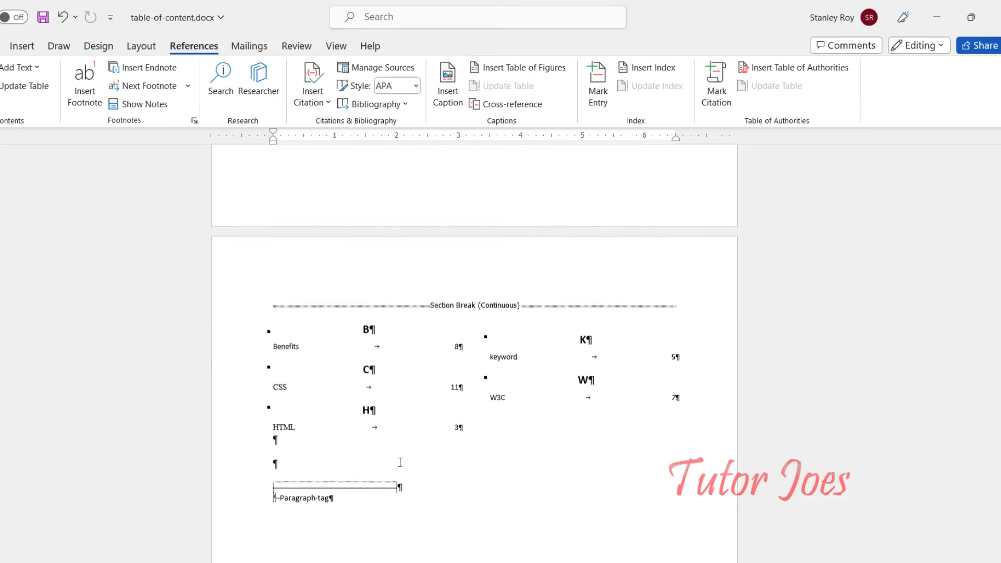
{"action": "left_click", "coordinate": [318, 364]}
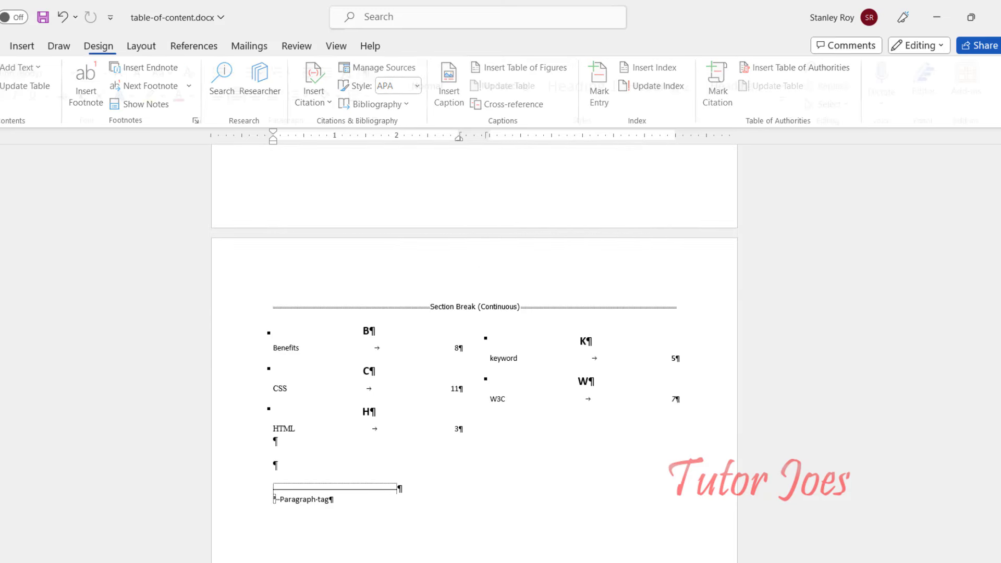
{"action": "left_click", "coordinate": [5, 46]}
{"action": "left_click", "coordinate": [373, 72]}
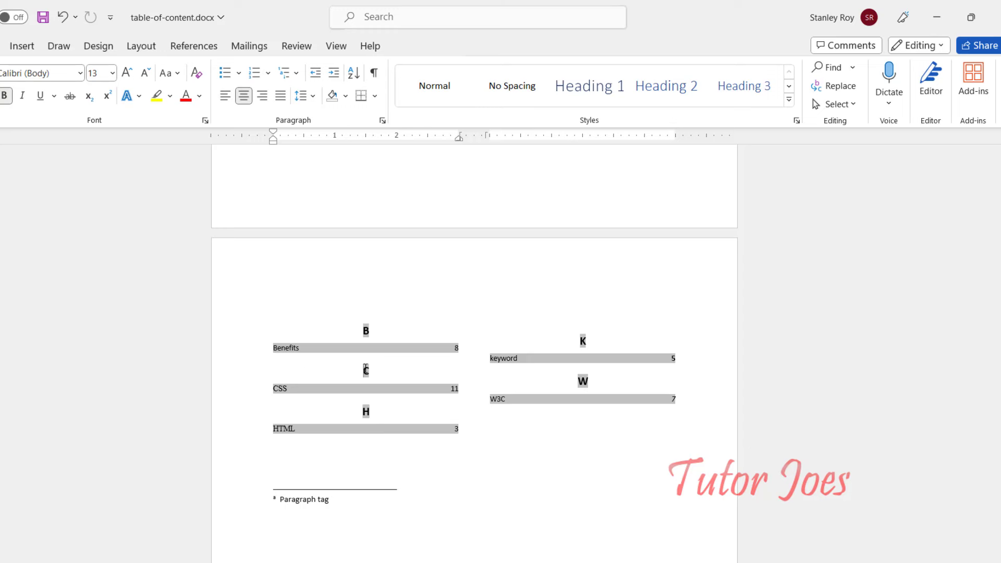
Update the index to add Always 14 in bold italics, CTAs 13, img 11 and user experience 12
{"action": "left_click", "coordinate": [193, 47]}
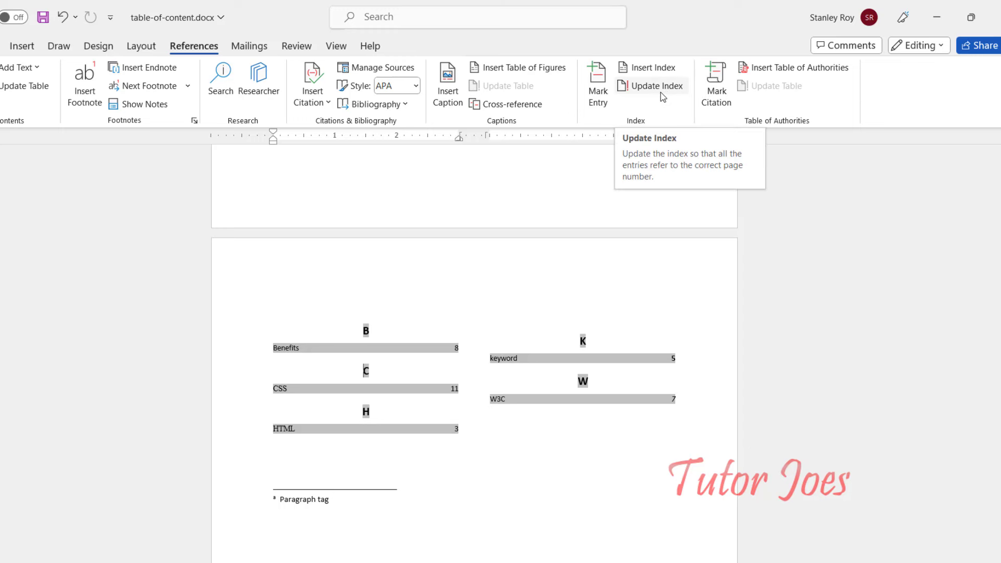
{"action": "left_click", "coordinate": [661, 92]}
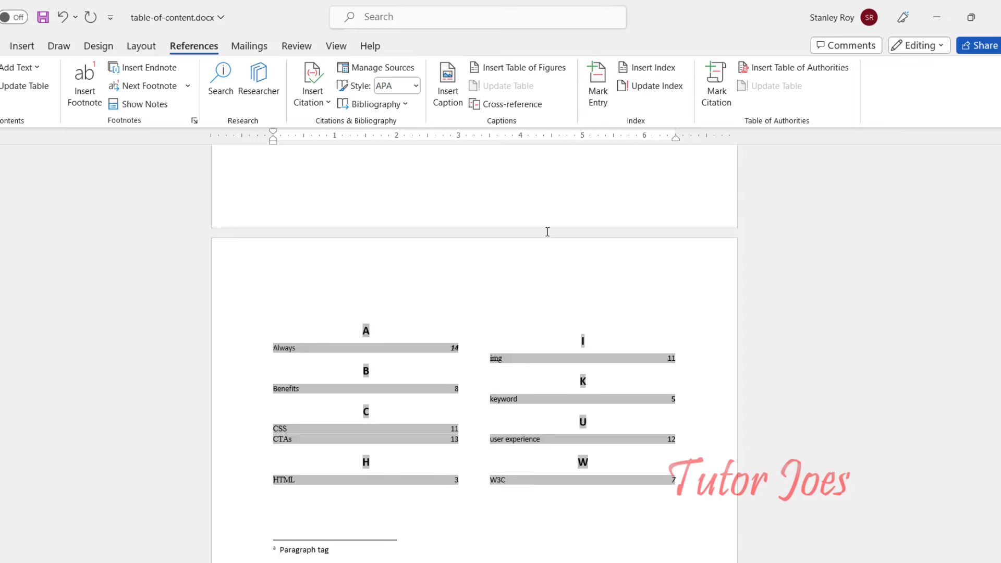
{"action": "left_click", "coordinate": [399, 449]}
Scroll up to the Table of Figures page and place the cursor below the tables list
{"action": "left_click", "coordinate": [368, 462]}
{"action": "scroll", "coordinate": [365, 461], "scroll_direction": "up", "scroll_amount": 1}
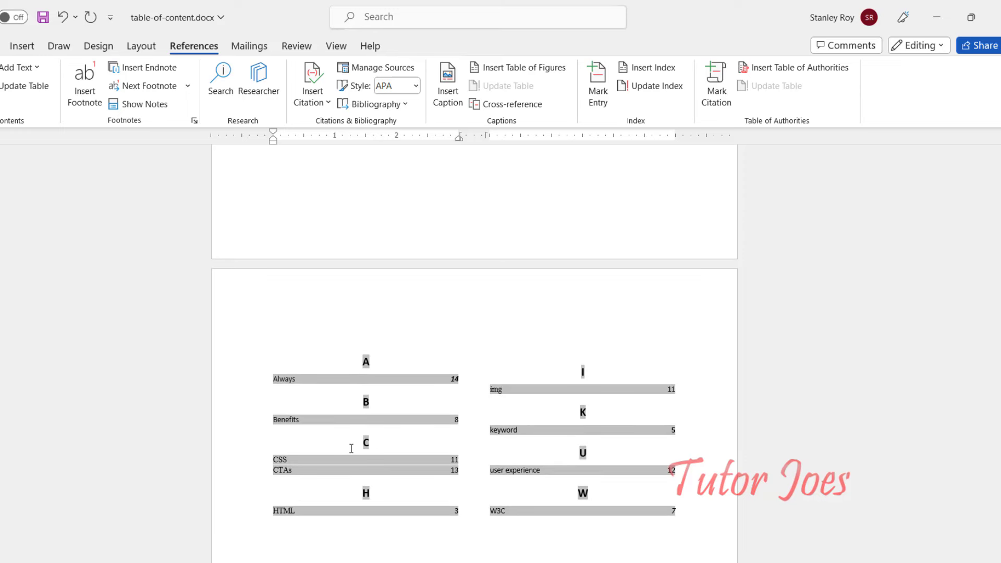
{"action": "scroll", "coordinate": [332, 450], "scroll_direction": "up", "scroll_amount": 5}
{"action": "scroll", "coordinate": [332, 451], "scroll_direction": "up", "scroll_amount": 3}
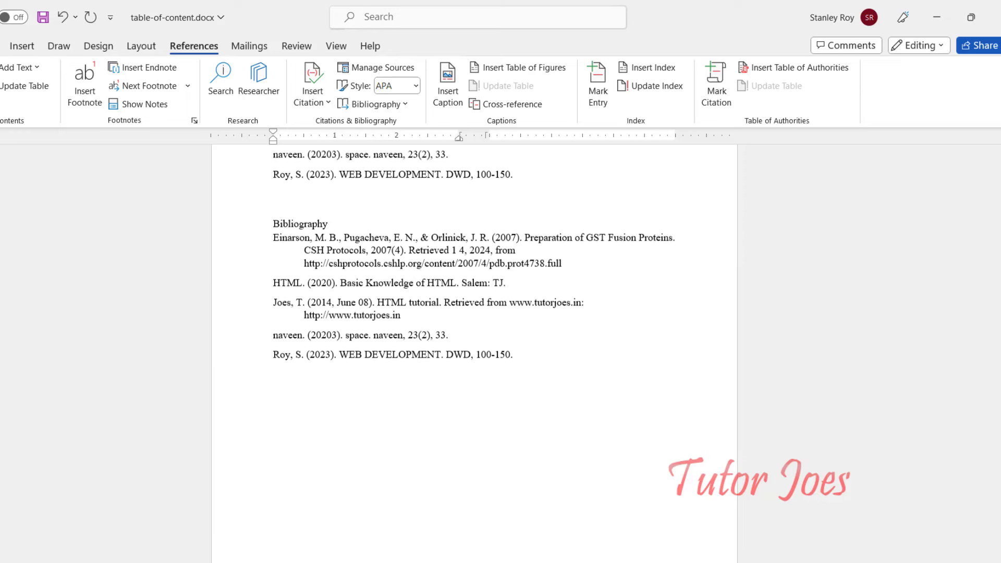
{"action": "scroll", "coordinate": [474, 339], "scroll_direction": "up", "scroll_amount": 15}
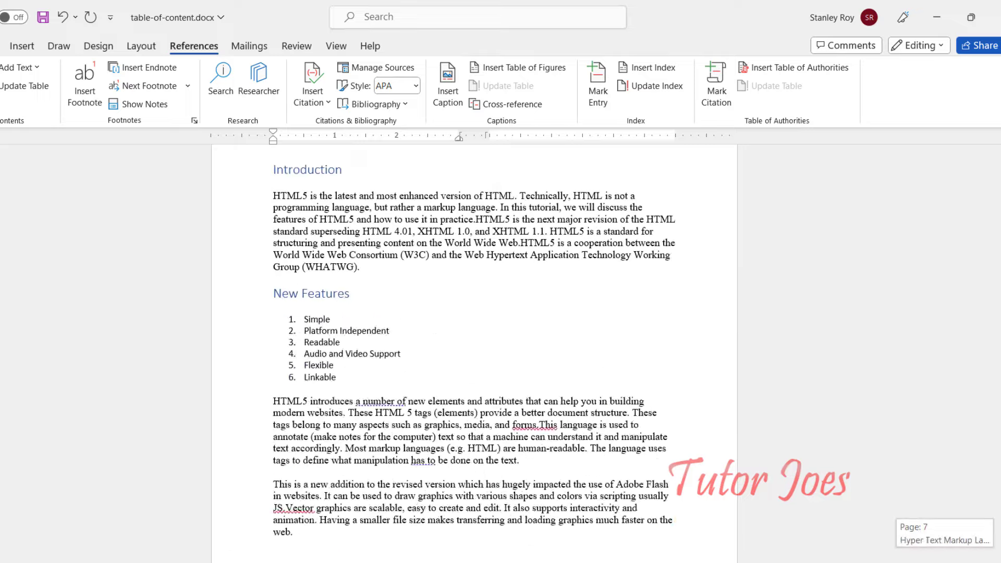
{"action": "scroll", "coordinate": [474, 338], "scroll_direction": "up", "scroll_amount": 10}
{"action": "scroll", "coordinate": [421, 377], "scroll_direction": "down", "scroll_amount": 2}
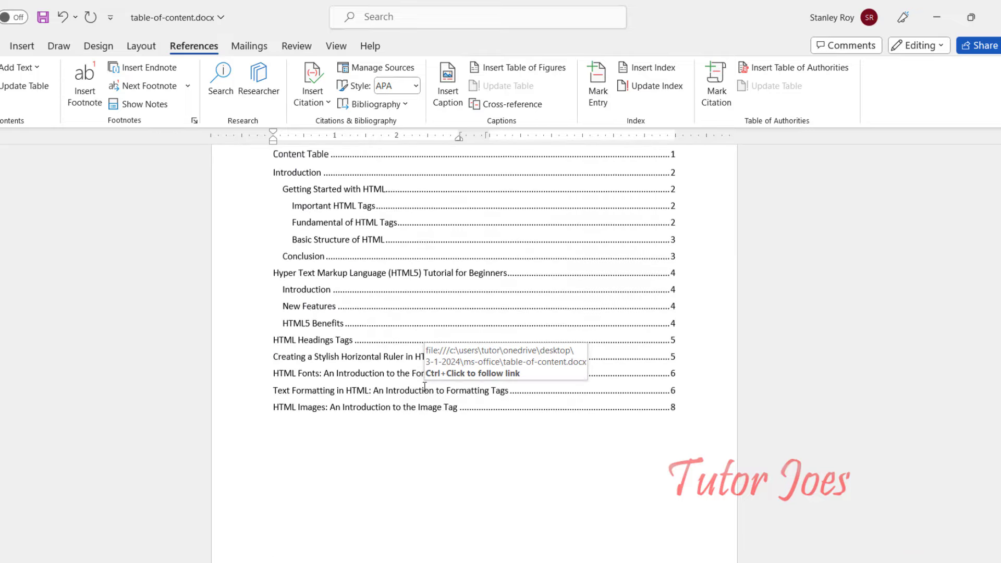
{"action": "scroll", "coordinate": [386, 407], "scroll_direction": "down", "scroll_amount": 1}
{"action": "scroll", "coordinate": [386, 403], "scroll_direction": "down", "scroll_amount": 3}
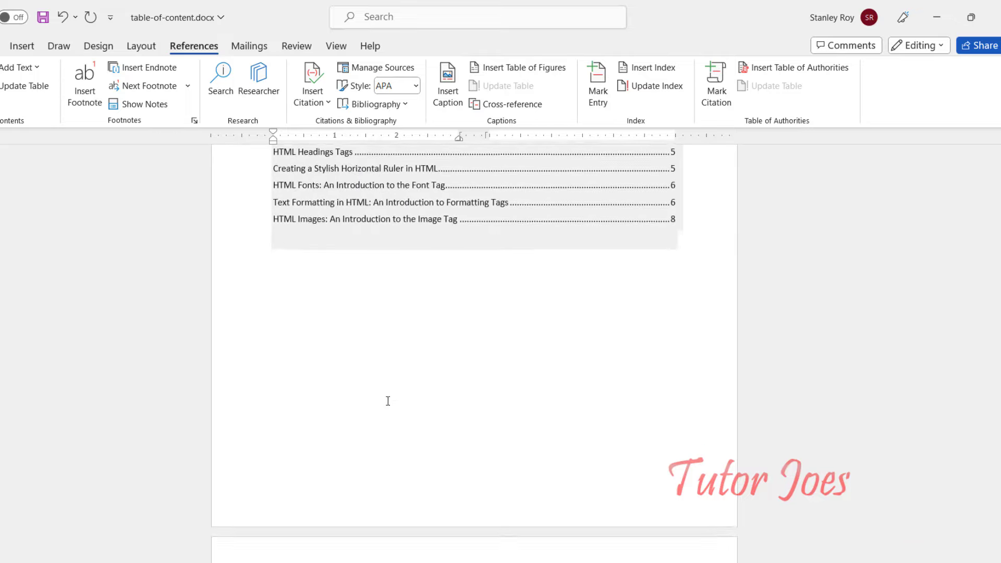
{"action": "scroll", "coordinate": [365, 391], "scroll_direction": "down", "scroll_amount": 5}
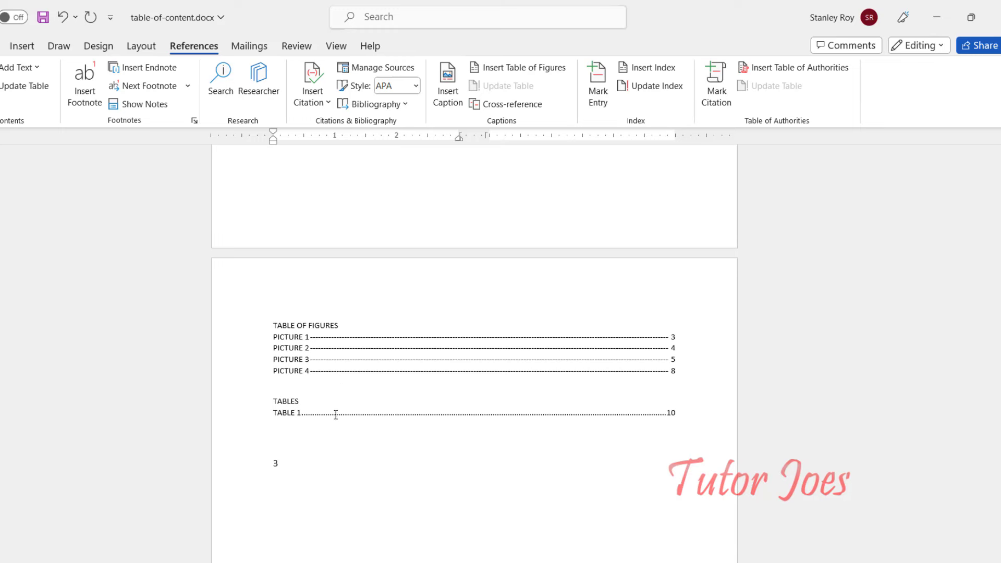
{"action": "left_click", "coordinate": [285, 458]}
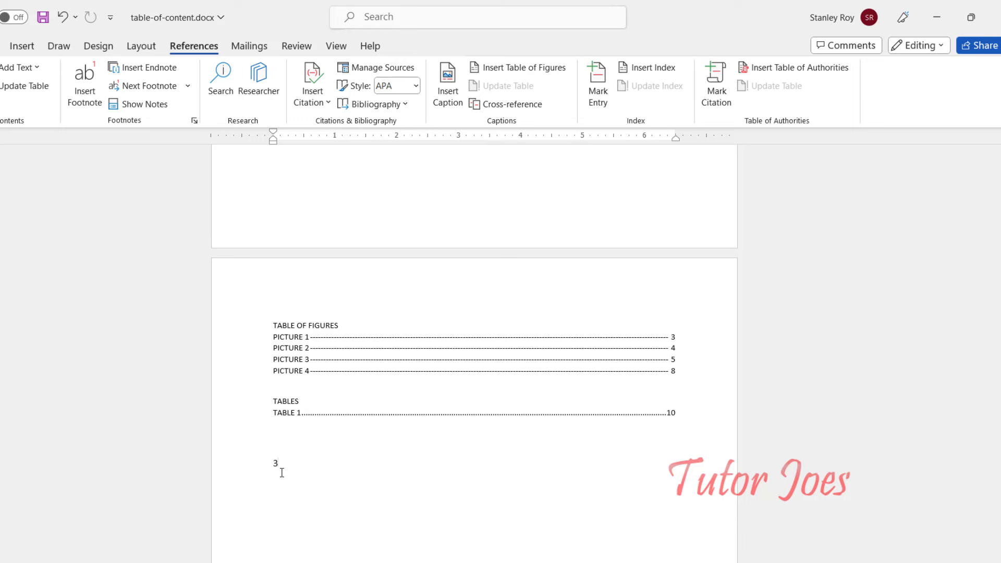
Choose the Fancy format for the index in the Index dialog and confirm
{"action": "left_click", "coordinate": [649, 68]}
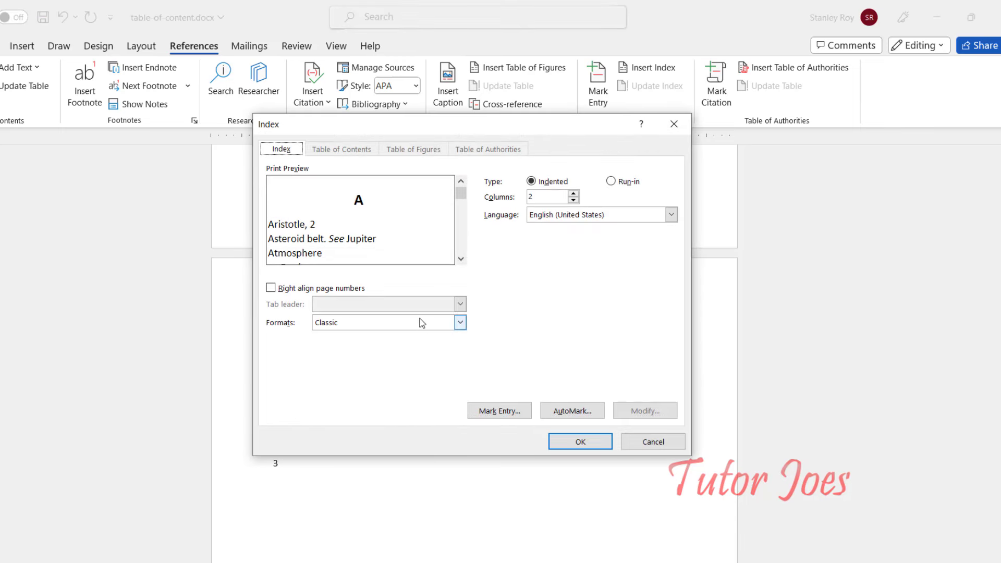
{"action": "left_click", "coordinate": [420, 323]}
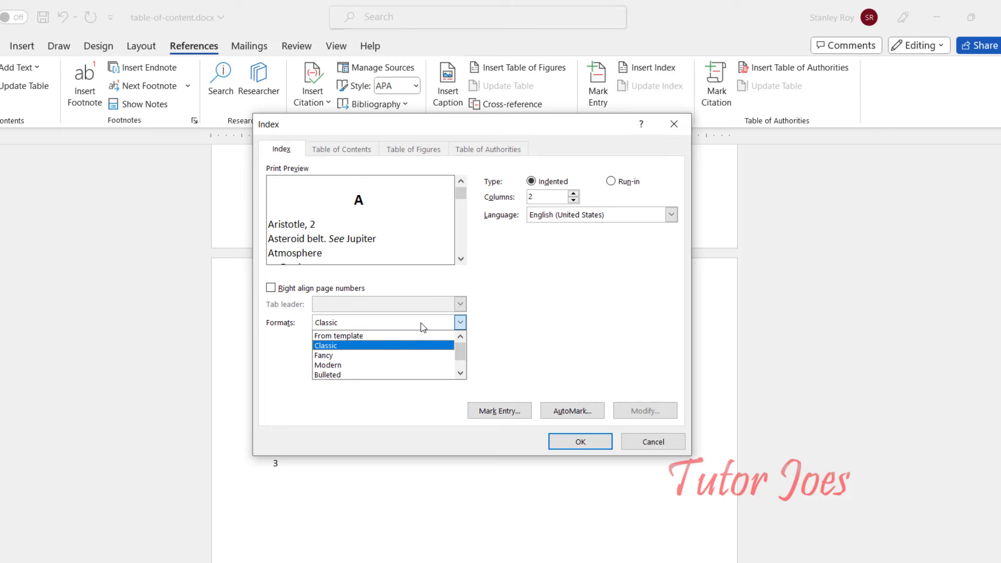
{"action": "left_click", "coordinate": [383, 354]}
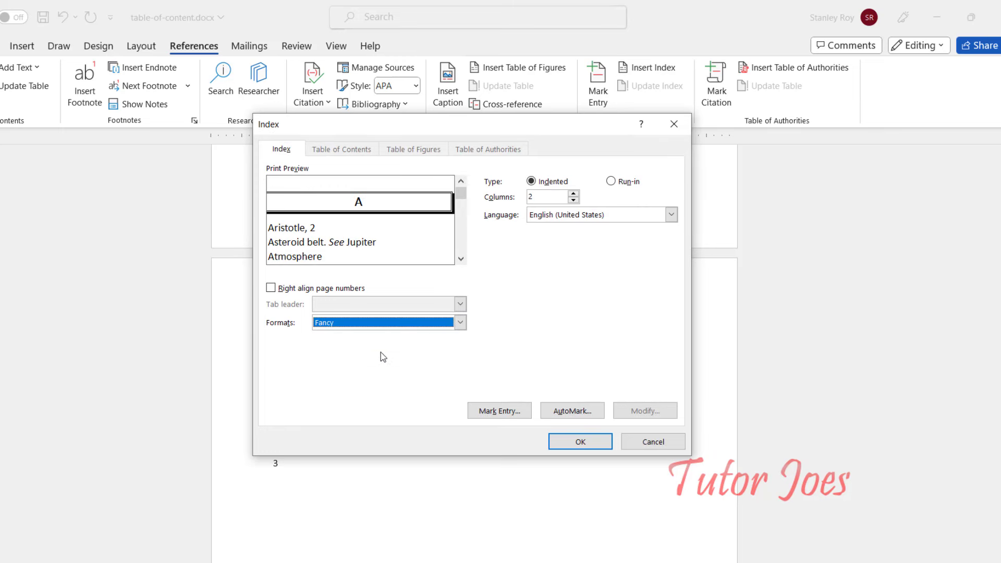
{"action": "left_click", "coordinate": [578, 442]}
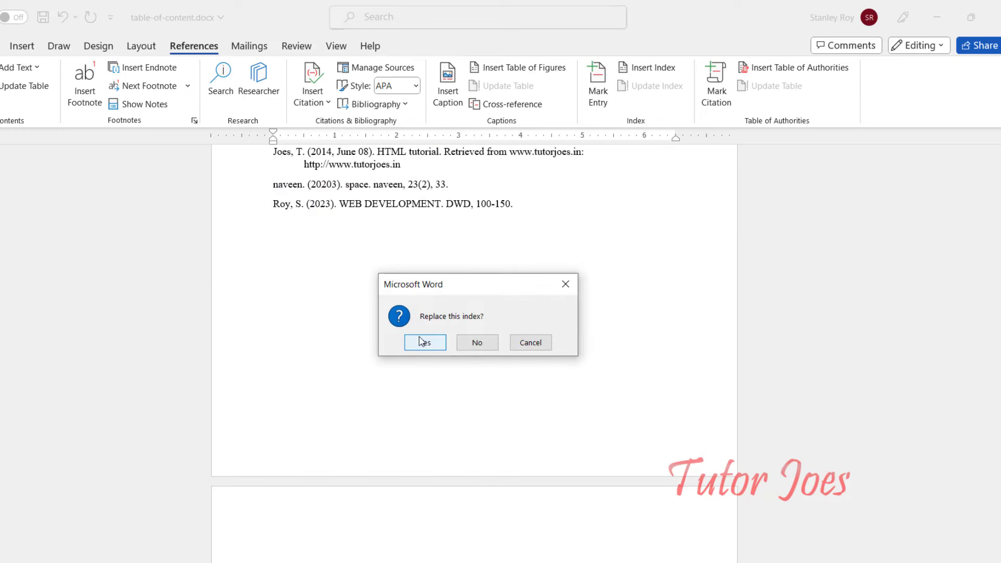
Accept replacing the existing index and scroll to the new Fancy index with boxed letter headings
{"action": "left_click", "coordinate": [422, 345]}
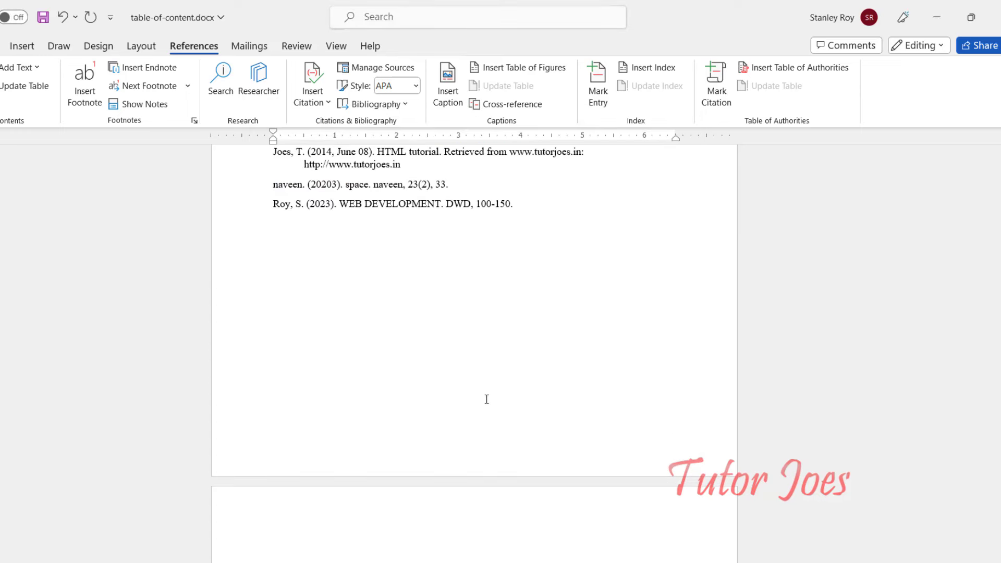
{"action": "scroll", "coordinate": [485, 398], "scroll_direction": "down", "scroll_amount": 4}
{"action": "scroll", "coordinate": [390, 378], "scroll_direction": "down", "scroll_amount": 3}
{"action": "scroll", "coordinate": [388, 377], "scroll_direction": "up", "scroll_amount": 2}
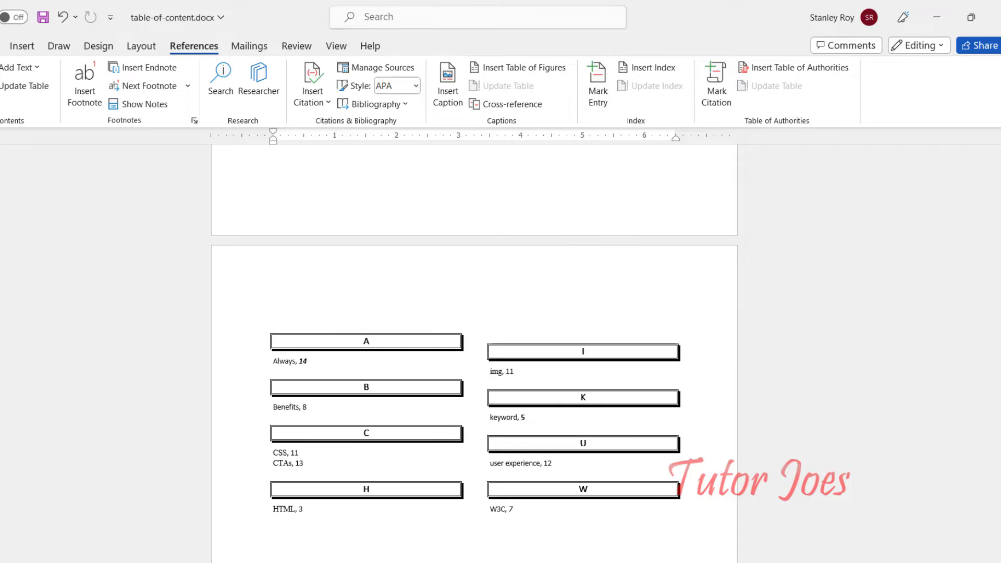
{"action": "scroll", "coordinate": [474, 312], "scroll_direction": "up", "scroll_amount": 20}
{"action": "scroll", "coordinate": [588, 283], "scroll_direction": "up", "scroll_amount": 3}
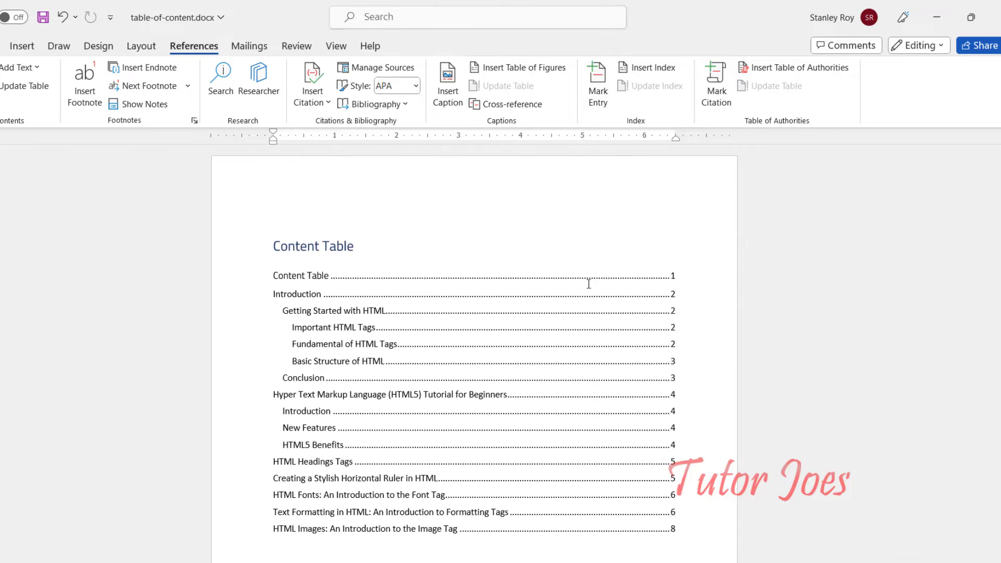
{"action": "scroll", "coordinate": [476, 393], "scroll_direction": "down", "scroll_amount": 3}
{"action": "scroll", "coordinate": [449, 409], "scroll_direction": "down", "scroll_amount": 5}
{"action": "scroll", "coordinate": [448, 414], "scroll_direction": "down", "scroll_amount": 5}
{"action": "scroll", "coordinate": [447, 415], "scroll_direction": "down", "scroll_amount": 2}
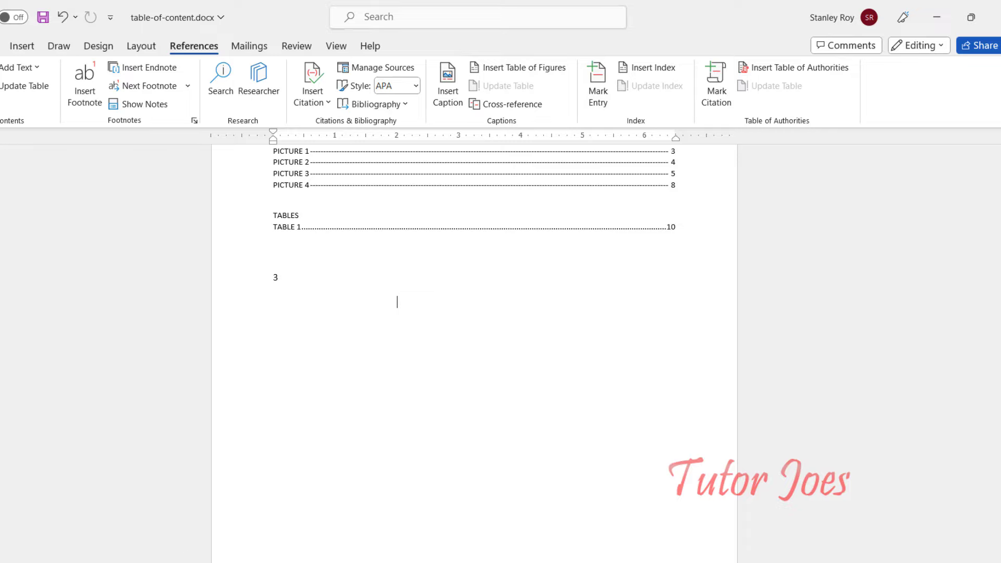
{"action": "left_click_drag", "start_coordinate": [997, 156], "coordinate": [996, 194]}
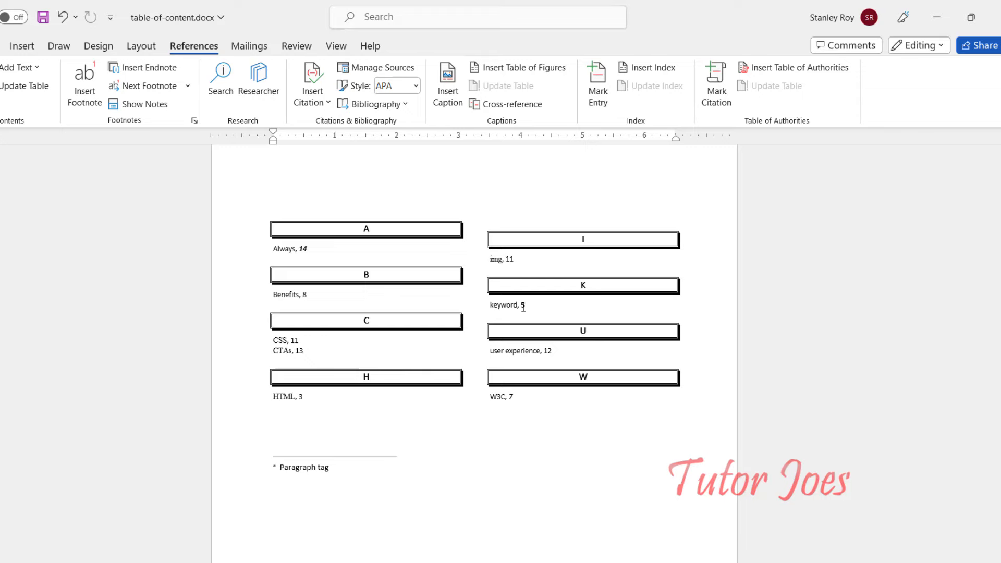
Undo twice to revert the Fancy index to plain bold letter headings A through W
{"action": "key", "text": "ctrl+z"}
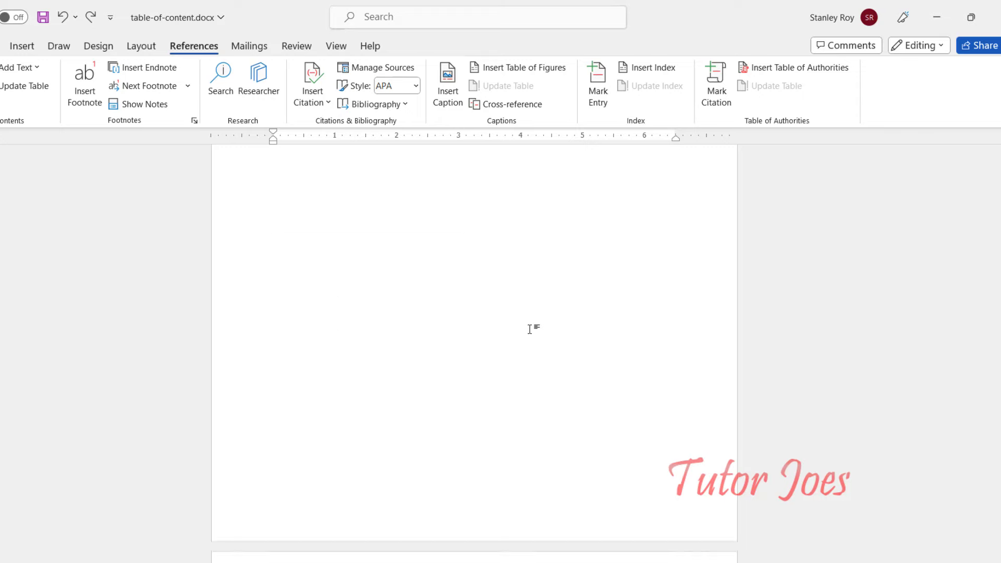
{"action": "scroll", "coordinate": [530, 331], "scroll_direction": "down", "scroll_amount": 1}
{"action": "left_click_drag", "start_coordinate": [996, 219], "coordinate": [995, 552]}
{"action": "scroll", "coordinate": [598, 398], "scroll_direction": "up", "scroll_amount": 5}
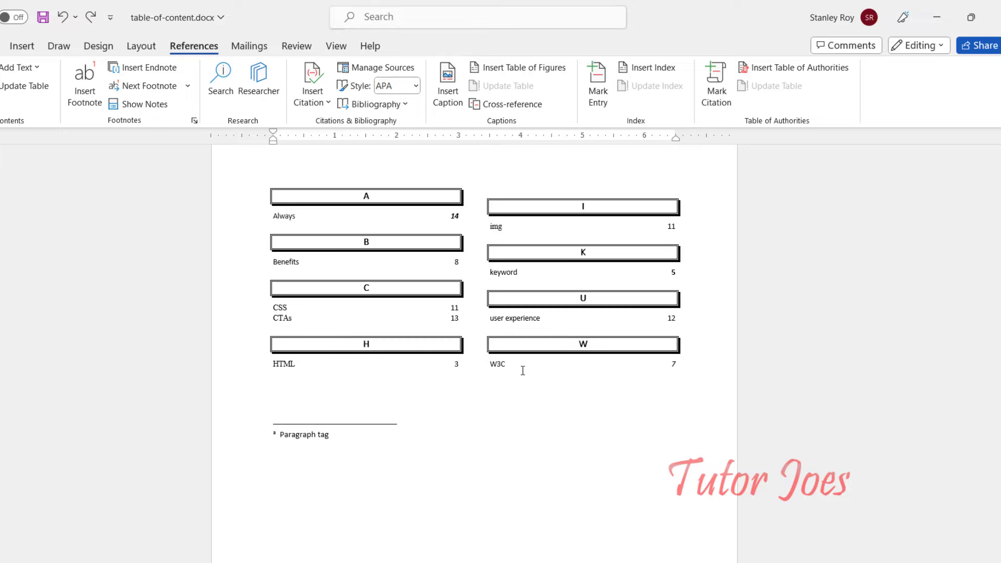
{"action": "key", "text": "ctrl+z"}
{"action": "scroll", "coordinate": [519, 377], "scroll_direction": "down", "scroll_amount": 1}
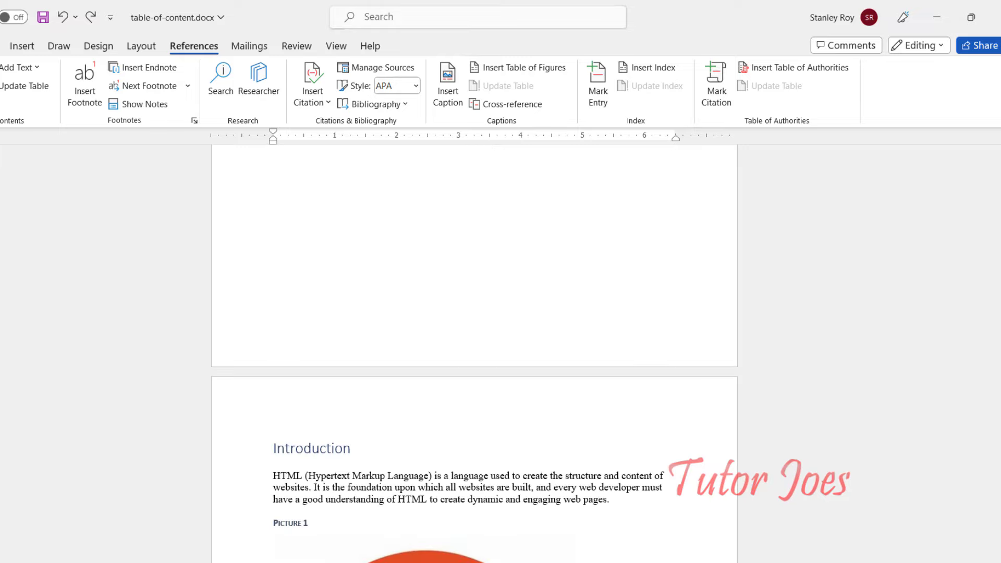
{"action": "left_click_drag", "start_coordinate": [996, 193], "coordinate": [995, 209]}
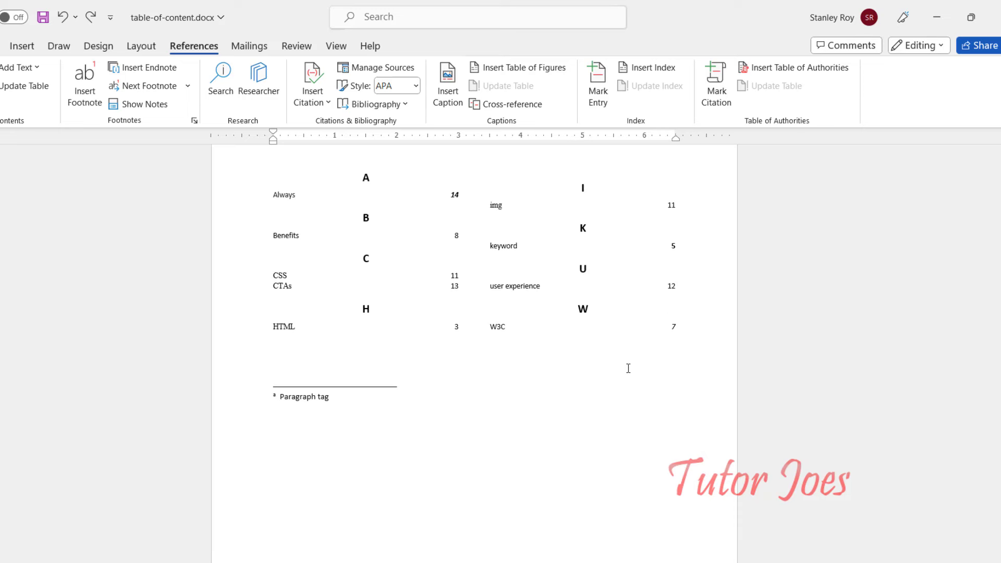
{"action": "scroll", "coordinate": [610, 260], "scroll_direction": "up", "scroll_amount": 1}
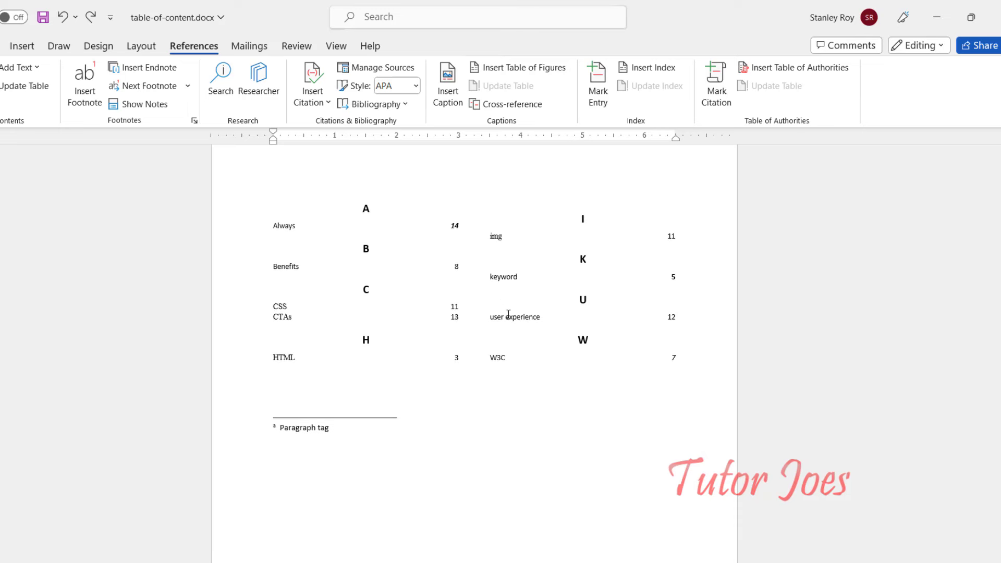
{"action": "left_click", "coordinate": [556, 269]}
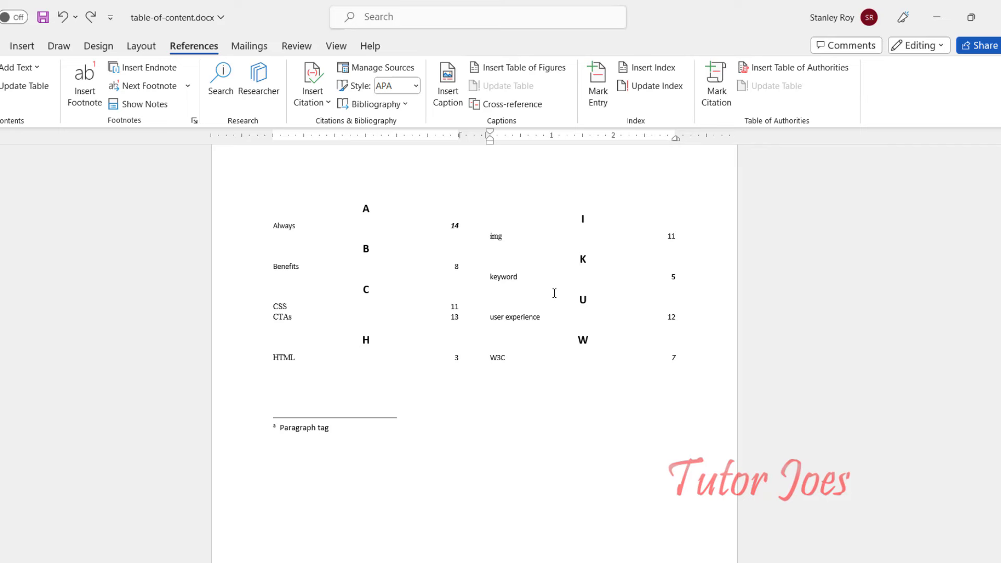
Scroll up to the table of contents listing Content Table through HTML Images on page 8
{"action": "scroll", "coordinate": [544, 287], "scroll_direction": "up", "scroll_amount": 3}
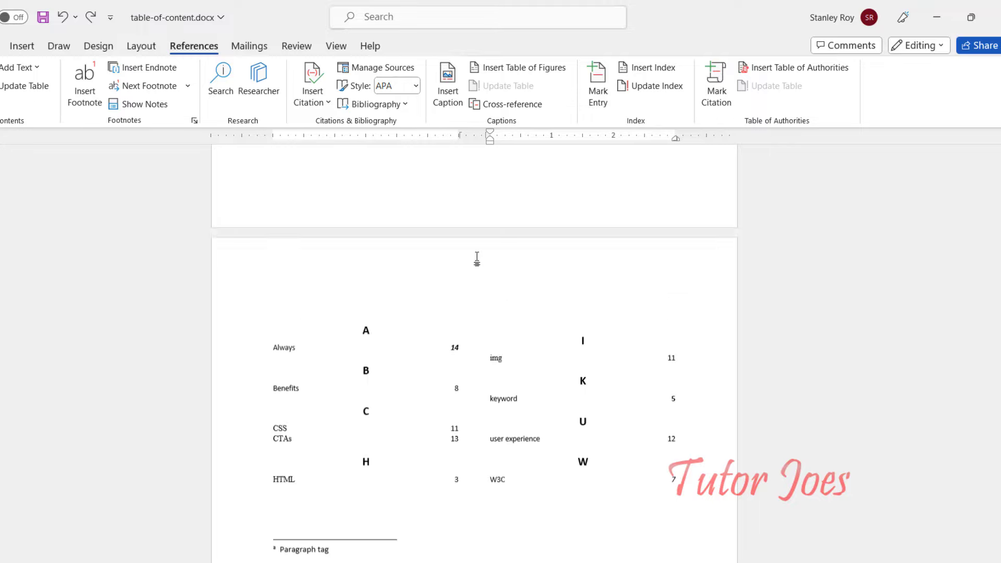
{"action": "scroll", "coordinate": [476, 259], "scroll_direction": "up", "scroll_amount": 10}
{"action": "scroll", "coordinate": [475, 259], "scroll_direction": "up", "scroll_amount": 5}
{"action": "scroll", "coordinate": [469, 266], "scroll_direction": "up", "scroll_amount": 10}
{"action": "scroll", "coordinate": [462, 270], "scroll_direction": "up", "scroll_amount": 8}
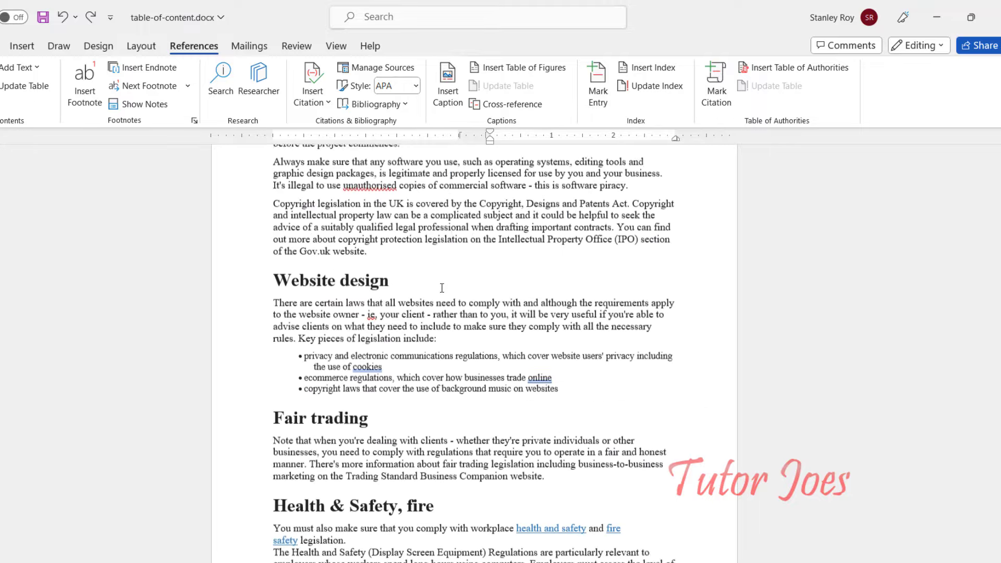
{"action": "scroll", "coordinate": [462, 282], "scroll_direction": "up", "scroll_amount": 8}
{"action": "scroll", "coordinate": [462, 292], "scroll_direction": "up", "scroll_amount": 8}
{"action": "scroll", "coordinate": [461, 311], "scroll_direction": "up", "scroll_amount": 8}
{"action": "scroll", "coordinate": [462, 311], "scroll_direction": "up", "scroll_amount": 8}
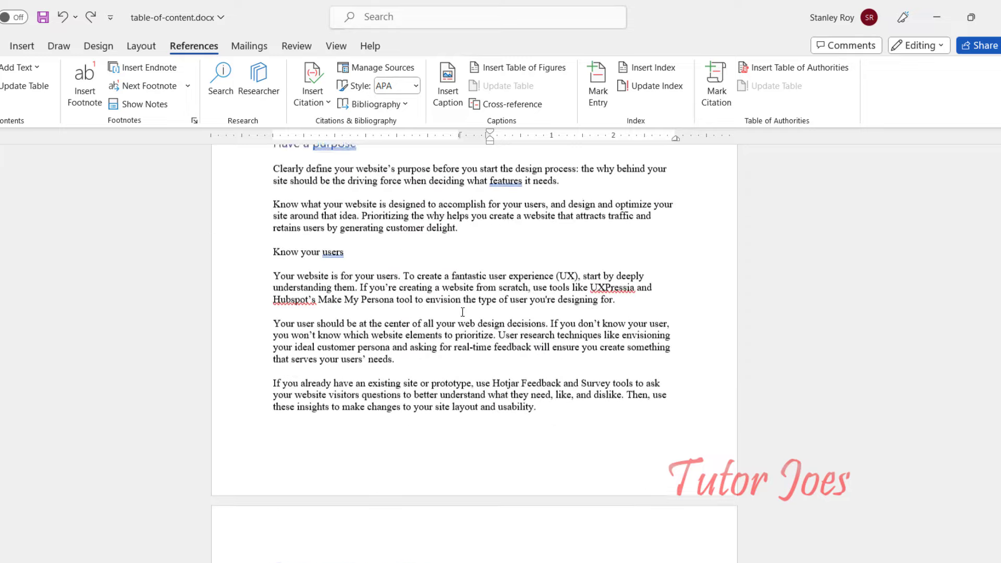
{"action": "scroll", "coordinate": [461, 311], "scroll_direction": "up", "scroll_amount": 8}
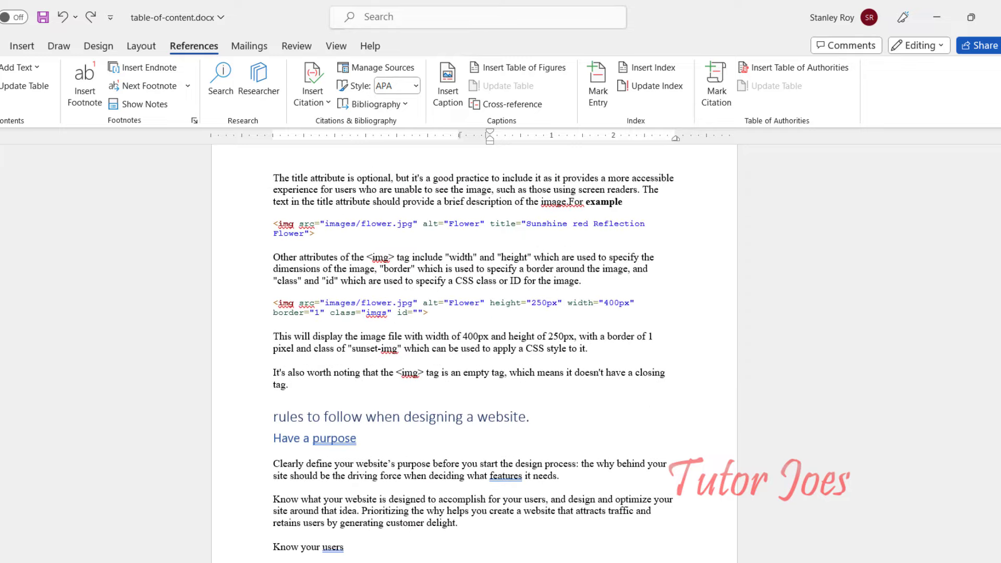
{"action": "scroll", "coordinate": [454, 411], "scroll_direction": "up", "scroll_amount": 10}
{"action": "scroll", "coordinate": [455, 412], "scroll_direction": "up", "scroll_amount": 10}
{"action": "scroll", "coordinate": [455, 412], "scroll_direction": "up", "scroll_amount": 5}
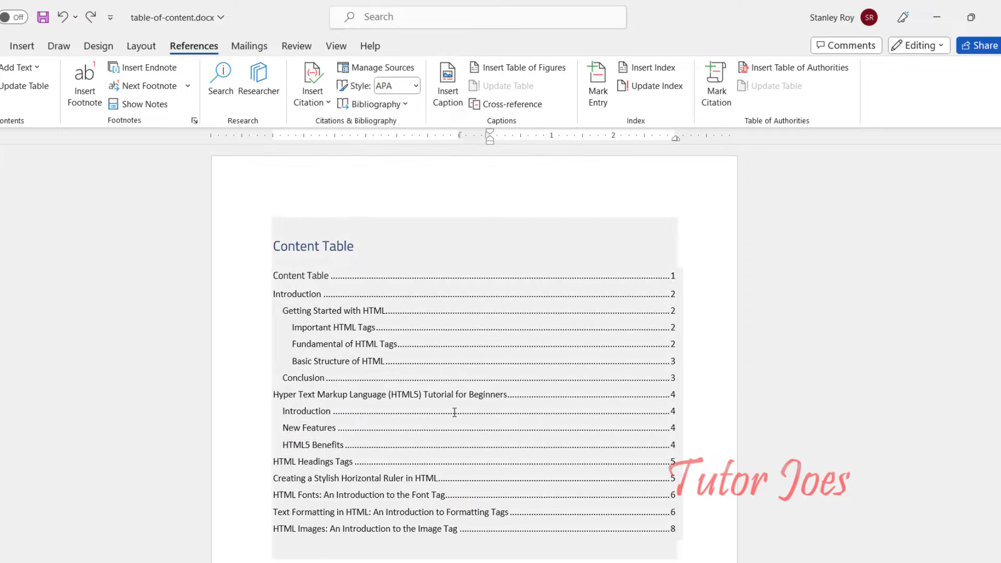
{"action": "scroll", "coordinate": [455, 412], "scroll_direction": "down", "scroll_amount": 1}
{"action": "scroll", "coordinate": [436, 438], "scroll_direction": "down", "scroll_amount": 3}
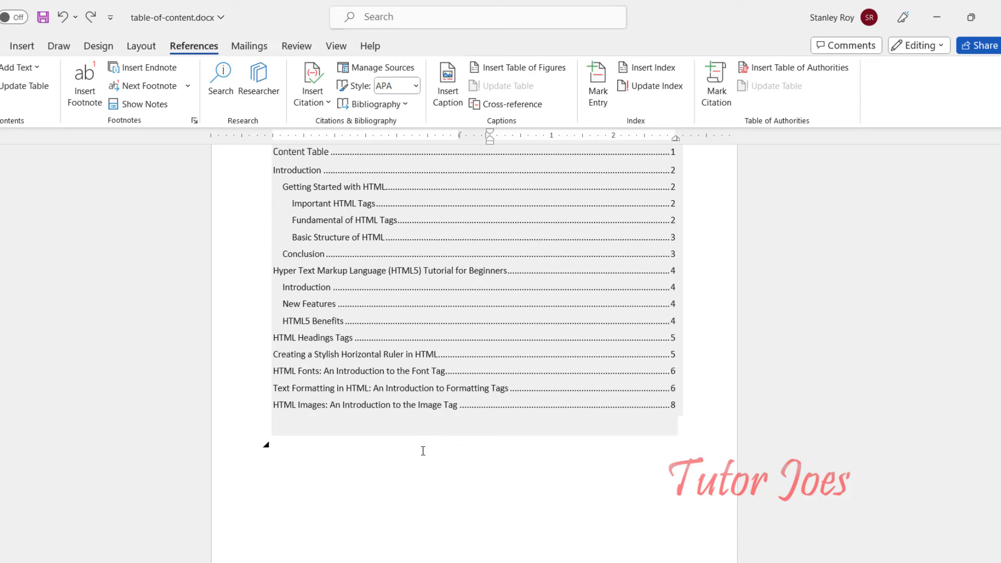
{"action": "left_click", "coordinate": [420, 459]}
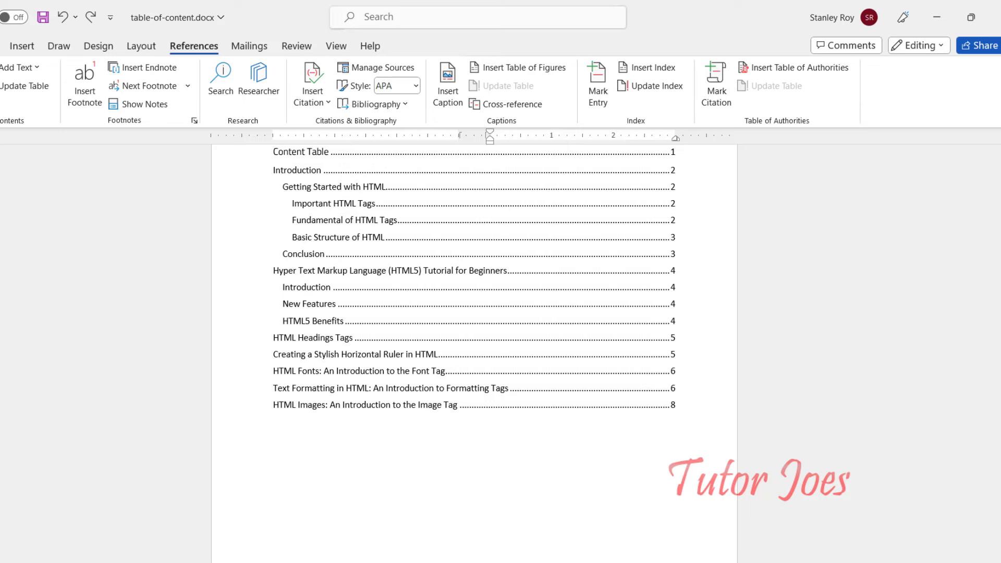
{"action": "left_click", "coordinate": [408, 219]}
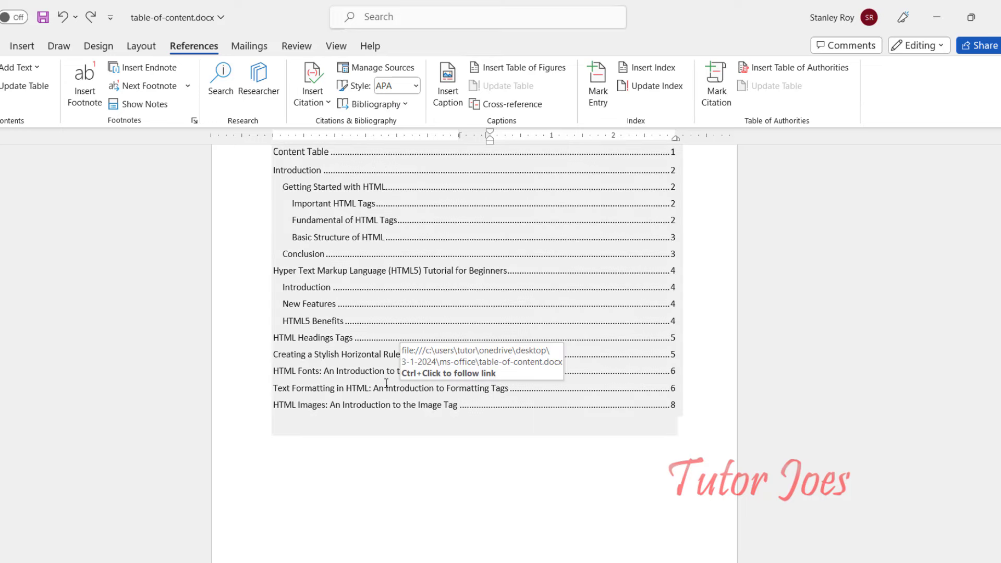
{"action": "scroll", "coordinate": [400, 387], "scroll_direction": "down", "scroll_amount": 3}
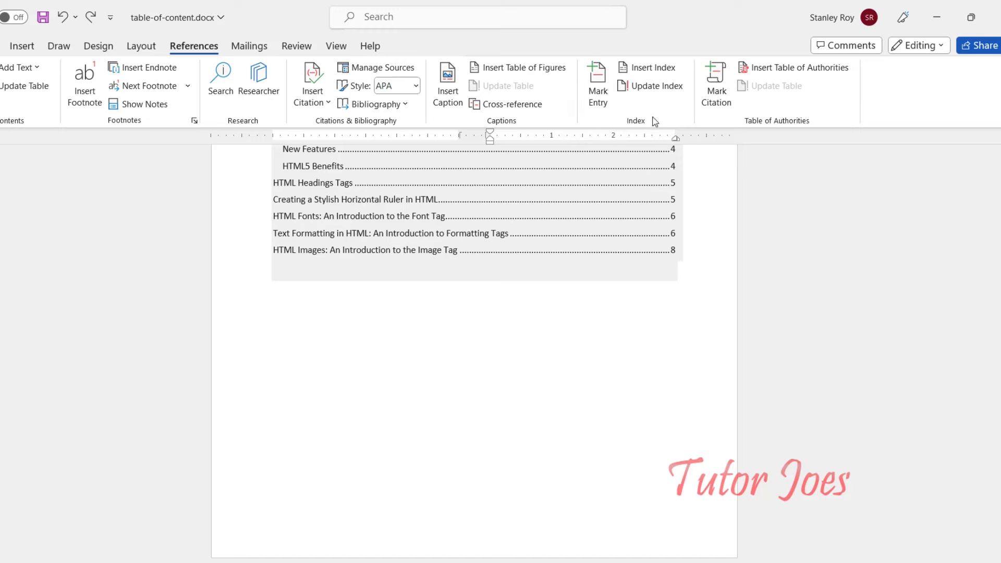
Select 'Tim Berners-Lee' in the Introduction bullet about HTML being invented in 1991
{"action": "left_click", "coordinate": [527, 330]}
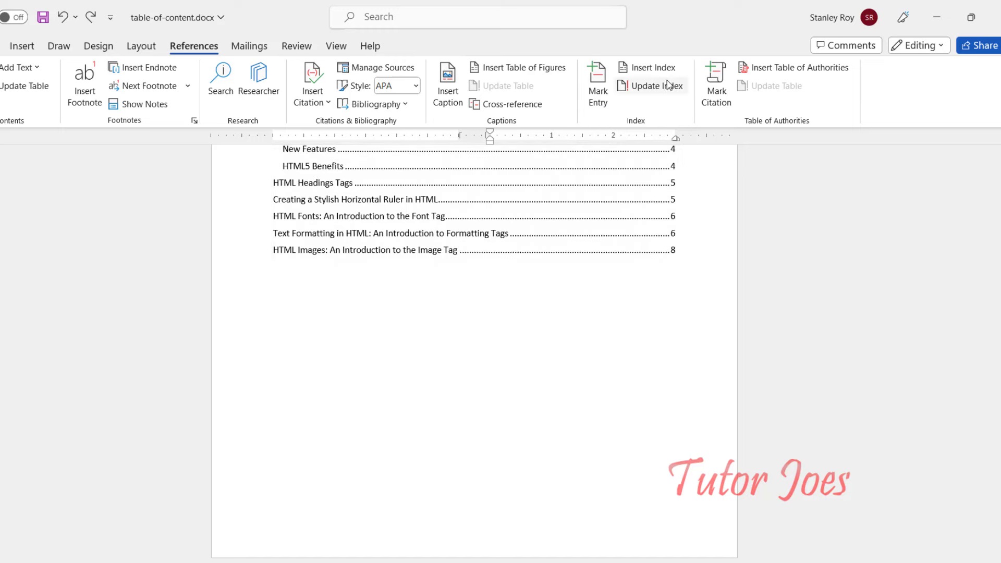
{"action": "scroll", "coordinate": [422, 384], "scroll_direction": "down", "scroll_amount": 10}
{"action": "scroll", "coordinate": [422, 365], "scroll_direction": "down", "scroll_amount": 5}
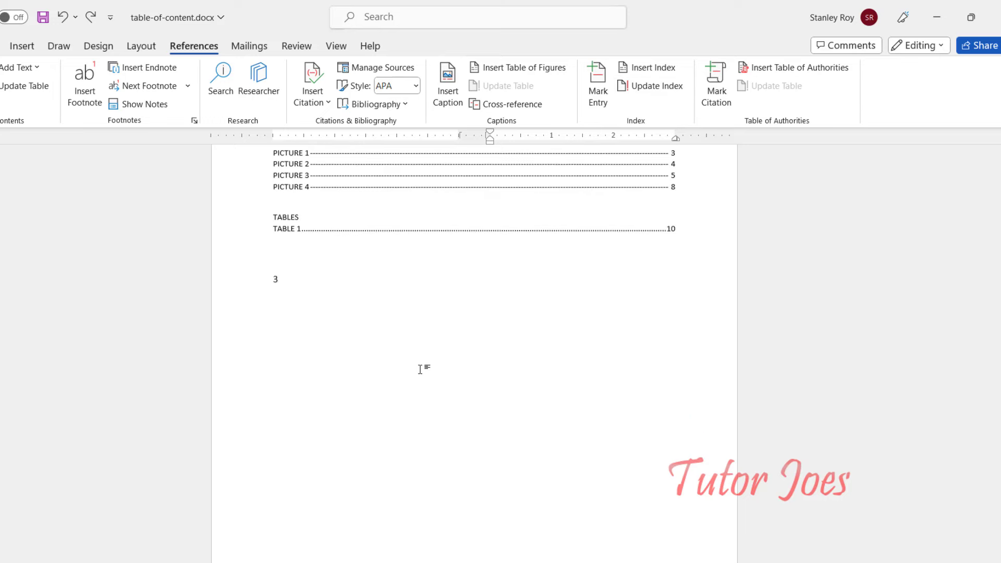
{"action": "scroll", "coordinate": [411, 365], "scroll_direction": "down", "scroll_amount": 8}
{"action": "scroll", "coordinate": [410, 365], "scroll_direction": "down", "scroll_amount": 6}
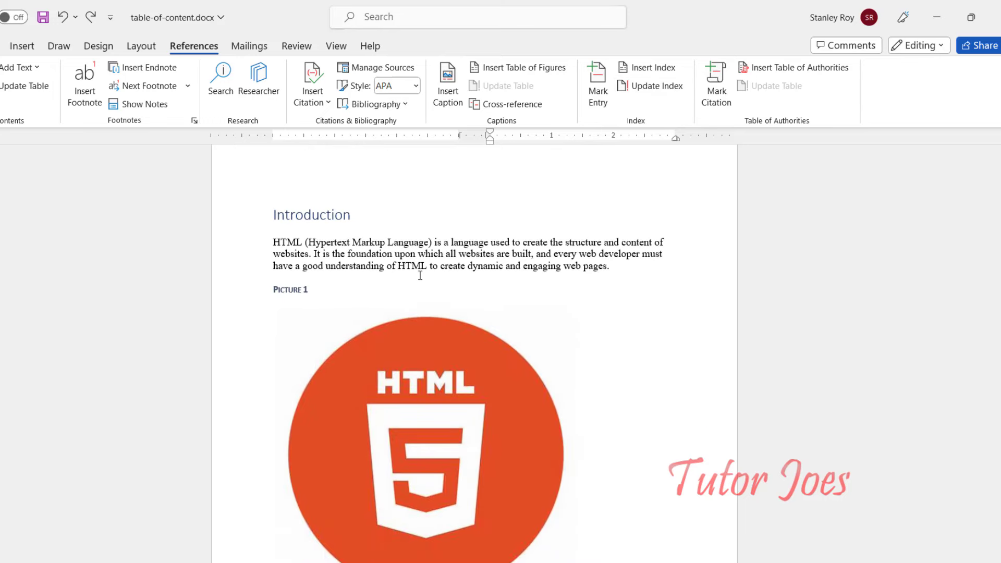
{"action": "scroll", "coordinate": [453, 344], "scroll_direction": "down", "scroll_amount": 8}
{"action": "scroll", "coordinate": [451, 340], "scroll_direction": "down", "scroll_amount": 2}
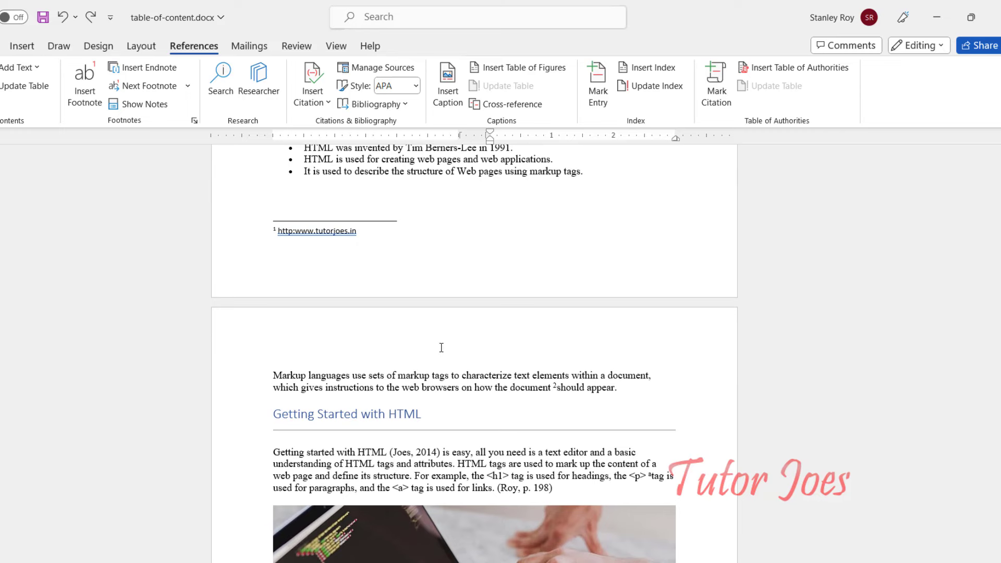
{"action": "scroll", "coordinate": [440, 347], "scroll_direction": "up", "scroll_amount": 3}
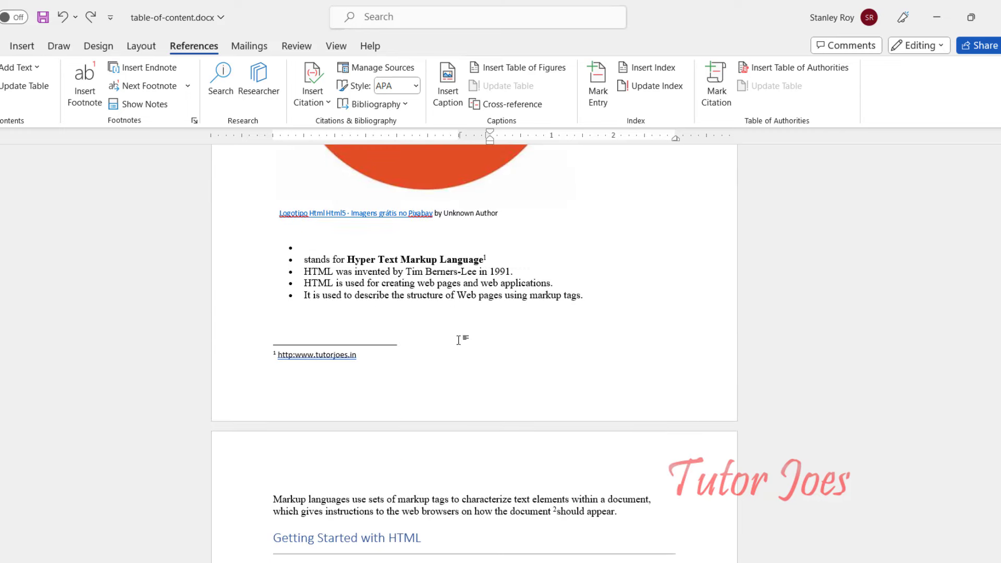
{"action": "left_click", "coordinate": [405, 271]}
{"action": "left_click", "coordinate": [479, 272], "text": "shift"}
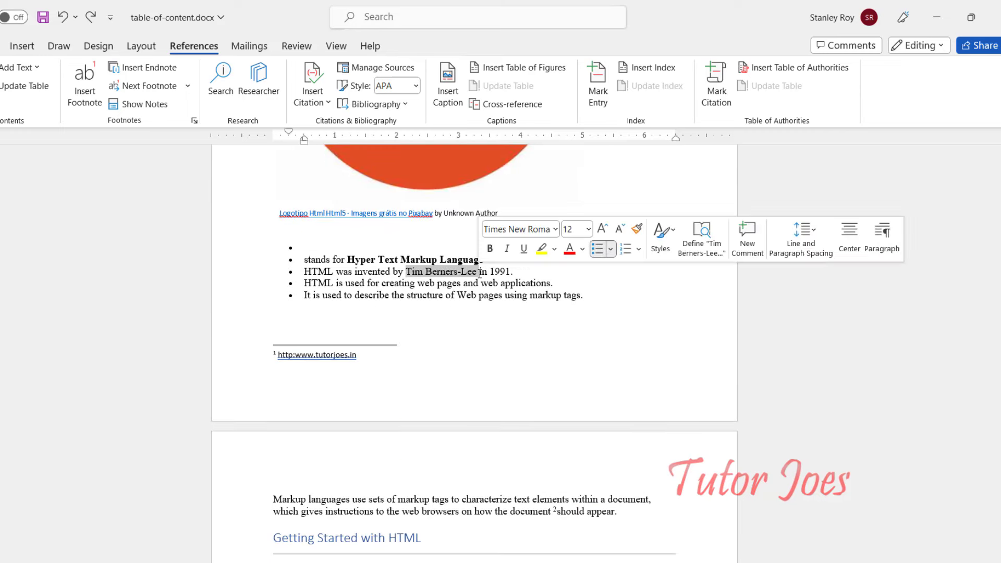
Mark Tim Berners-Lee as an index entry with a bold page number
{"action": "left_click", "coordinate": [595, 84]}
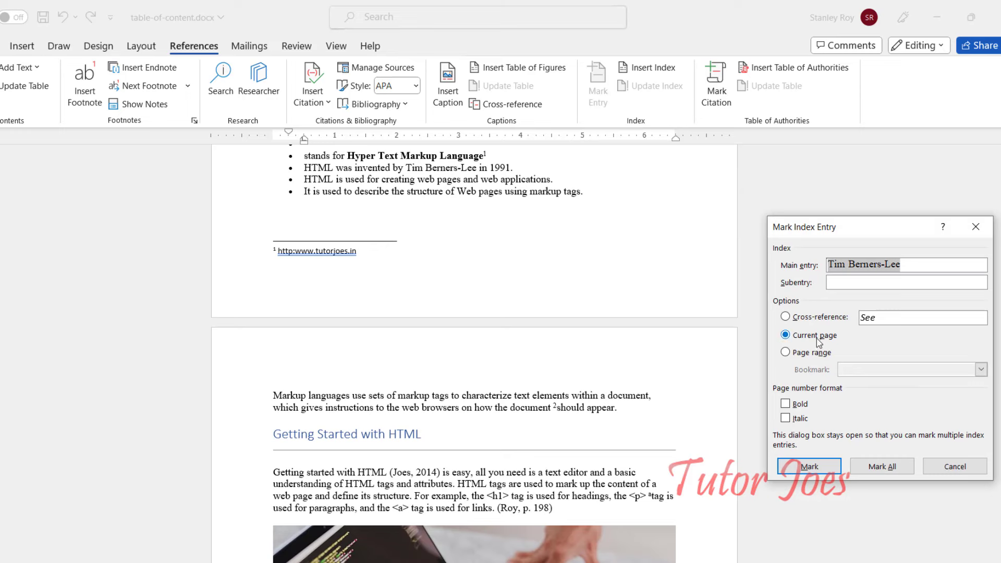
{"action": "left_click", "coordinate": [799, 405]}
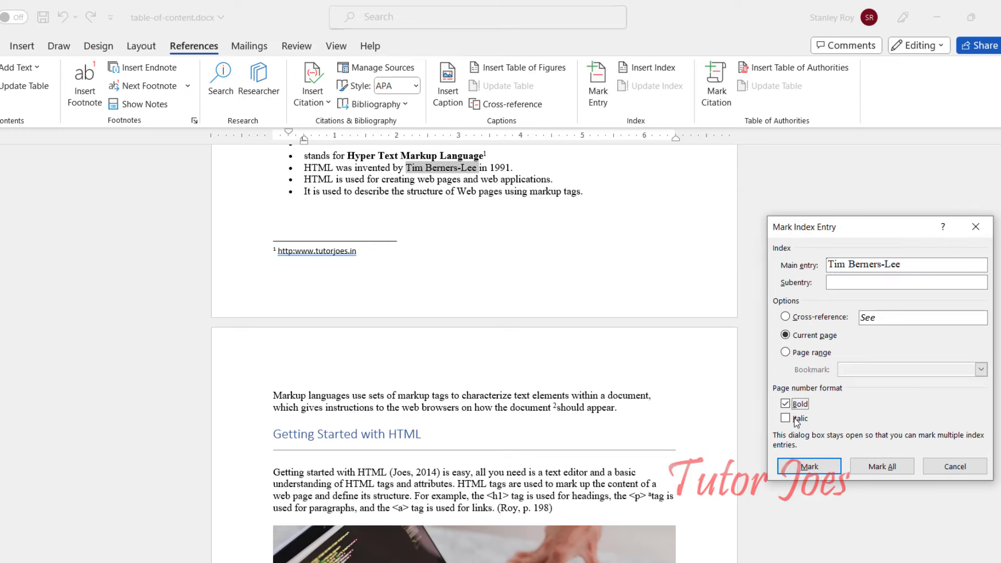
{"action": "left_click", "coordinate": [808, 465]}
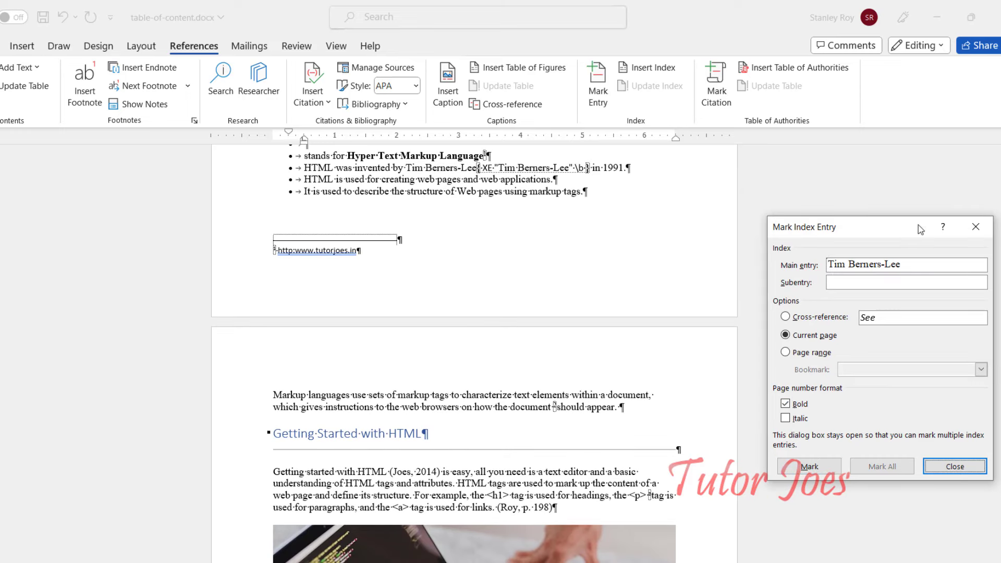
{"action": "left_click", "coordinate": [975, 226]}
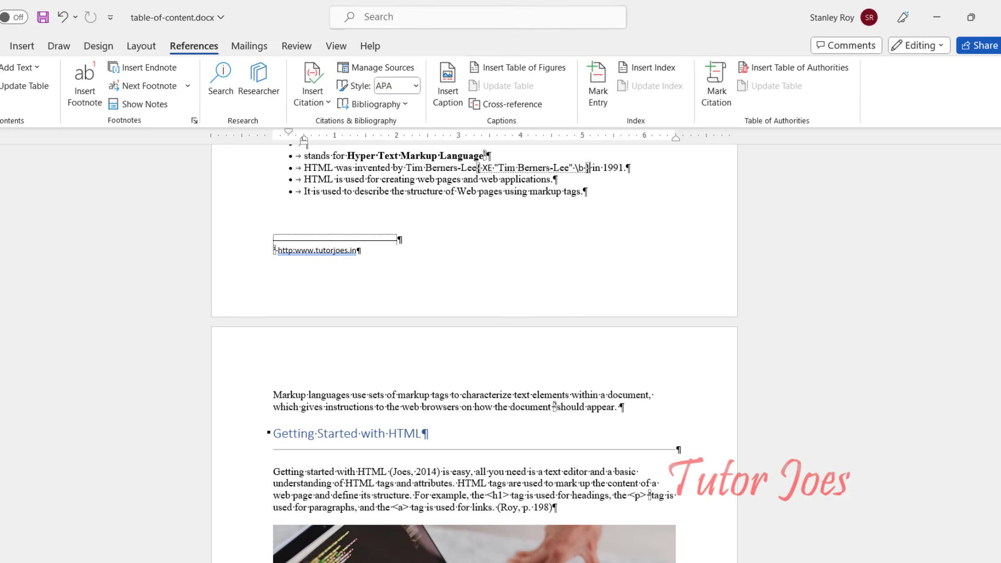
Hide formatting marks and update the index so Tim Berners-Lee 3 appears under T
{"action": "left_click", "coordinate": [3, 46]}
{"action": "left_click", "coordinate": [380, 74]}
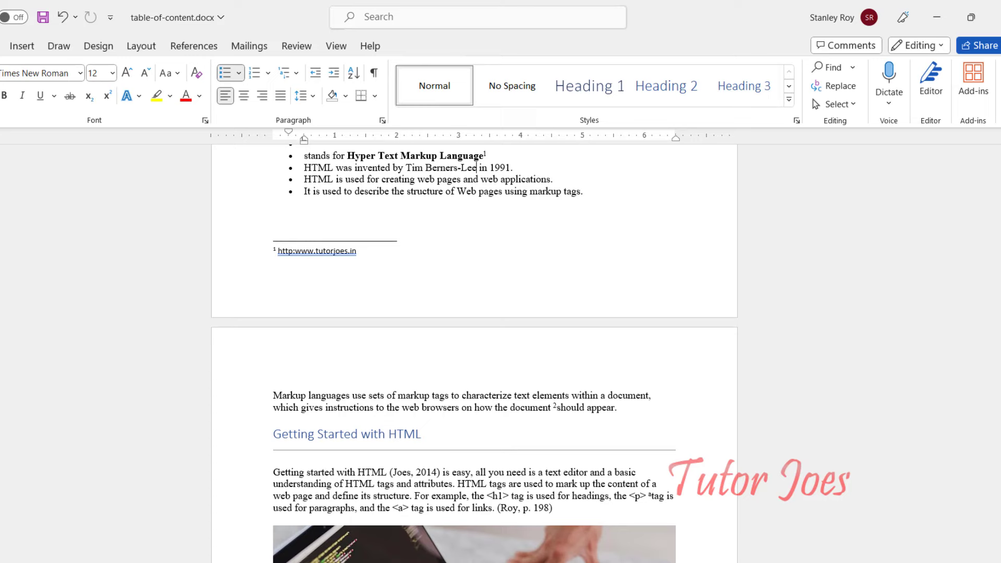
{"action": "scroll", "coordinate": [474, 354], "scroll_direction": "down", "scroll_amount": 20}
{"action": "scroll", "coordinate": [413, 290], "scroll_direction": "up", "scroll_amount": 5}
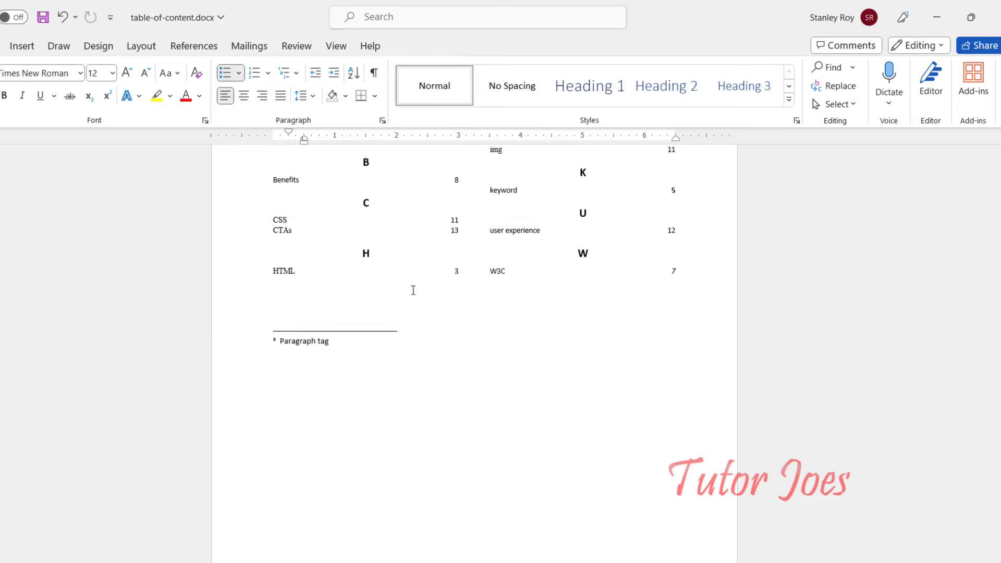
{"action": "left_click", "coordinate": [350, 219]}
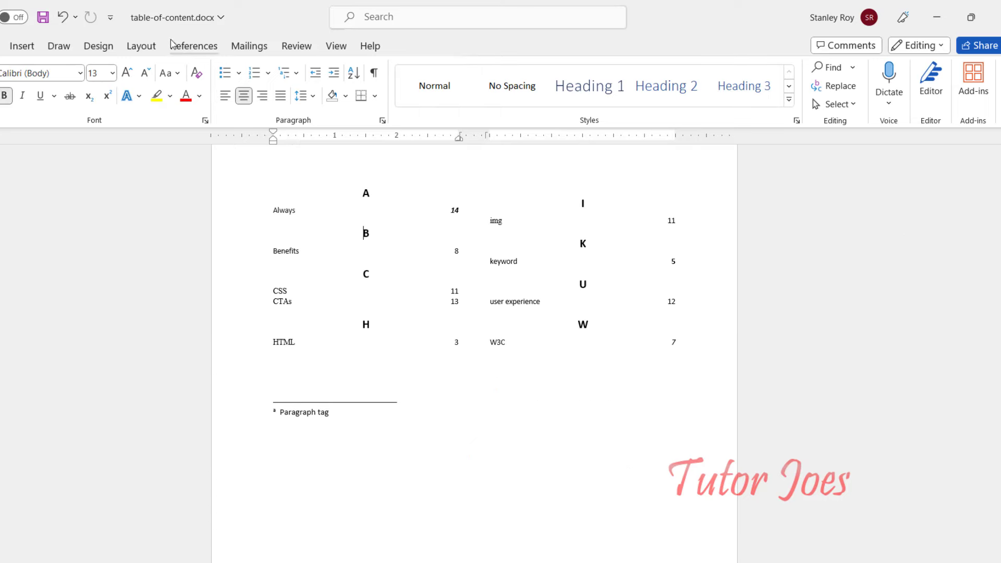
{"action": "left_click", "coordinate": [195, 47]}
{"action": "right_click", "coordinate": [371, 233]}
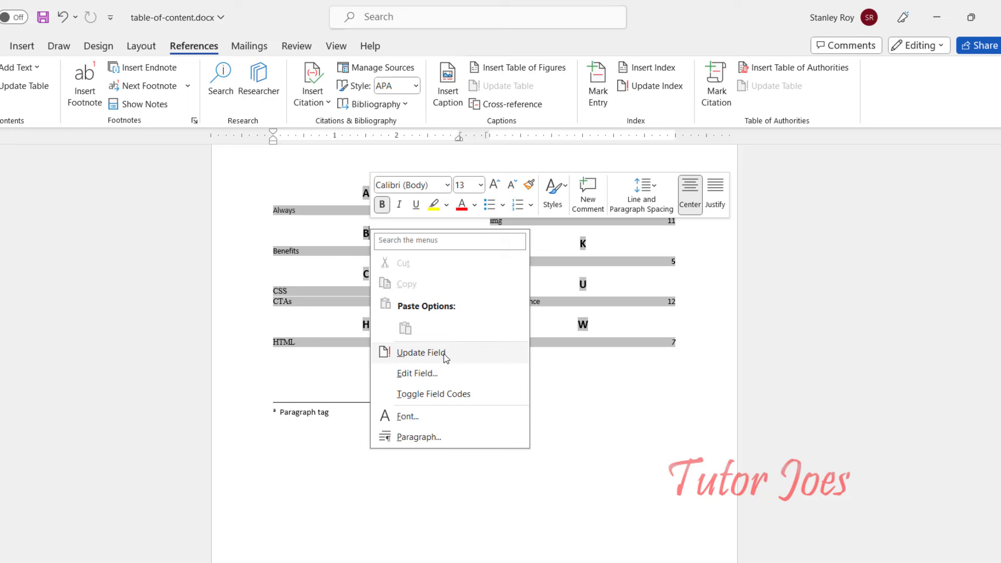
{"action": "left_click", "coordinate": [421, 353]}
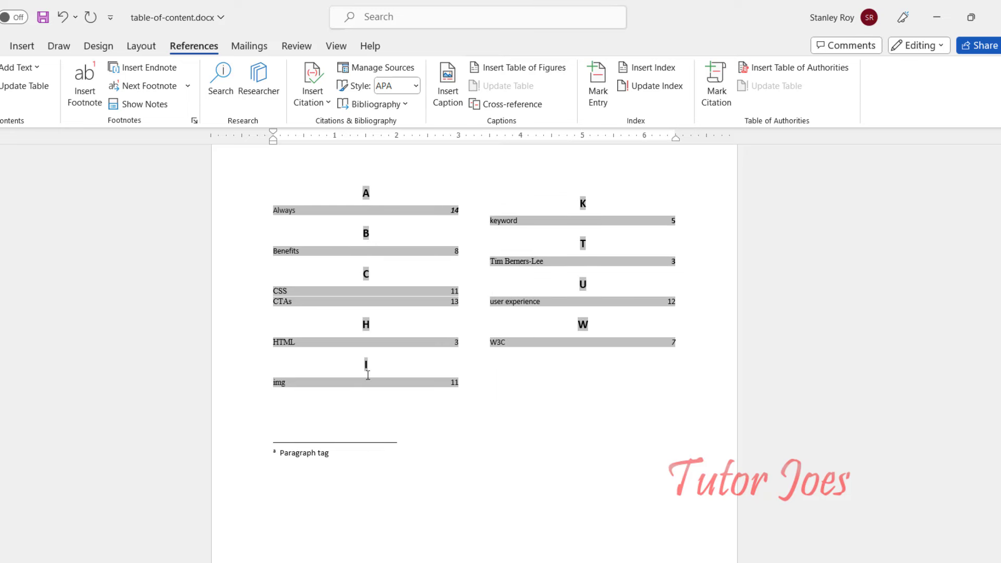
{"action": "left_click", "coordinate": [552, 261]}
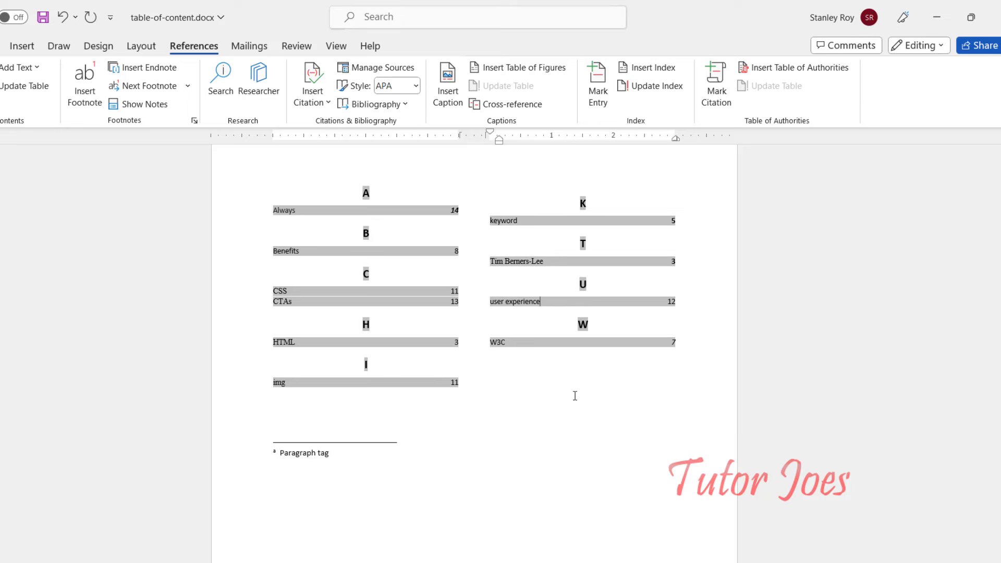
{"action": "left_click", "coordinate": [542, 440]}
{"action": "left_click", "coordinate": [447, 446]}
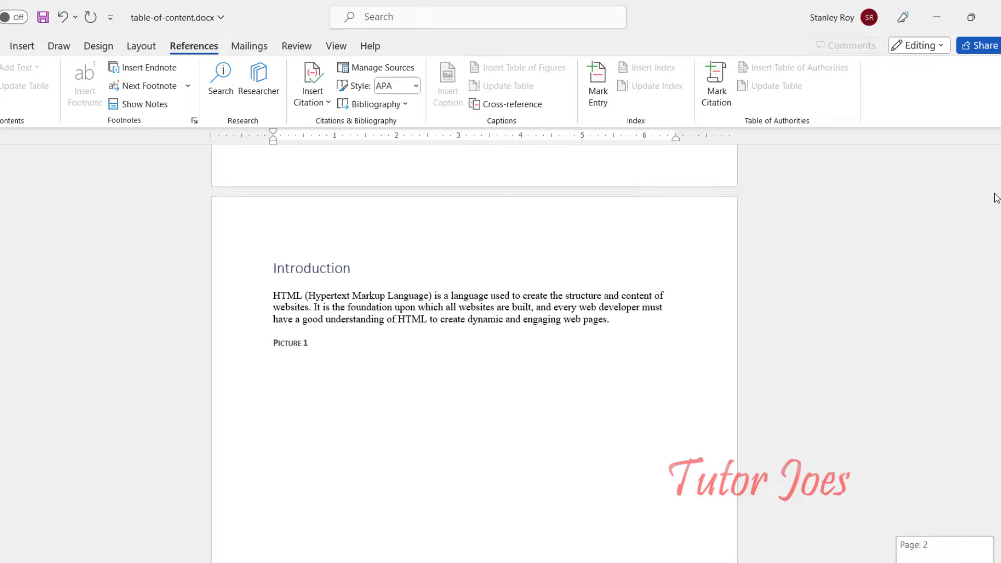
Scroll to the HTML bullet list and show formatting marks to reveal the hidden XE field
{"action": "left_click_drag", "start_coordinate": [996, 521], "coordinate": [995, 162]}
{"action": "left_click", "coordinate": [492, 430]}
{"action": "scroll", "coordinate": [492, 430], "scroll_direction": "down", "scroll_amount": 5}
{"action": "scroll", "coordinate": [492, 430], "scroll_direction": "down", "scroll_amount": 5}
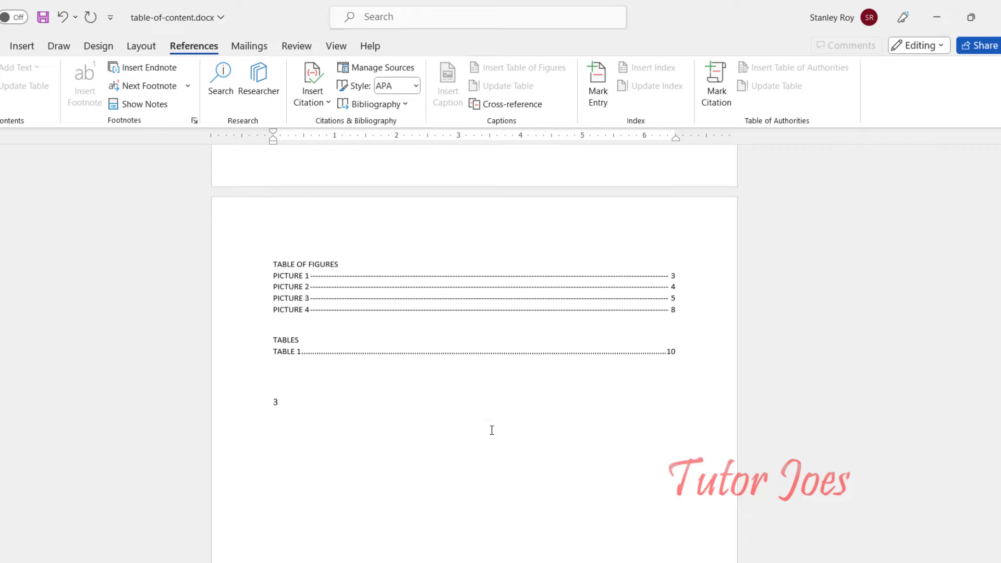
{"action": "scroll", "coordinate": [491, 430], "scroll_direction": "down", "scroll_amount": 5}
{"action": "scroll", "coordinate": [534, 306], "scroll_direction": "down", "scroll_amount": 3}
{"action": "scroll", "coordinate": [532, 340], "scroll_direction": "down", "scroll_amount": 3}
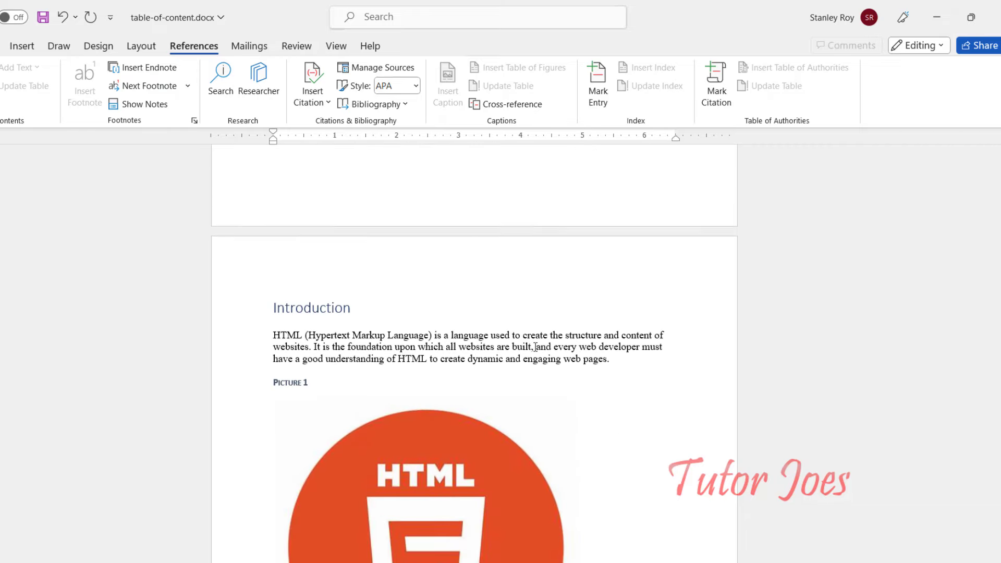
{"action": "scroll", "coordinate": [535, 348], "scroll_direction": "down", "scroll_amount": 2}
{"action": "scroll", "coordinate": [534, 350], "scroll_direction": "down", "scroll_amount": 1}
{"action": "scroll", "coordinate": [535, 351], "scroll_direction": "down", "scroll_amount": 5}
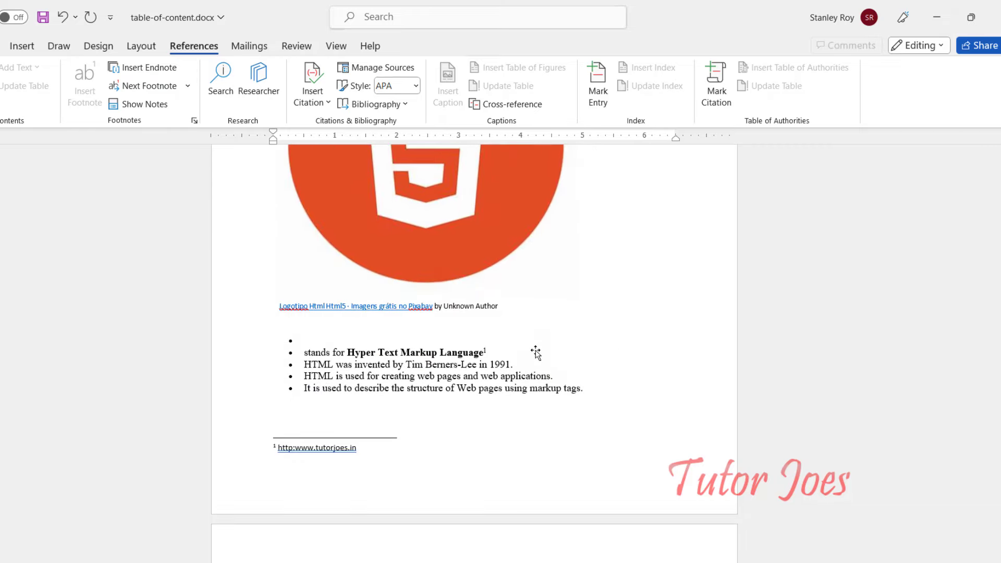
{"action": "left_click", "coordinate": [433, 364]}
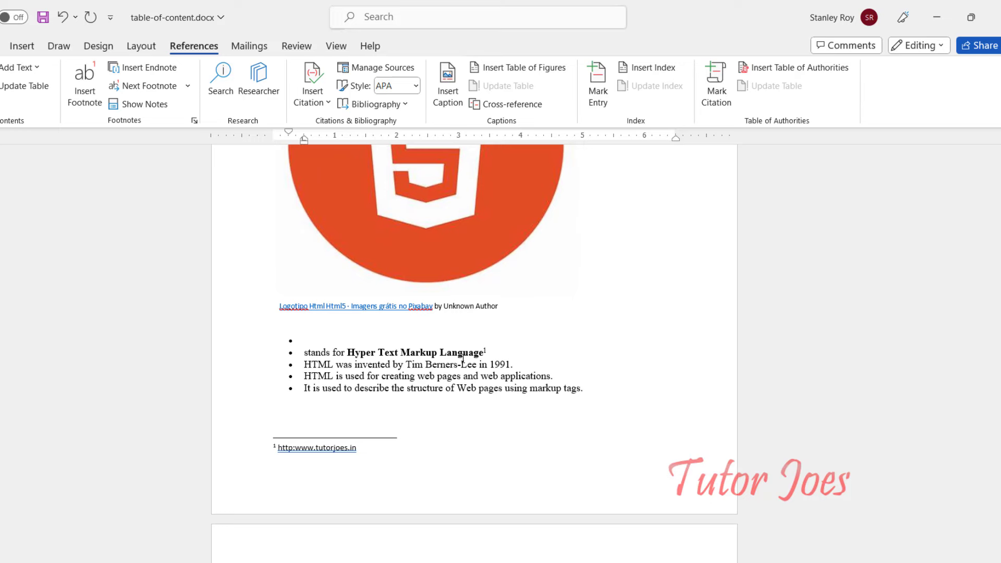
{"action": "left_click", "coordinate": [2, 46]}
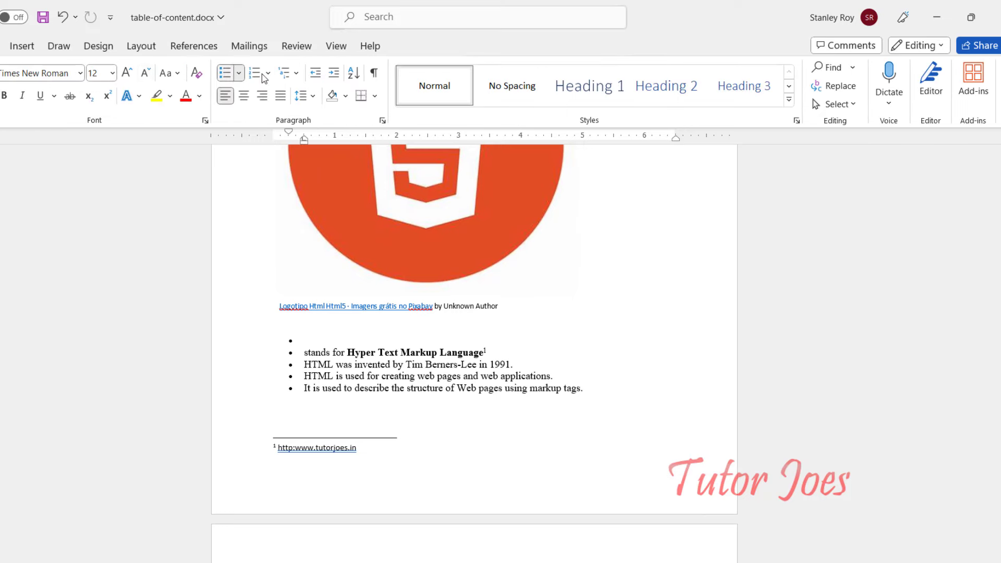
{"action": "left_click", "coordinate": [373, 74]}
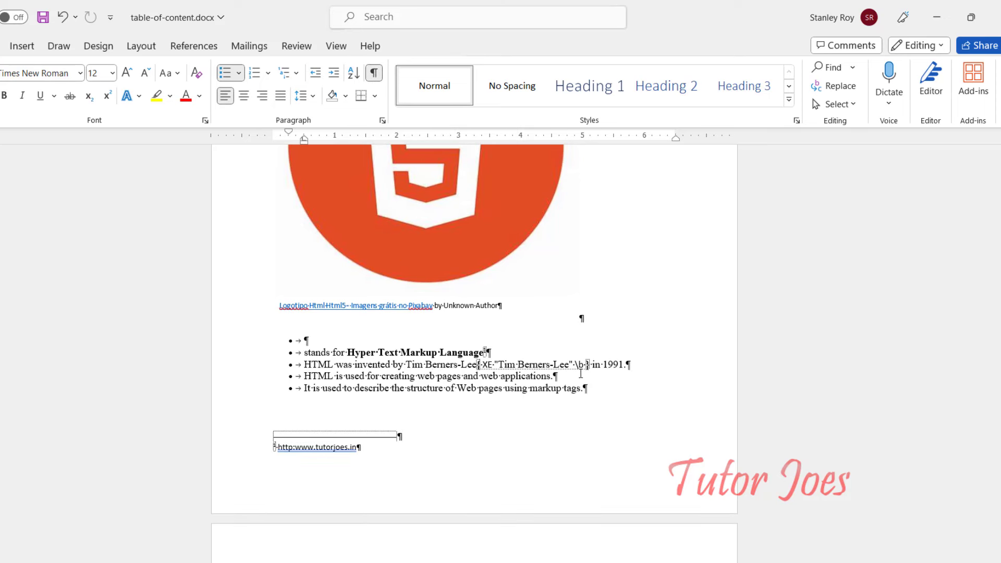
Replace the \b switch with \i in the Tim Berners-Lee XE field, then toggle formatting marks off and on
{"action": "left_click", "coordinate": [584, 364]}
{"action": "key", "text": "BackSpace"}
{"action": "type", "text": "i"}
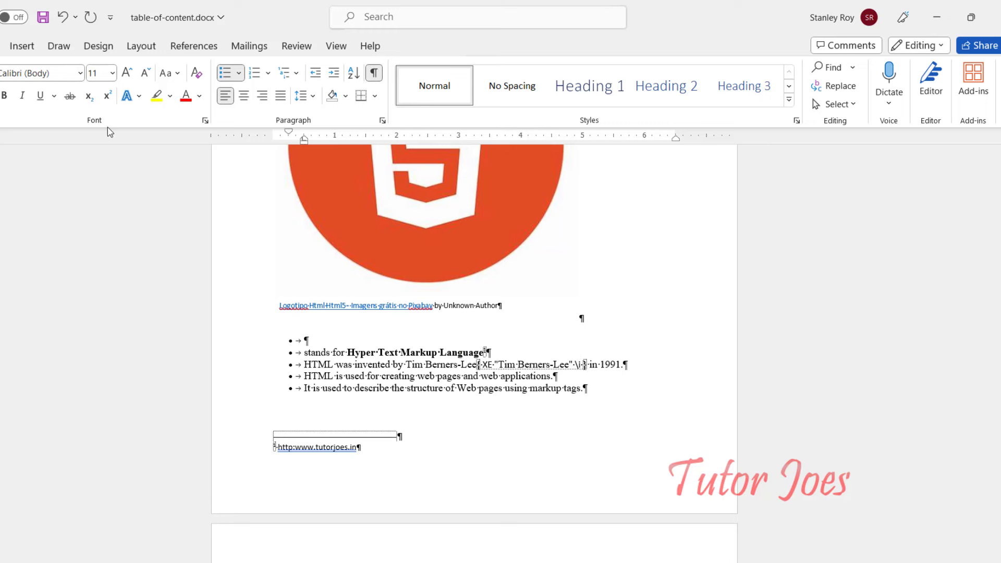
{"action": "left_click", "coordinate": [375, 74]}
{"action": "left_click", "coordinate": [375, 74]}
Scroll to the index, place the insertion point in it and hide formatting marks
{"action": "scroll", "coordinate": [381, 416], "scroll_direction": "down", "scroll_amount": 15}
{"action": "scroll", "coordinate": [381, 416], "scroll_direction": "down", "scroll_amount": 10}
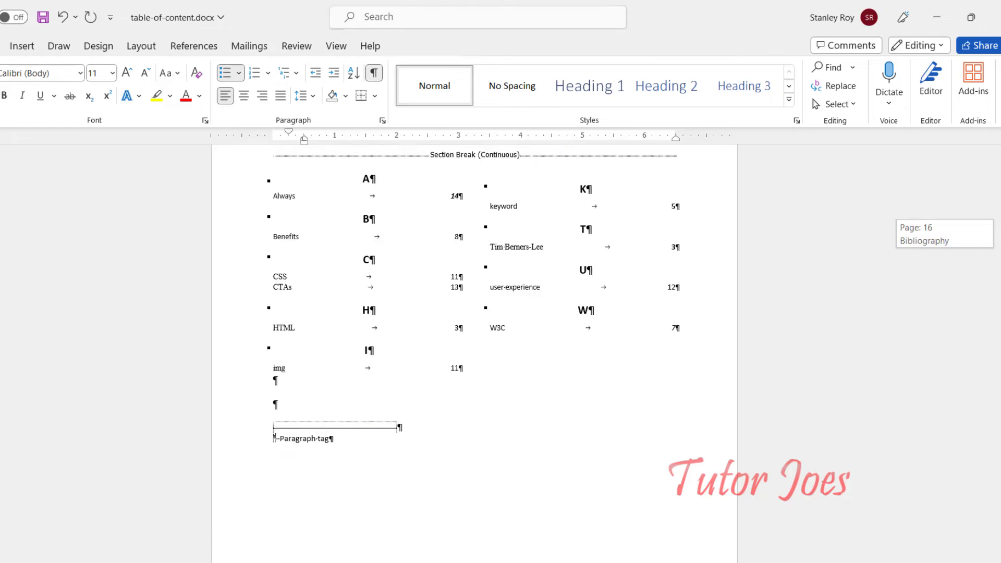
{"action": "scroll", "coordinate": [381, 416], "scroll_direction": "down", "scroll_amount": 5}
{"action": "scroll", "coordinate": [382, 416], "scroll_direction": "up", "scroll_amount": 4}
{"action": "scroll", "coordinate": [382, 415], "scroll_direction": "up", "scroll_amount": 1}
{"action": "left_click", "coordinate": [583, 223]}
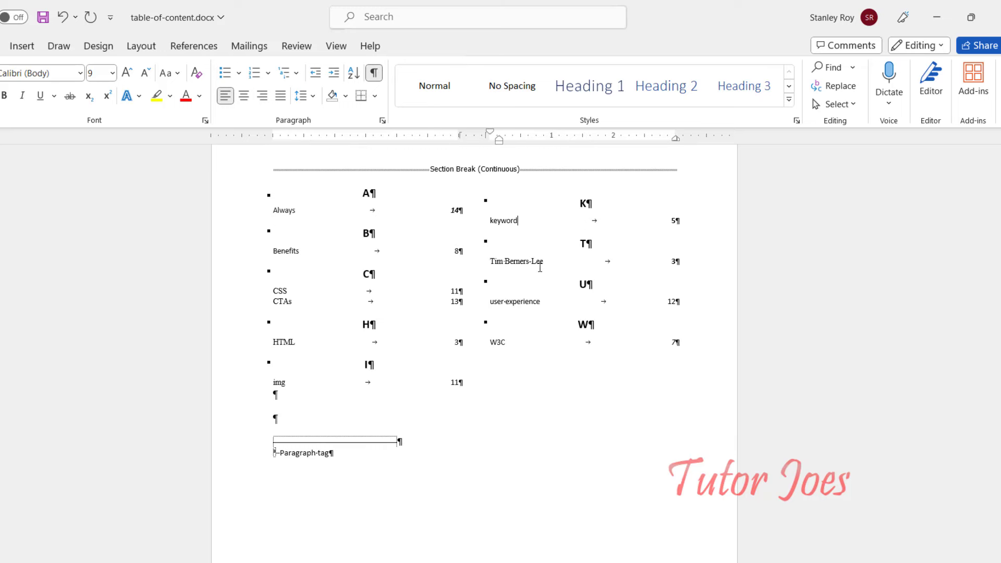
{"action": "left_click", "coordinate": [373, 73]}
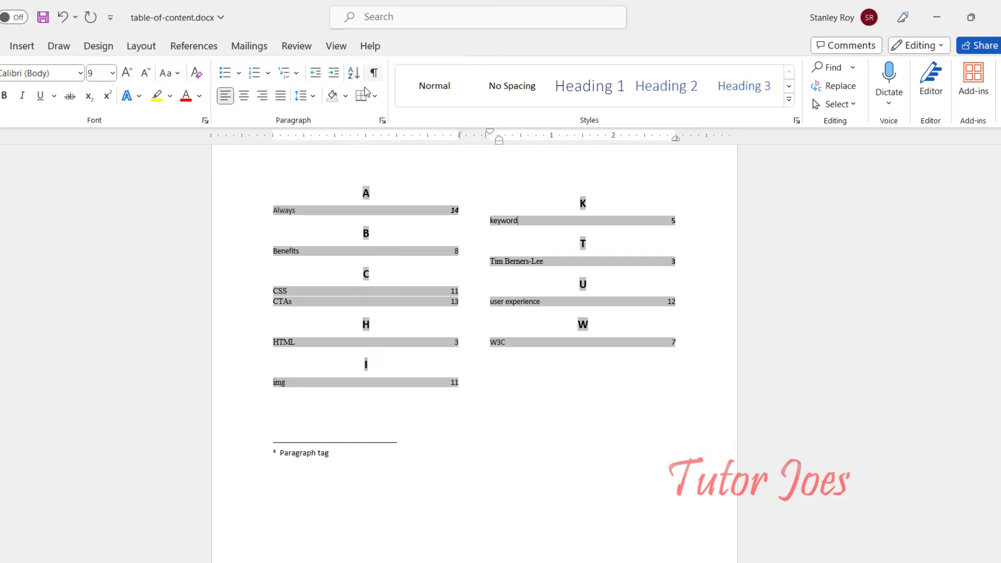
Update the index field so Tim Berners-Lee's page number 3 shows in italics
{"action": "right_click", "coordinate": [525, 263]}
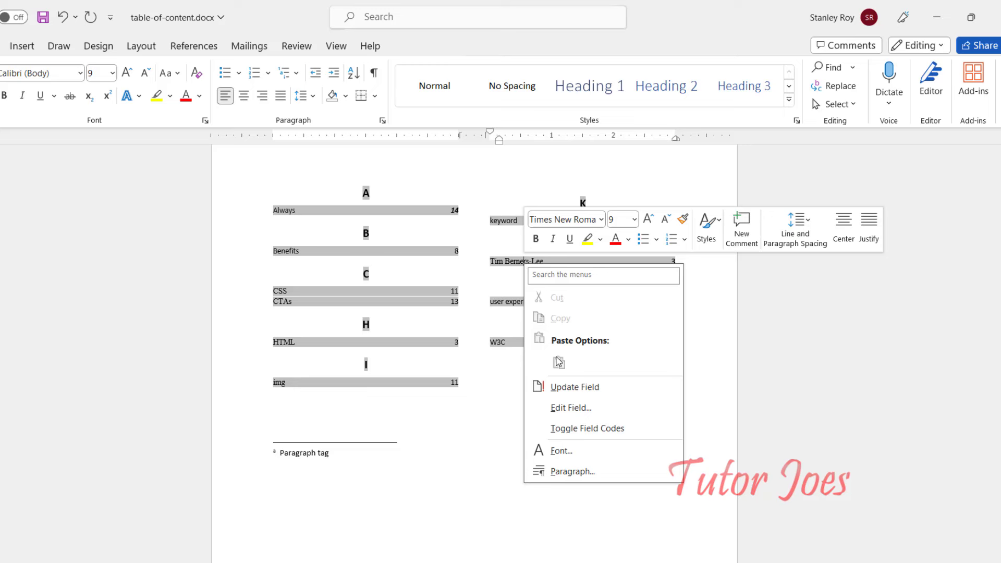
{"action": "left_click", "coordinate": [555, 386]}
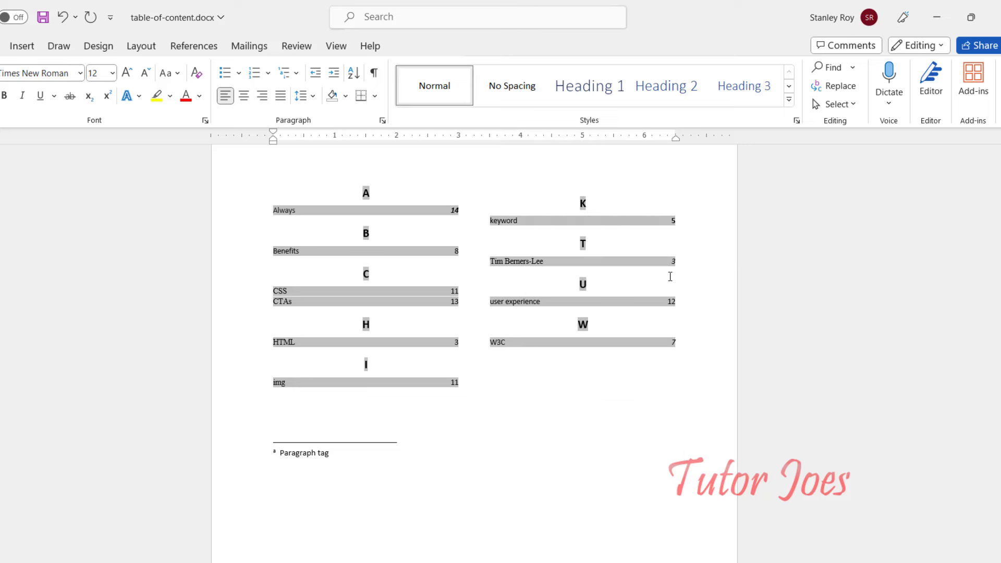
{"action": "left_click", "coordinate": [527, 478]}
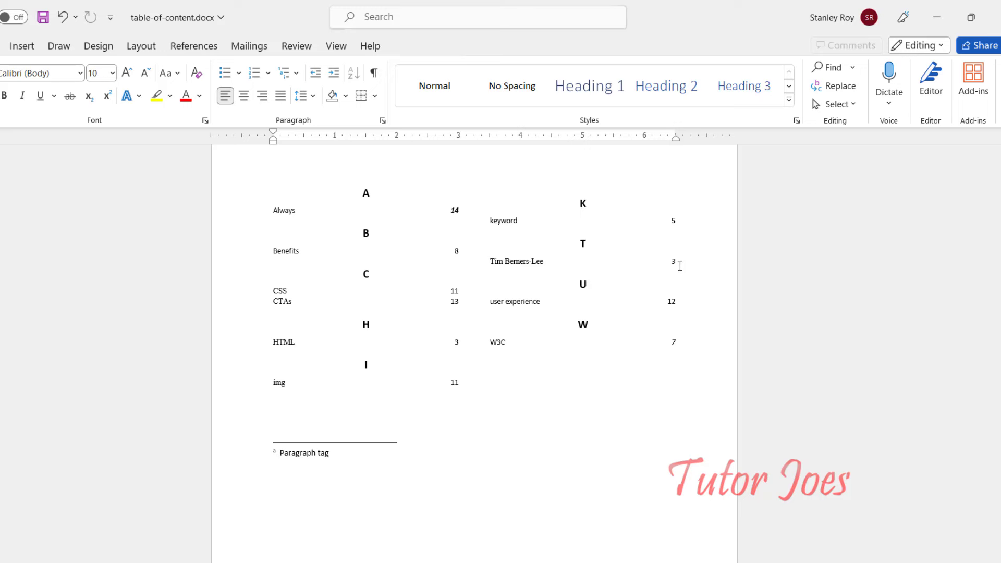
{"action": "scroll", "coordinate": [680, 266], "scroll_direction": "up", "scroll_amount": 5, "text": "ctrl"}
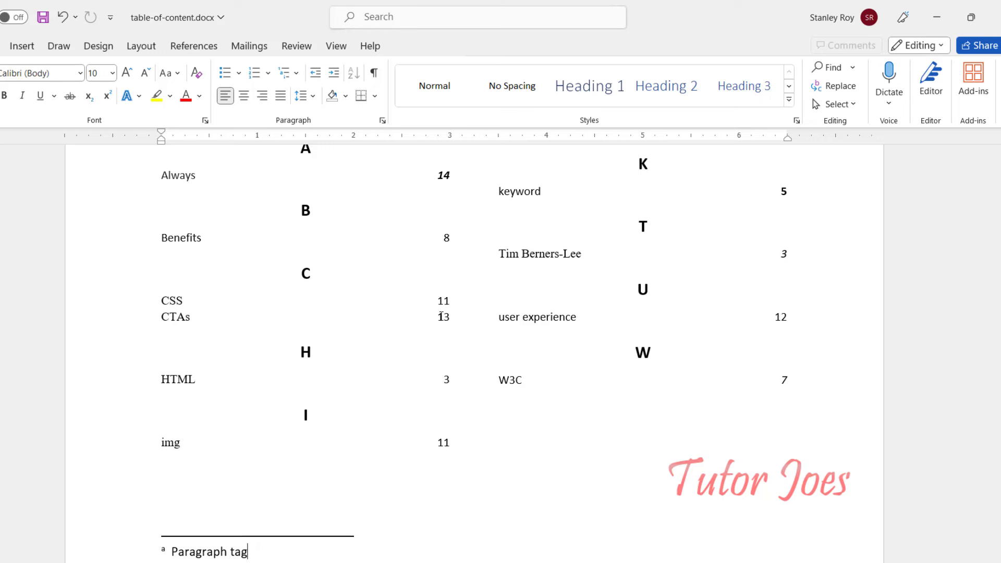
{"action": "left_click_drag", "start_coordinate": [444, 316], "coordinate": [453, 316]}
{"action": "left_click", "coordinate": [506, 452]}
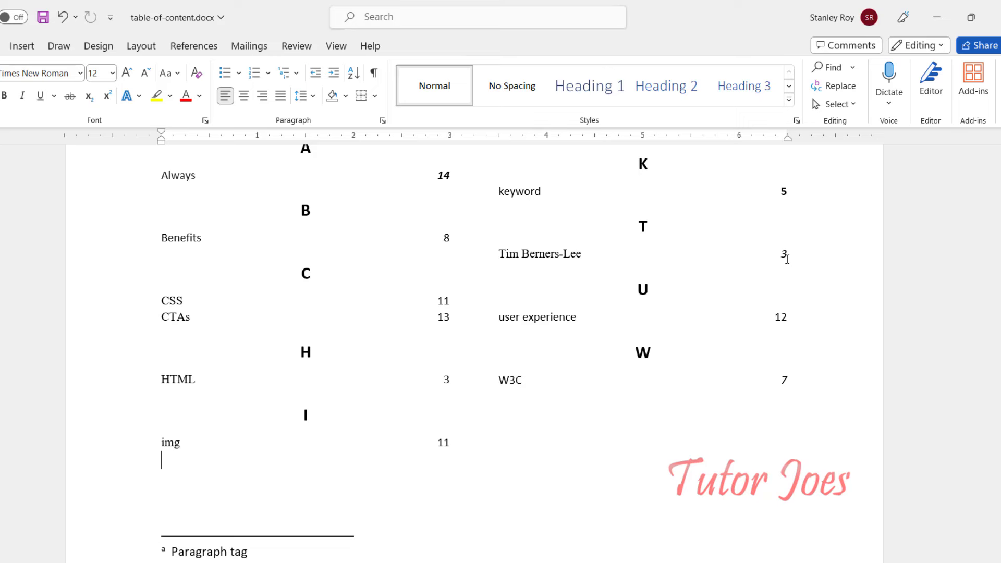
View the index field's codes via Edit Field, then open Mark Index Entry from the Index dialog
{"action": "left_click", "coordinate": [206, 50]}
{"action": "right_click", "coordinate": [518, 254]}
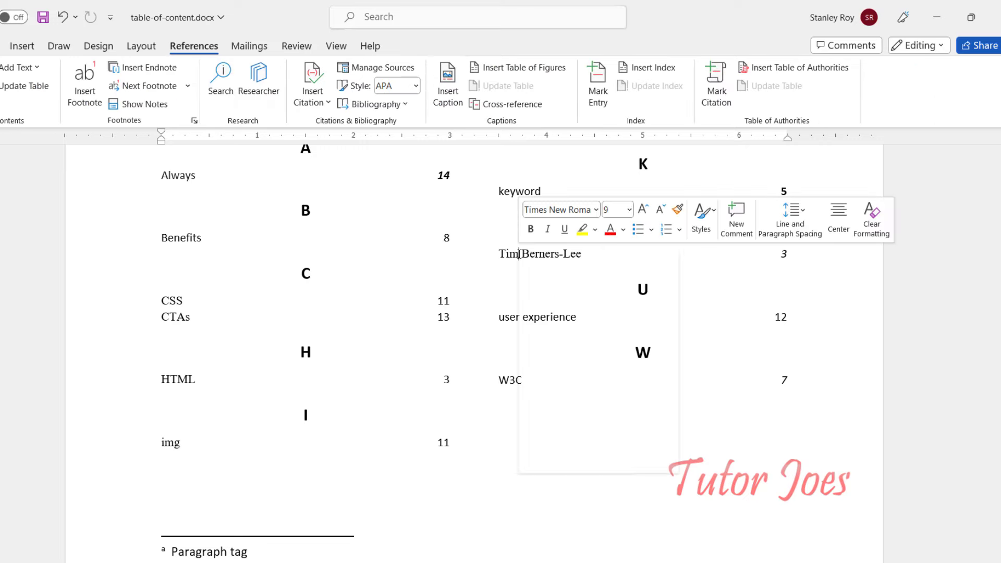
{"action": "left_click", "coordinate": [565, 397]}
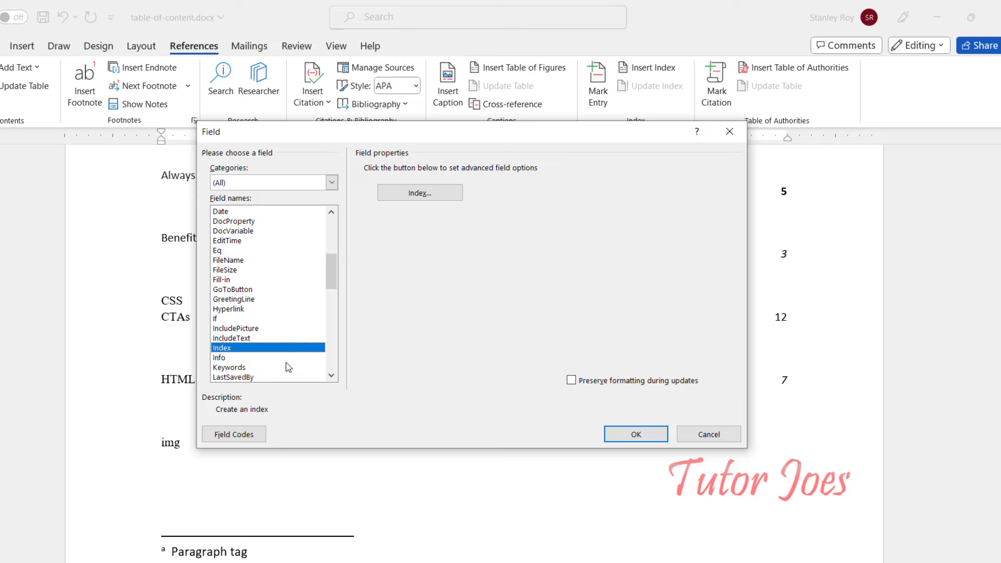
{"action": "left_click", "coordinate": [260, 436]}
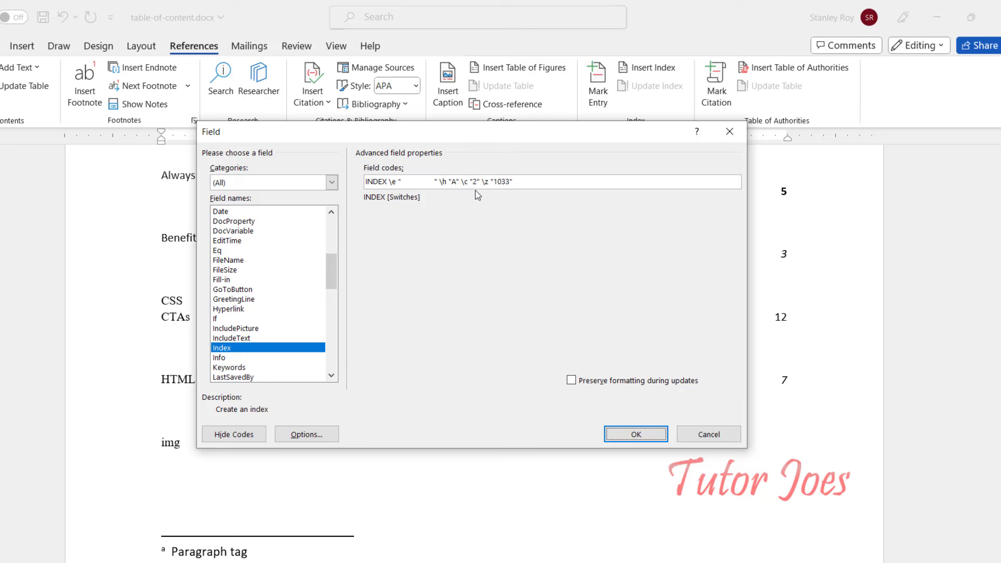
{"action": "key", "text": "Return"}
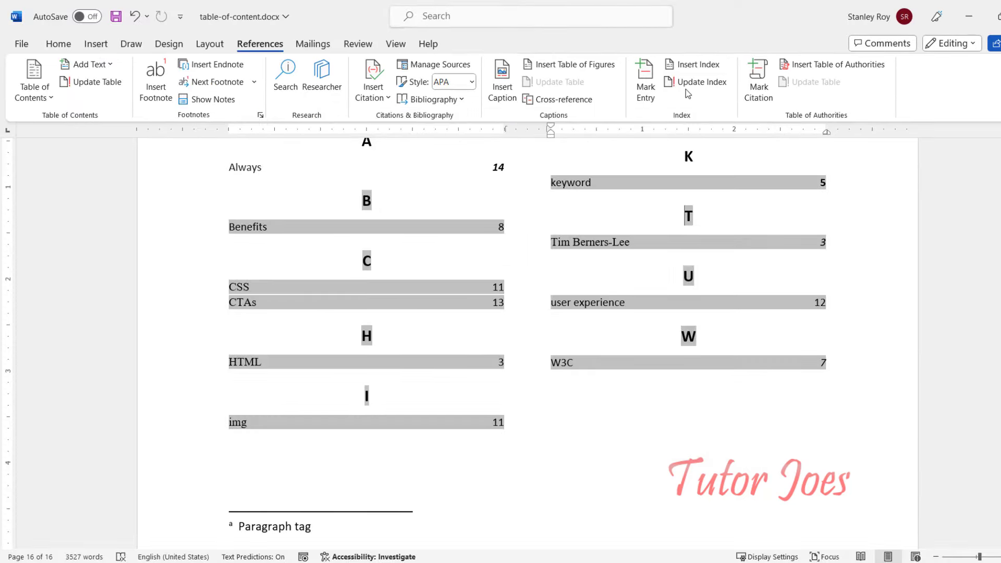
{"action": "left_click", "coordinate": [692, 65]}
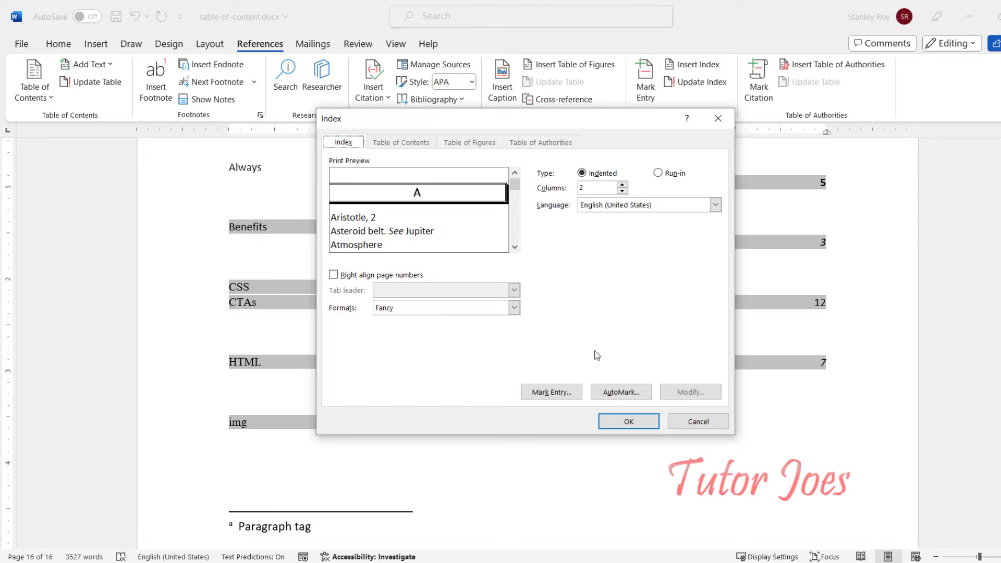
{"action": "left_click", "coordinate": [550, 396]}
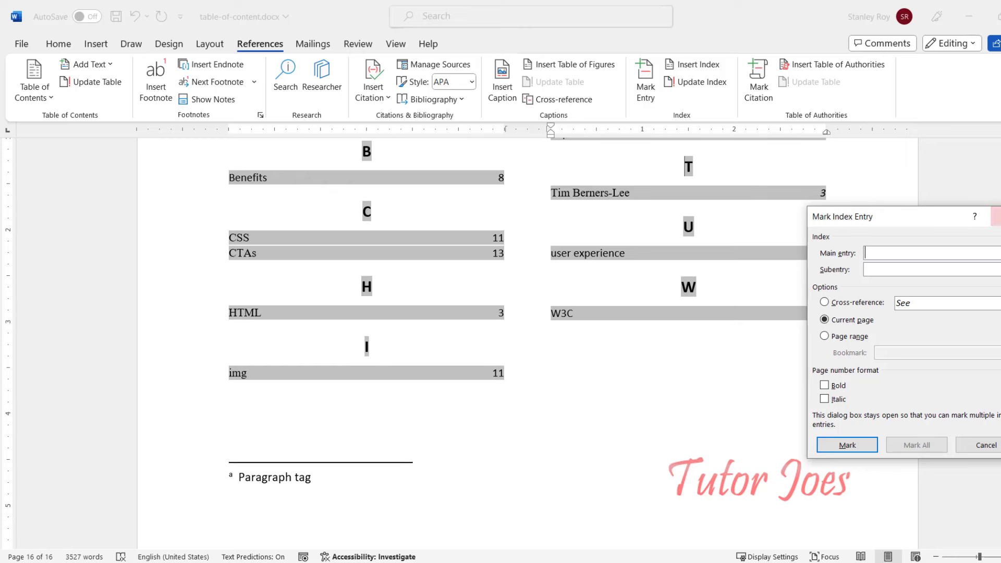
Close the Mark Index Entry dialog and return to the Content Table on page 1
{"action": "left_click", "coordinate": [994, 216]}
{"action": "scroll", "coordinate": [459, 401], "scroll_direction": "up", "scroll_amount": 5}
{"action": "scroll", "coordinate": [457, 386], "scroll_direction": "up", "scroll_amount": 5}
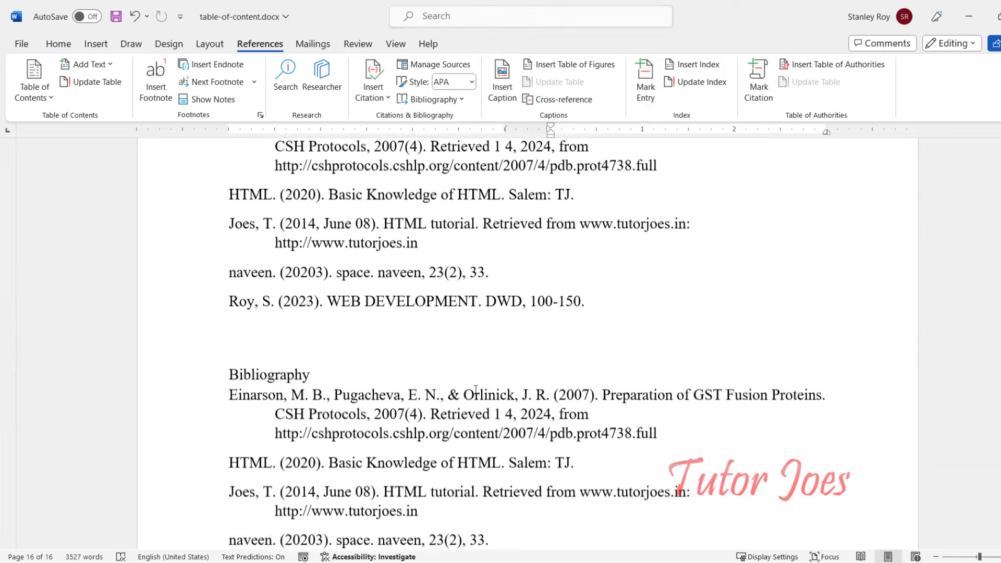
{"action": "scroll", "coordinate": [457, 386], "scroll_direction": "up", "scroll_amount": 5}
{"action": "scroll", "coordinate": [475, 391], "scroll_direction": "up", "scroll_amount": 5}
{"action": "scroll", "coordinate": [478, 391], "scroll_direction": "up", "scroll_amount": 5}
{"action": "scroll", "coordinate": [479, 392], "scroll_direction": "up", "scroll_amount": 5}
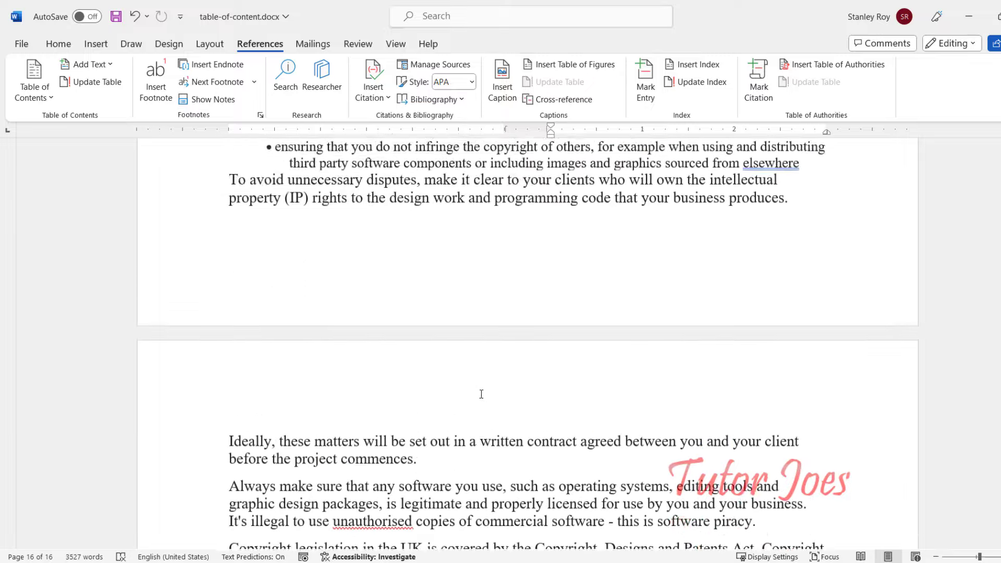
{"action": "scroll", "coordinate": [479, 391], "scroll_direction": "up", "scroll_amount": 5}
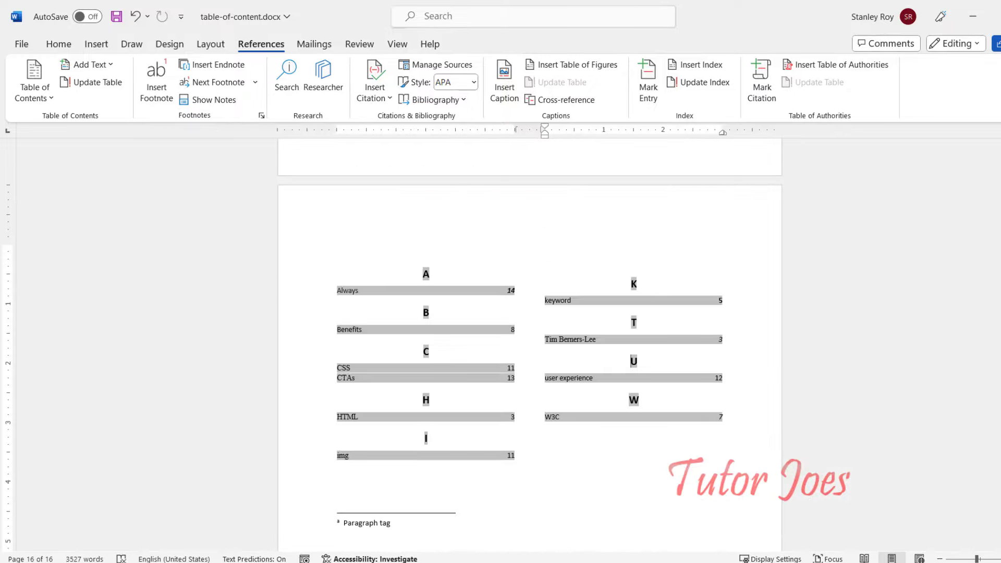
{"action": "left_click_drag", "start_coordinate": [997, 536], "coordinate": [998, 149]}
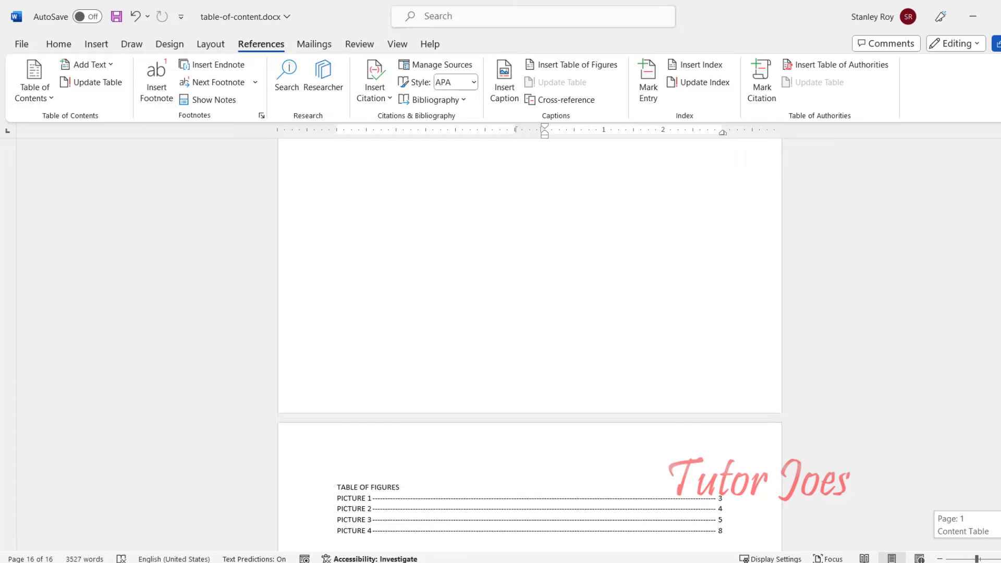
{"action": "left_click", "coordinate": [404, 412]}
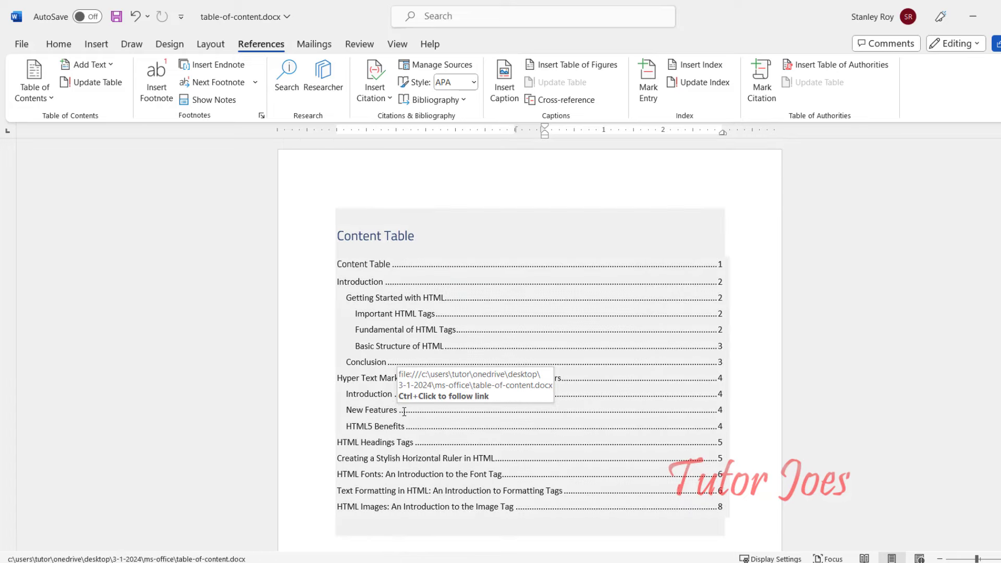